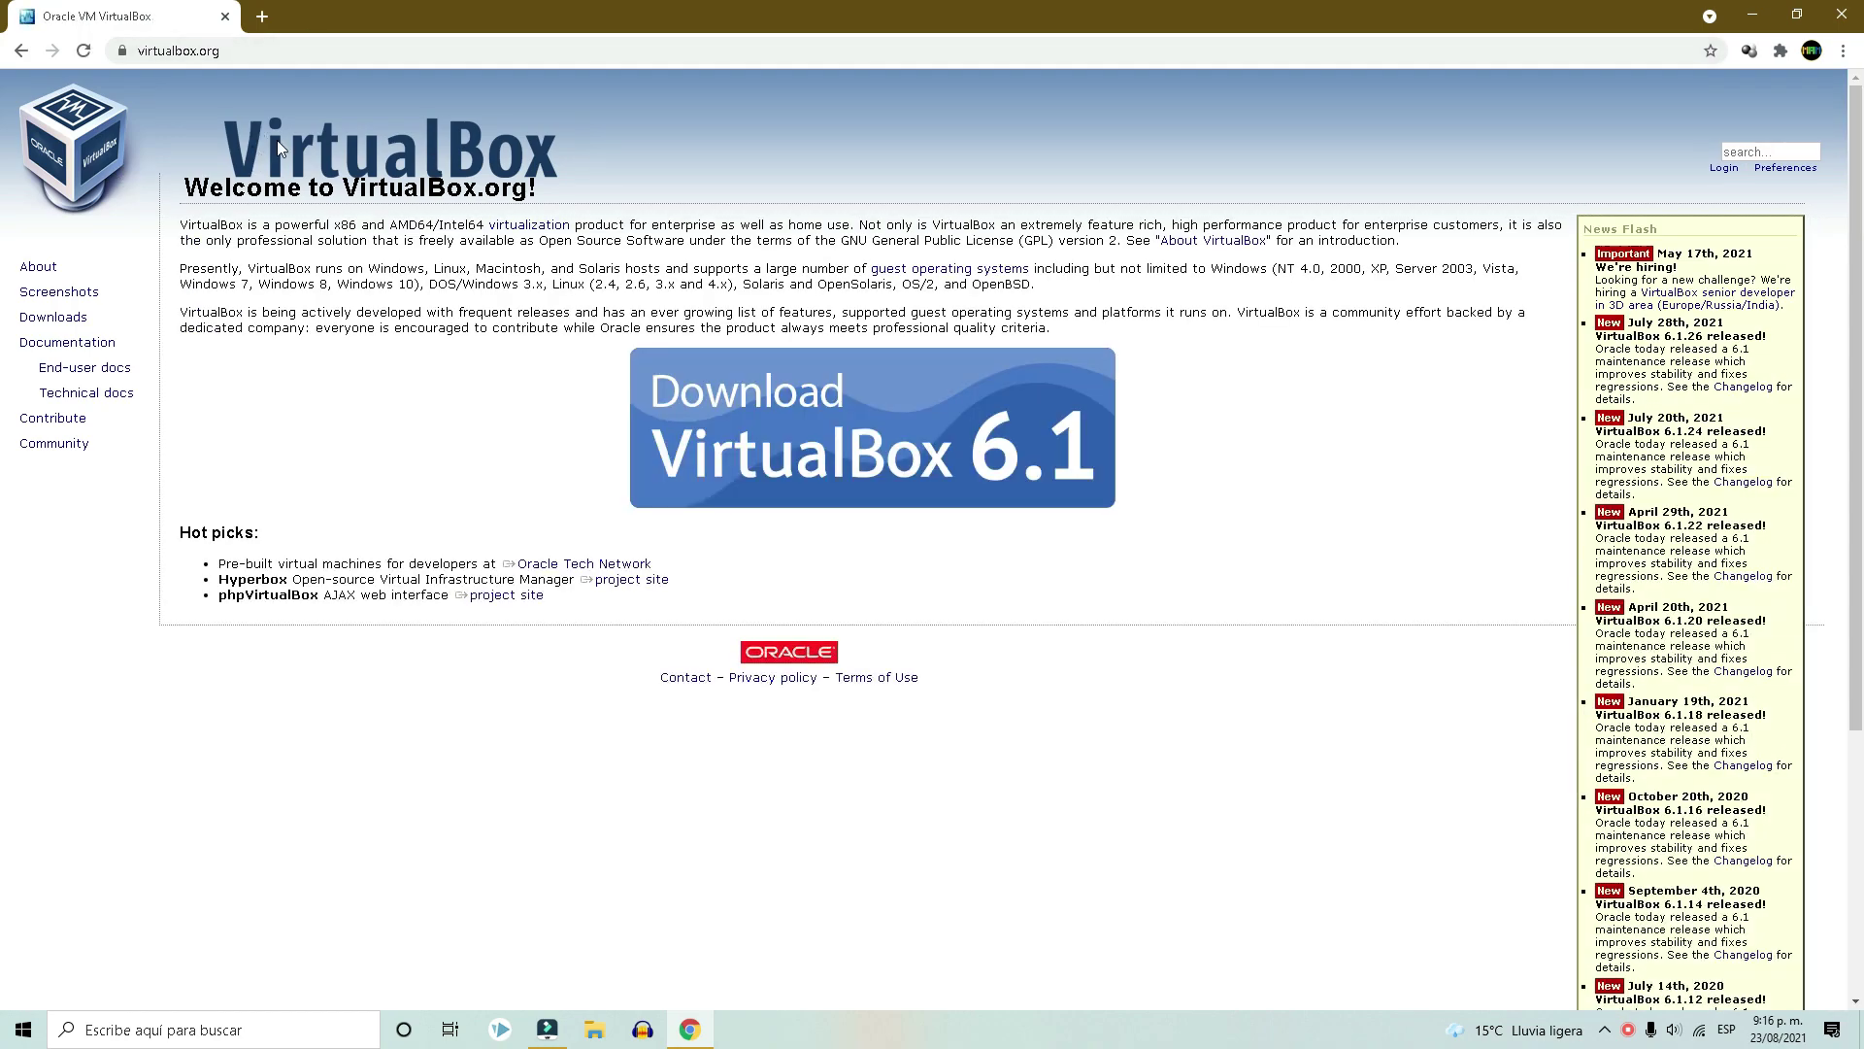
Open the VirtualBox downloads page and review the available host packages.
{"action": "left_click", "coordinate": [840, 442]}
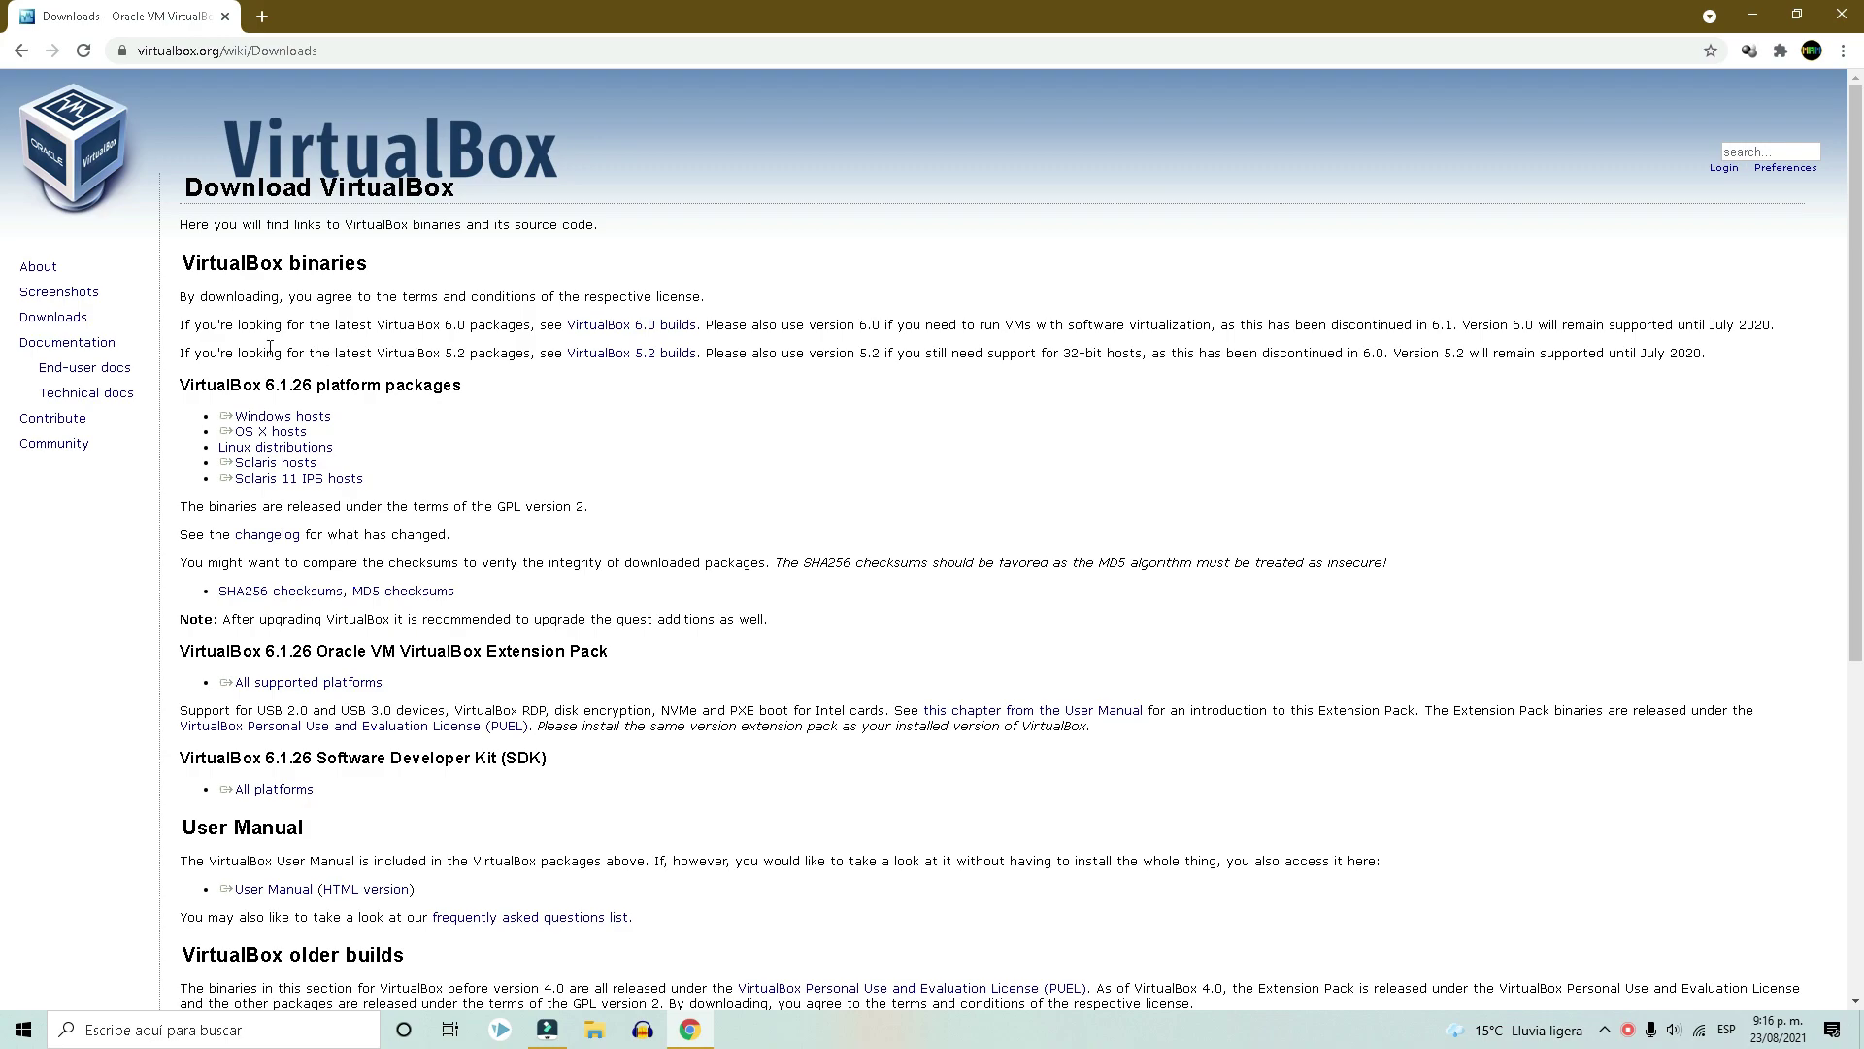
{"action": "left_click", "coordinate": [631, 328]}
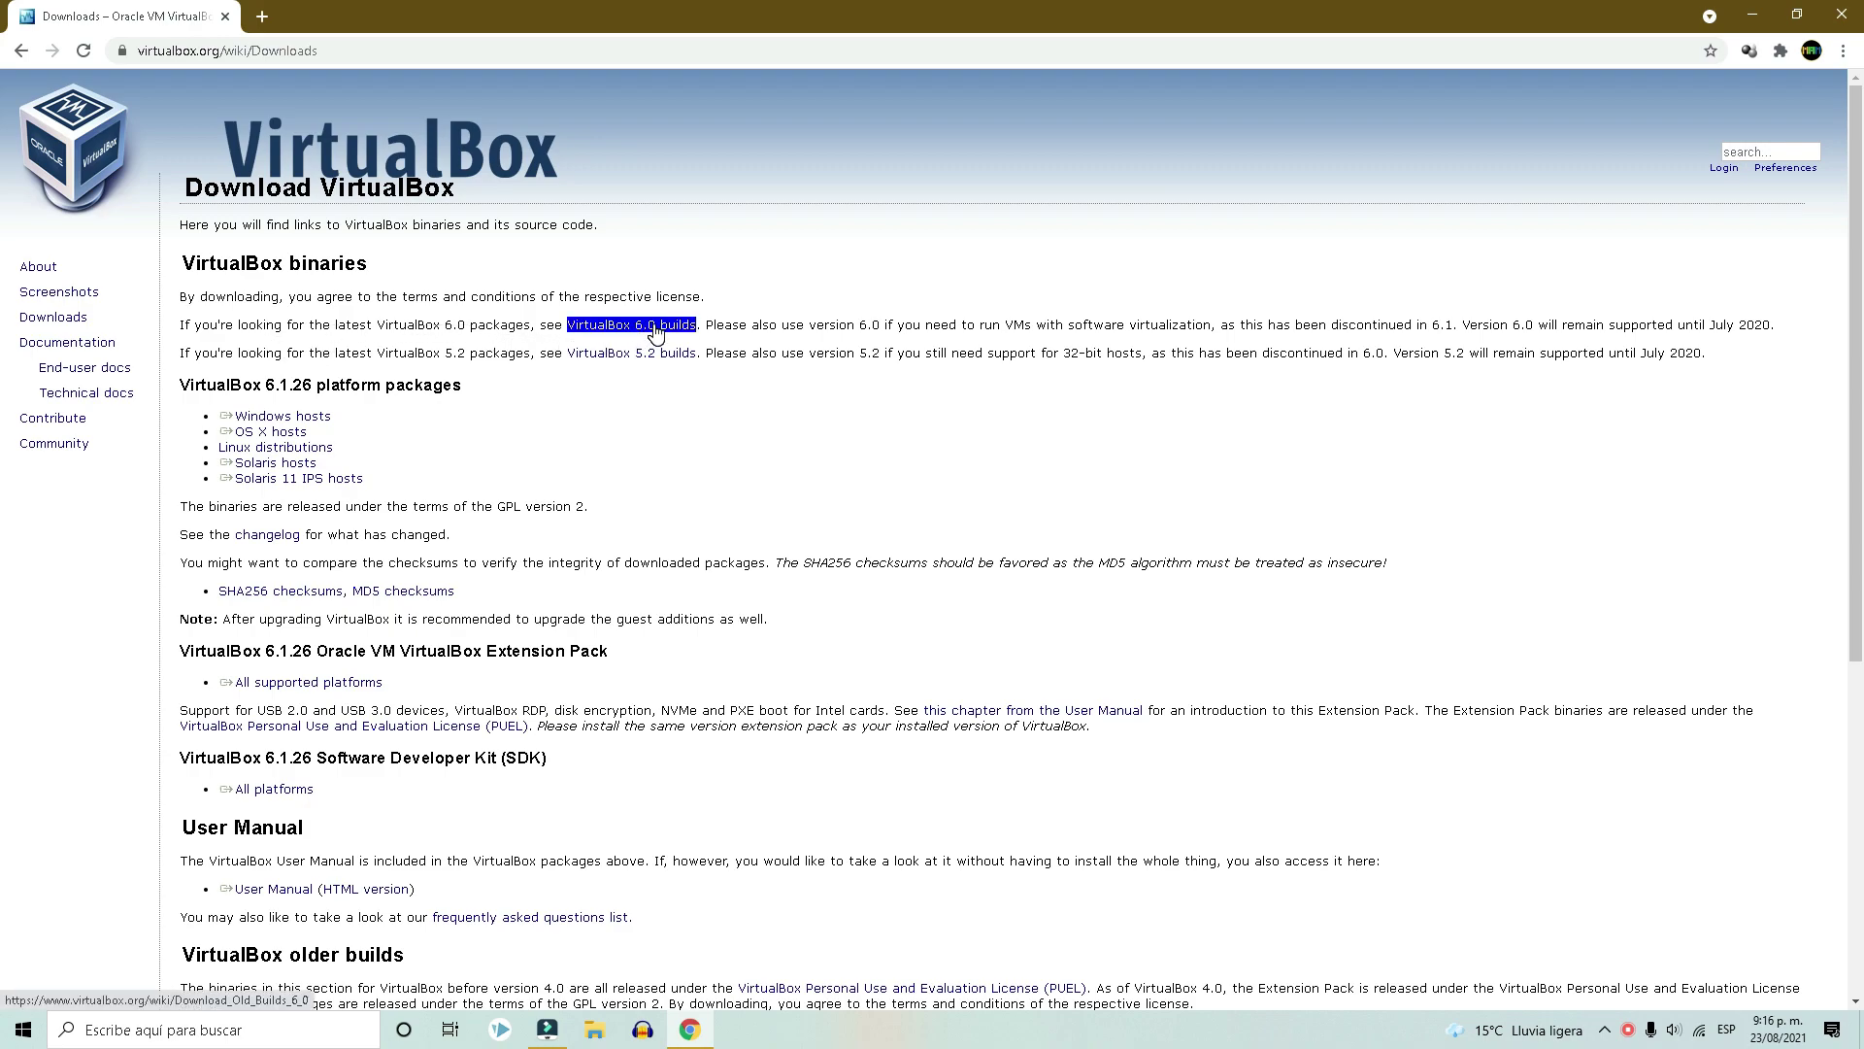
{"action": "left_click", "coordinate": [289, 418]}
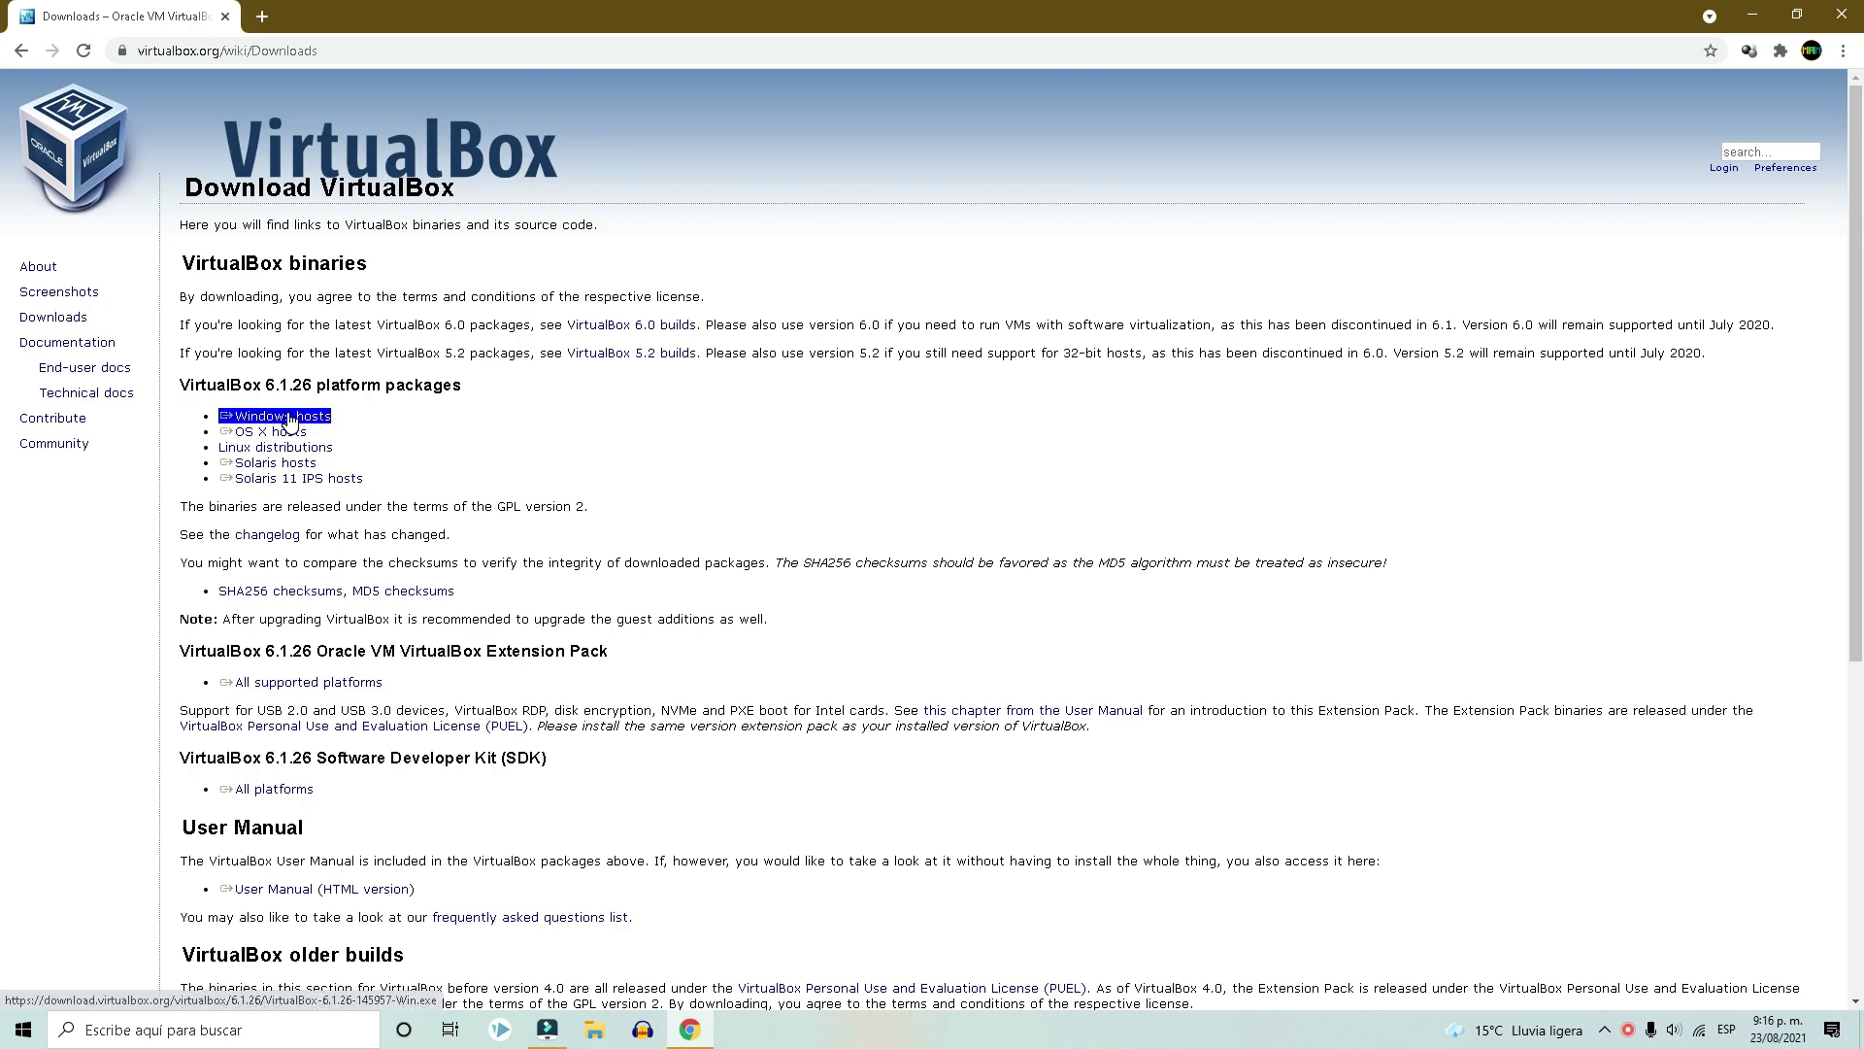
{"action": "left_click", "coordinate": [262, 482]}
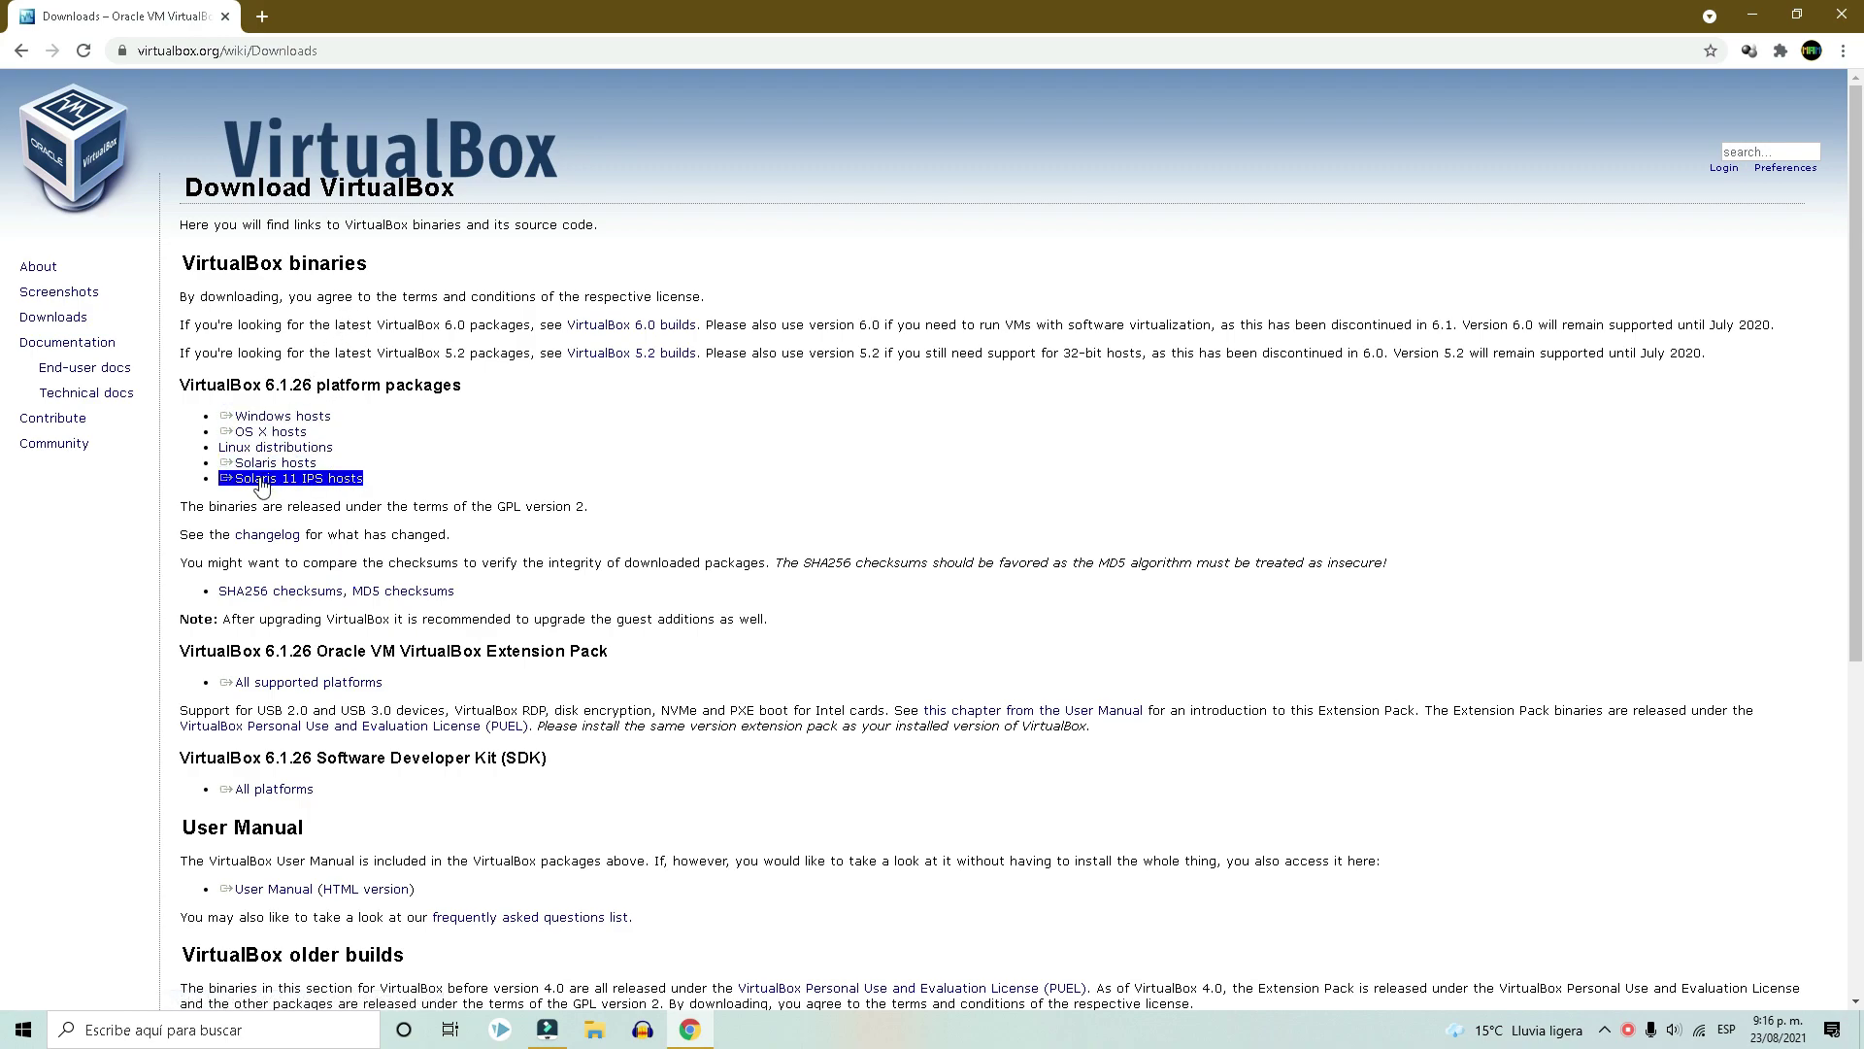
Download the VirtualBox 6.1.26 Windows hosts installer and save it to the desktop (Escritorio).
{"action": "left_click", "coordinate": [311, 419]}
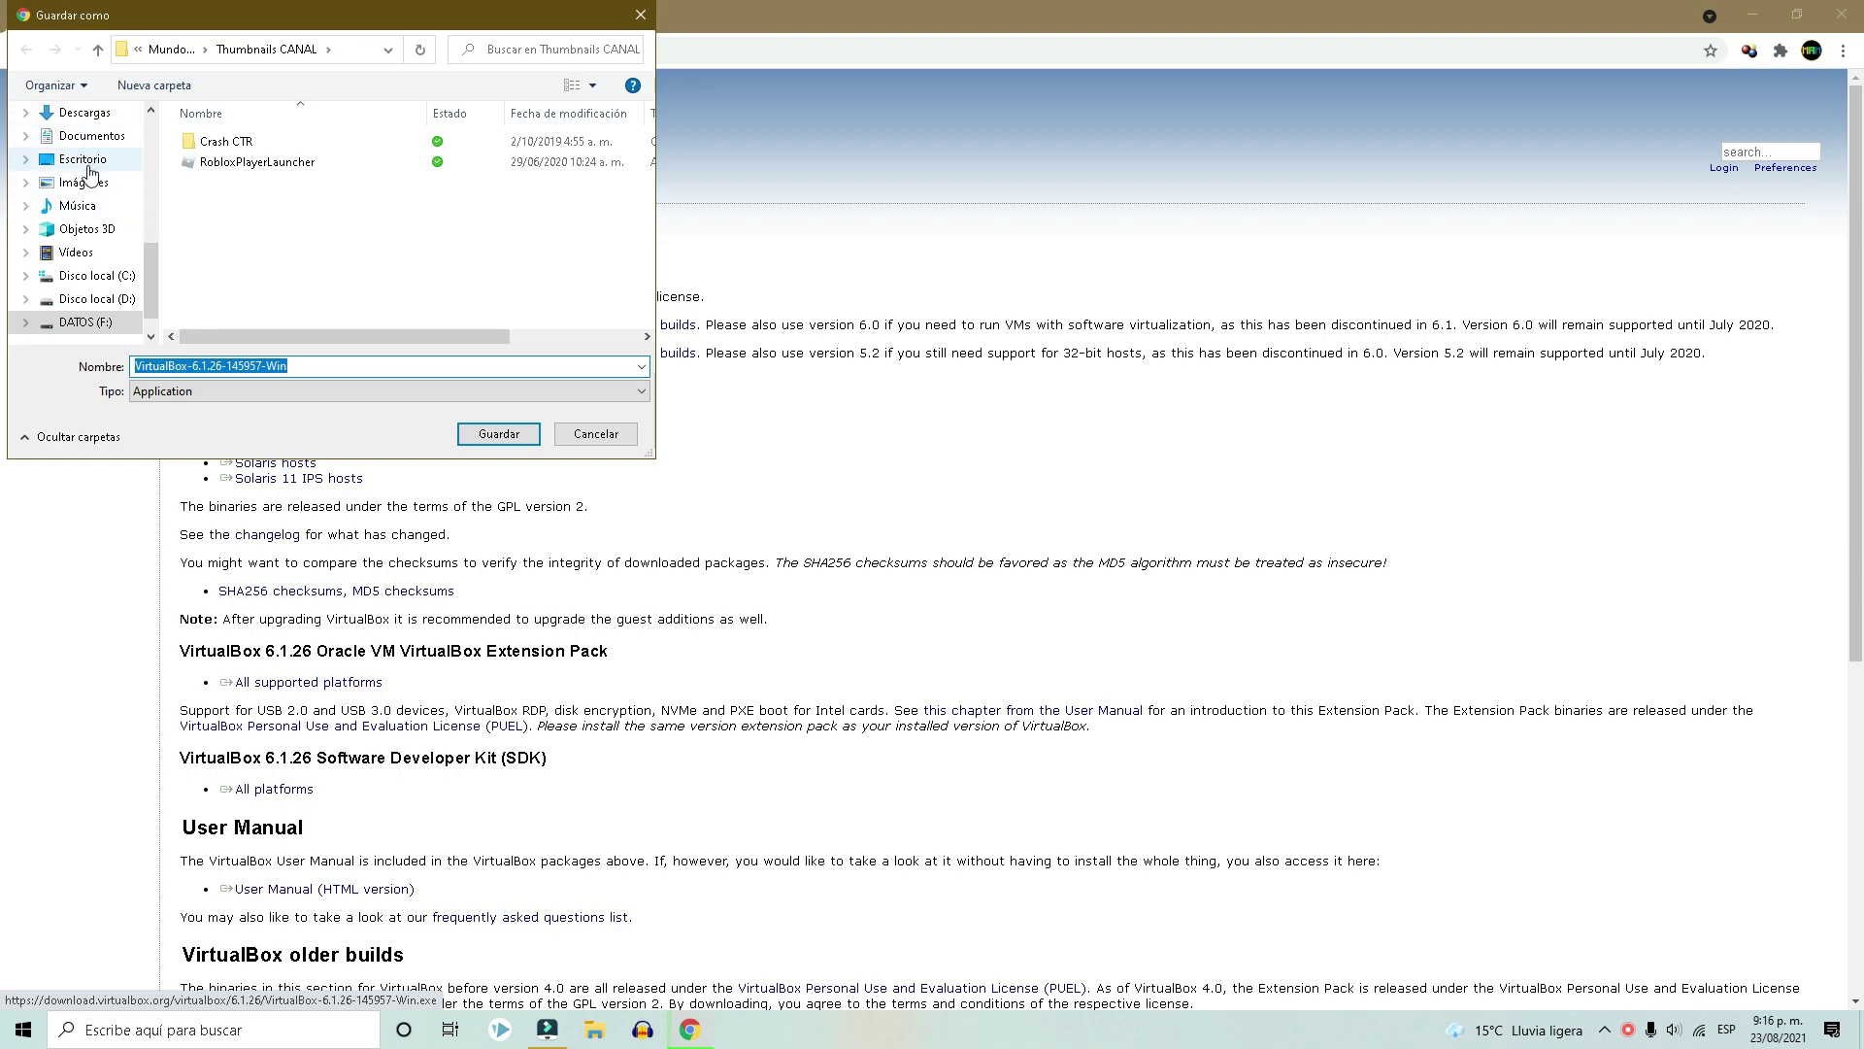
{"action": "left_click", "coordinate": [87, 165]}
{"action": "left_click", "coordinate": [498, 433]}
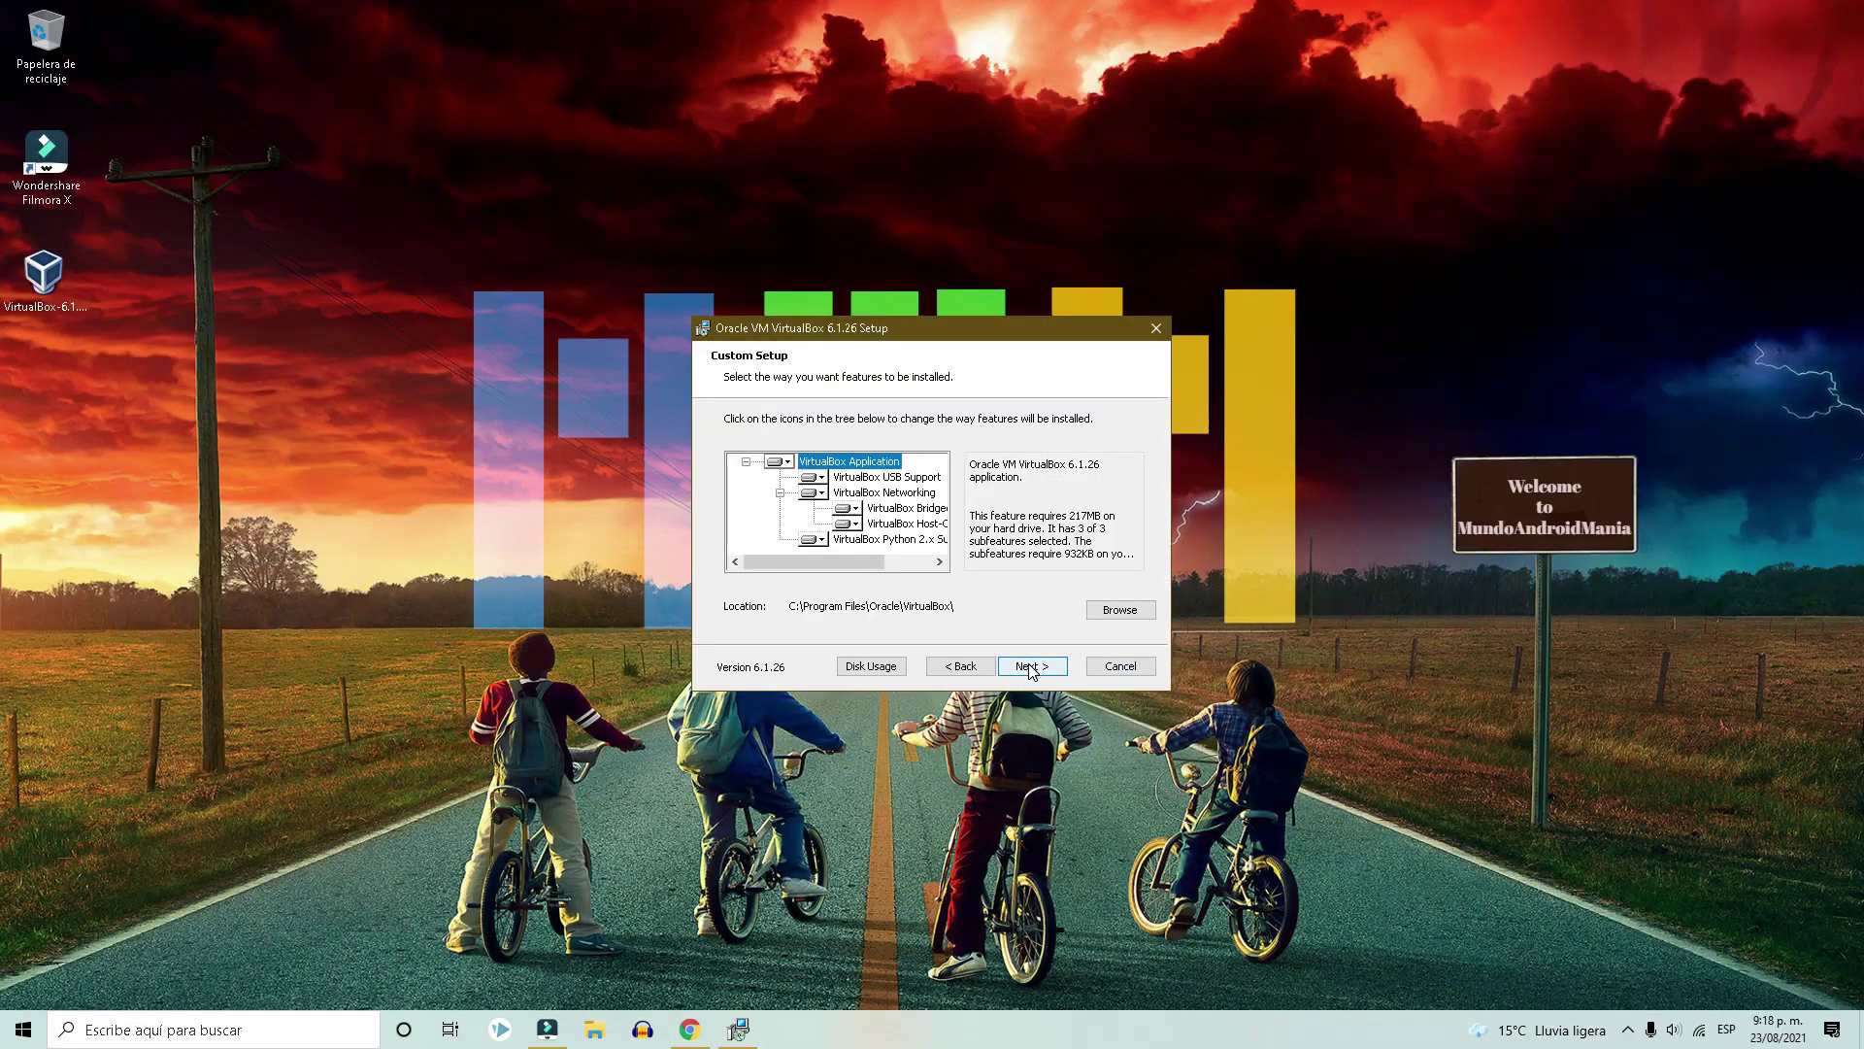
Install VirtualBox 6.1.26 with default options, launch it, and bring Chrome back to front.
{"action": "left_click", "coordinate": [1033, 666]}
{"action": "left_click", "coordinate": [1032, 666]}
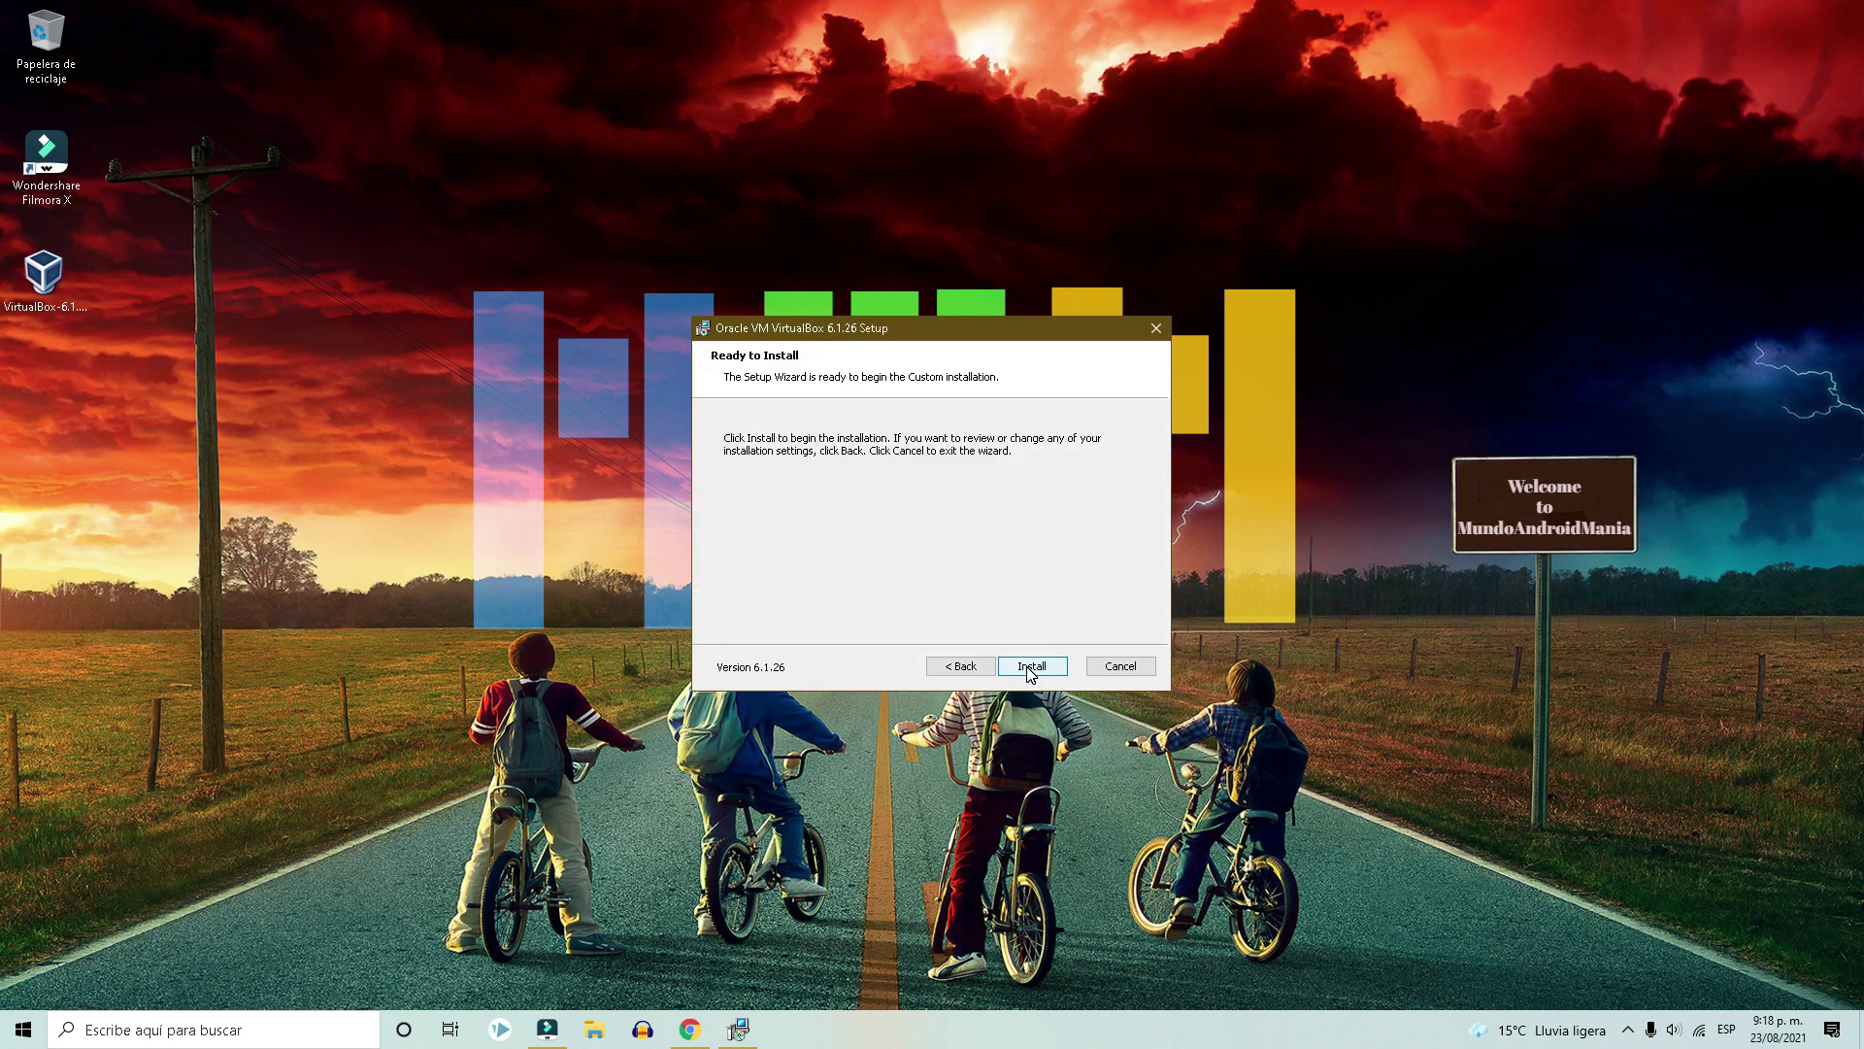
{"action": "left_click", "coordinate": [1032, 666]}
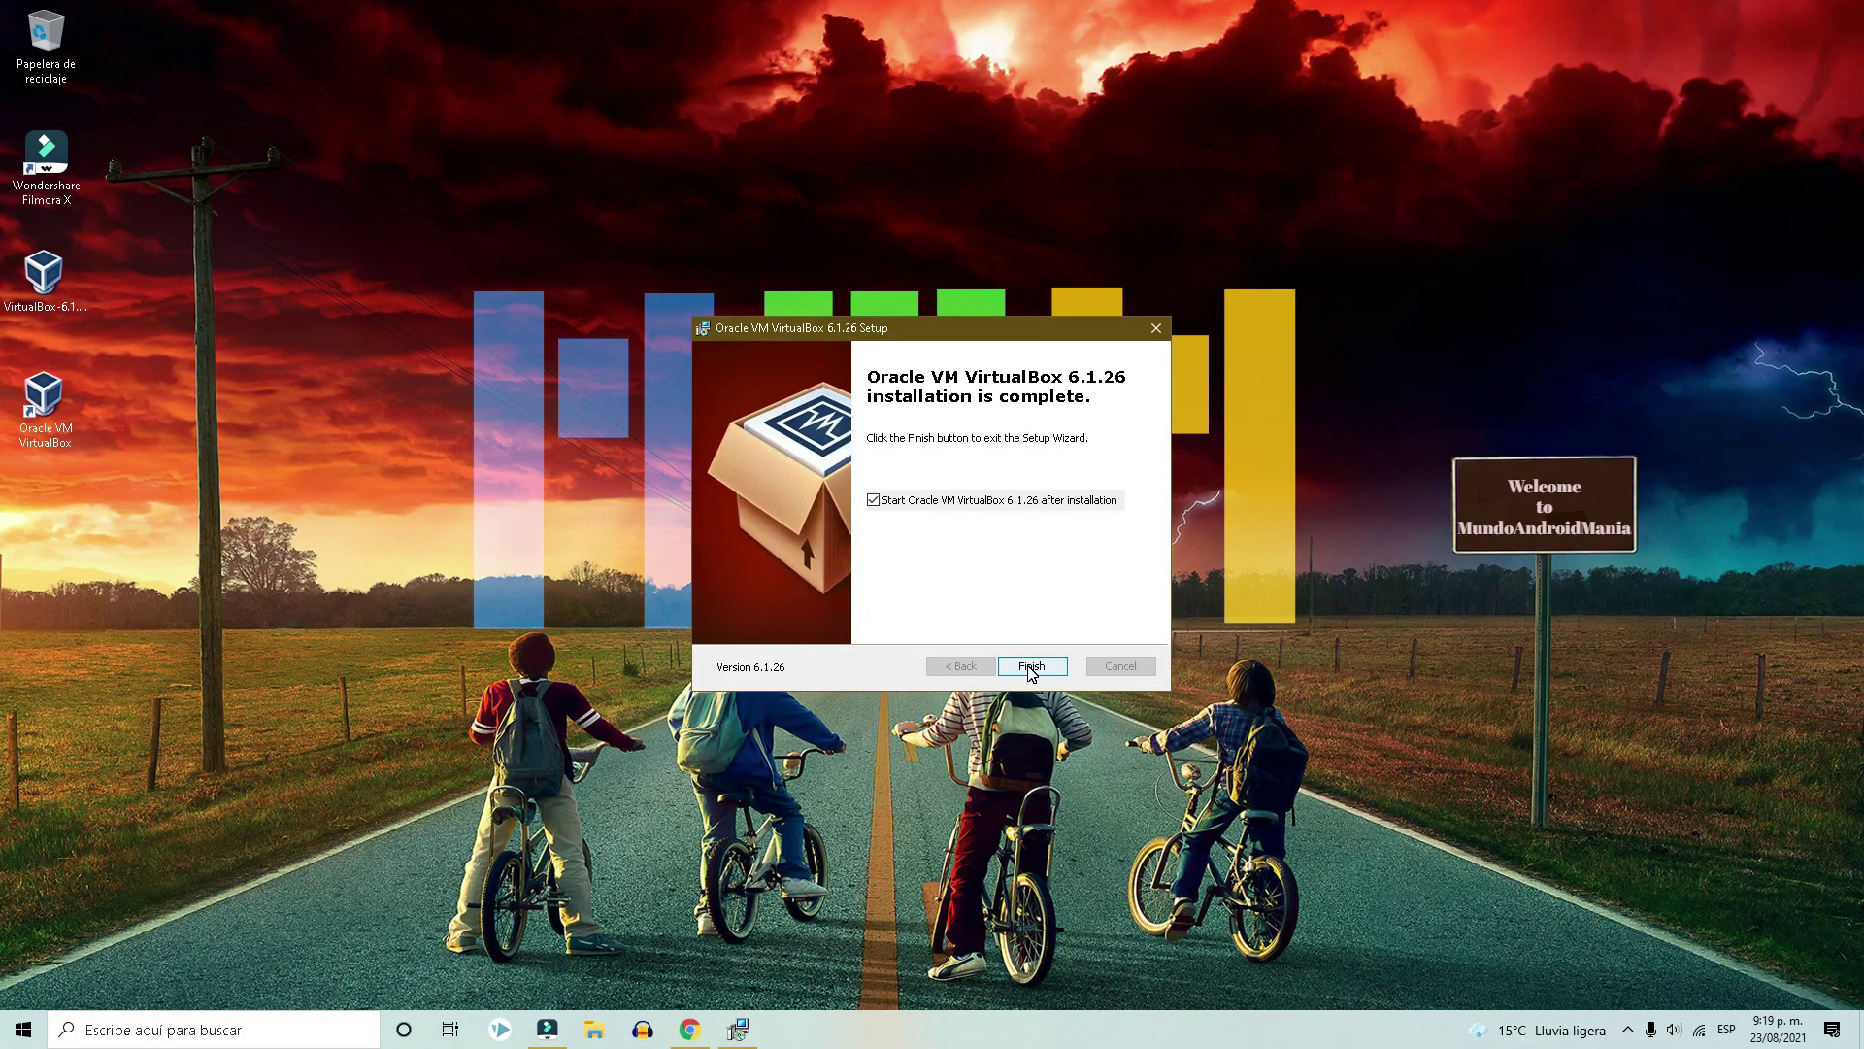
{"action": "left_click", "coordinate": [1032, 666]}
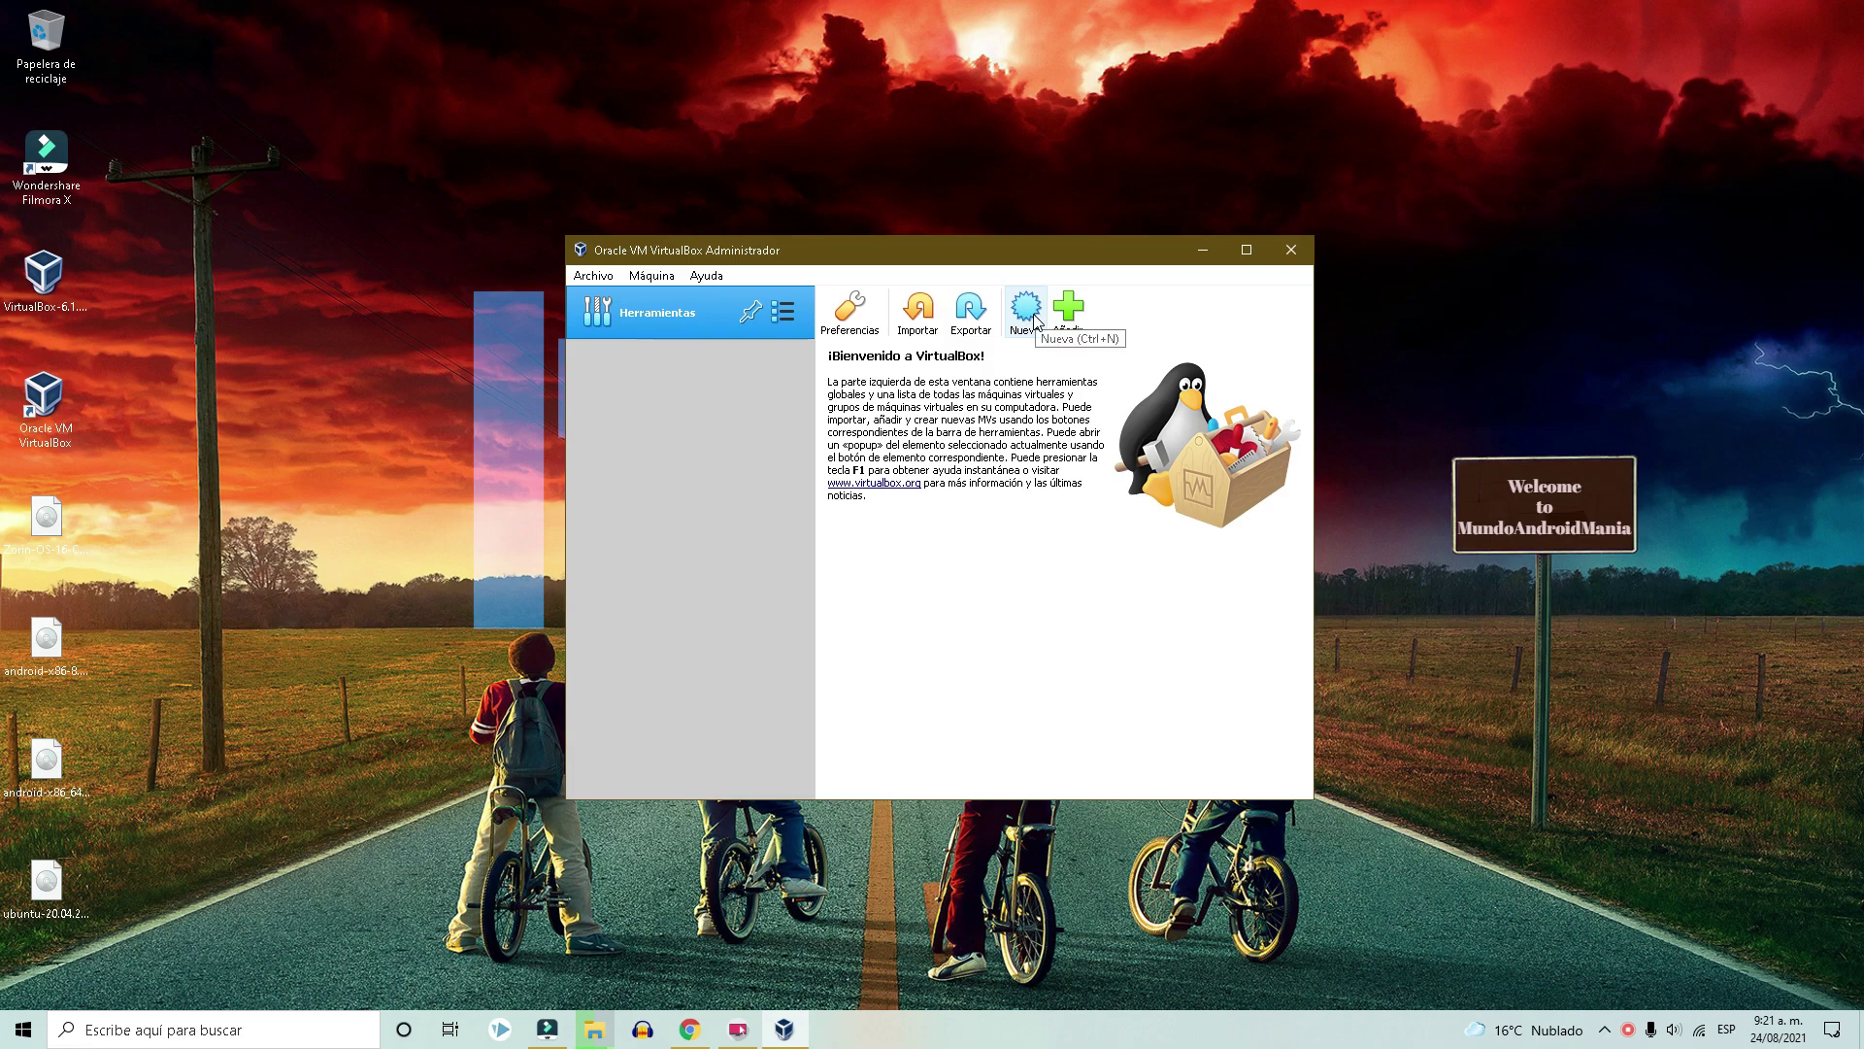
{"action": "left_click", "coordinate": [689, 1029]}
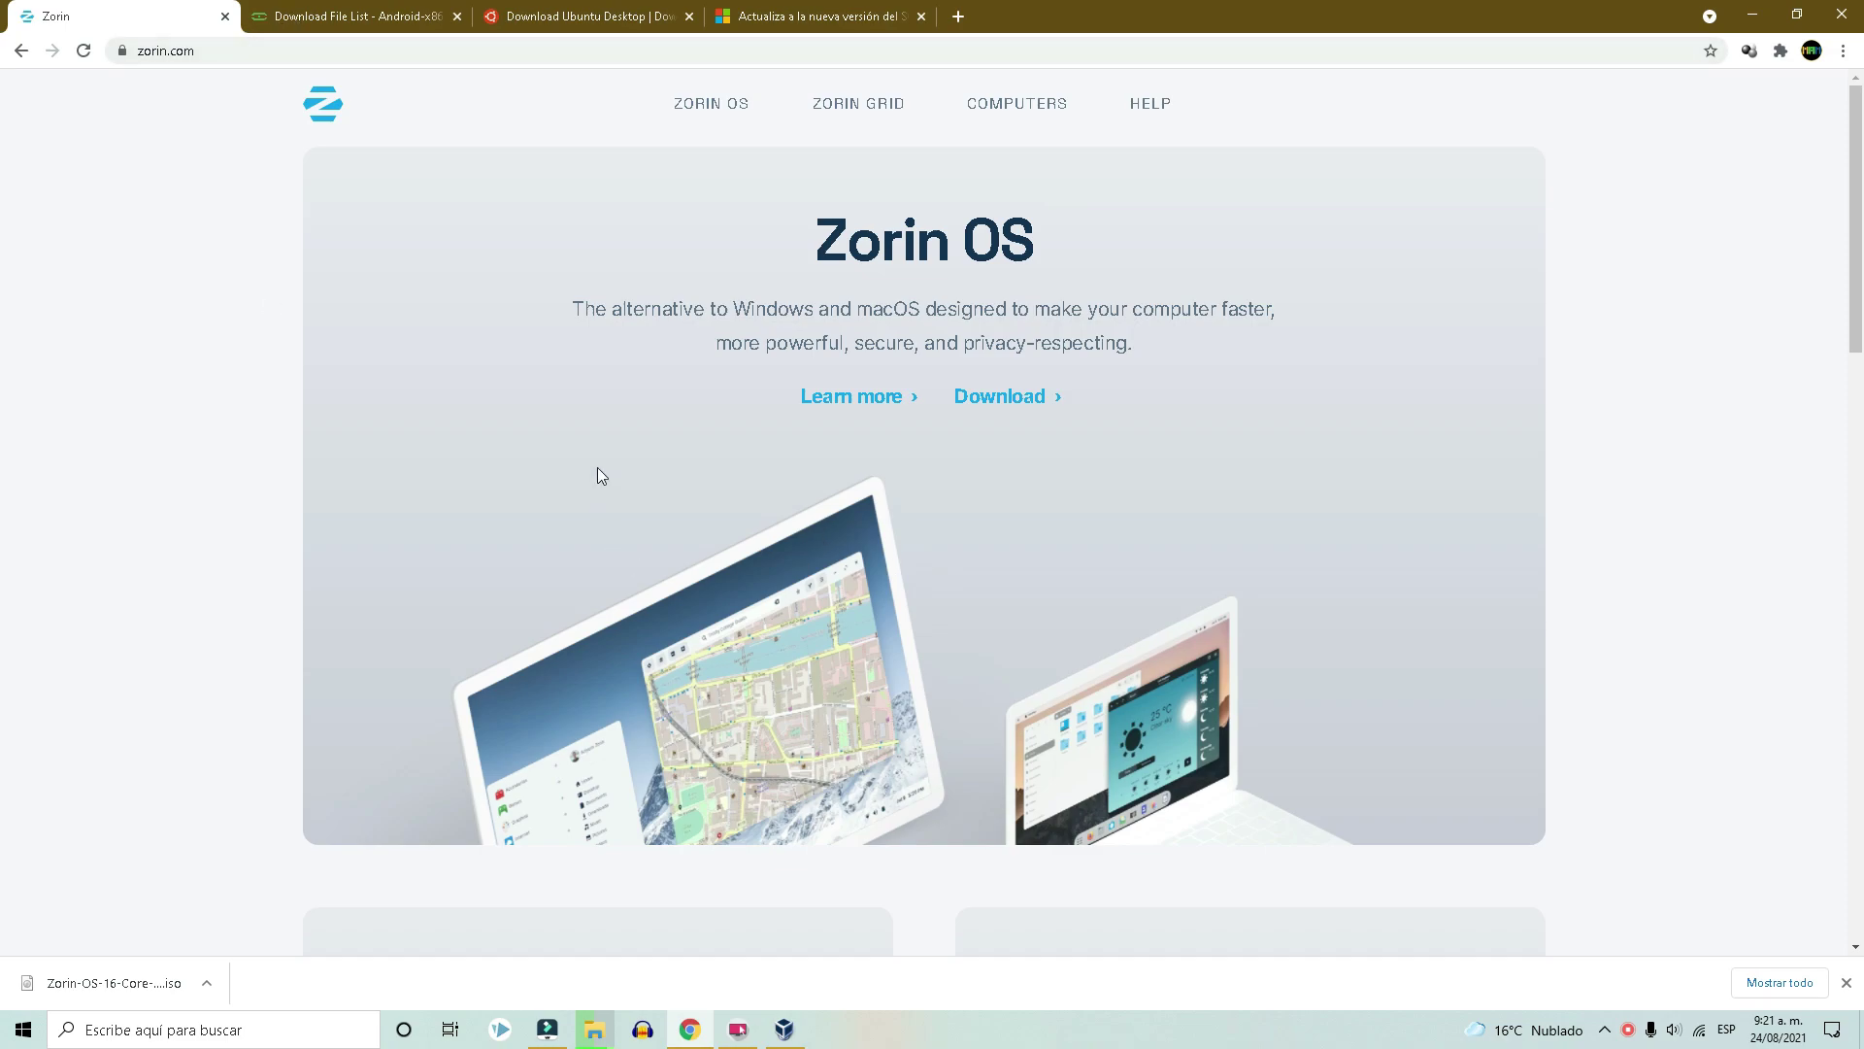
Scroll through the Zorin OS site and the Android-x86 download list.
{"action": "scroll", "coordinate": [597, 466], "scroll_direction": "down", "scroll_amount": 20}
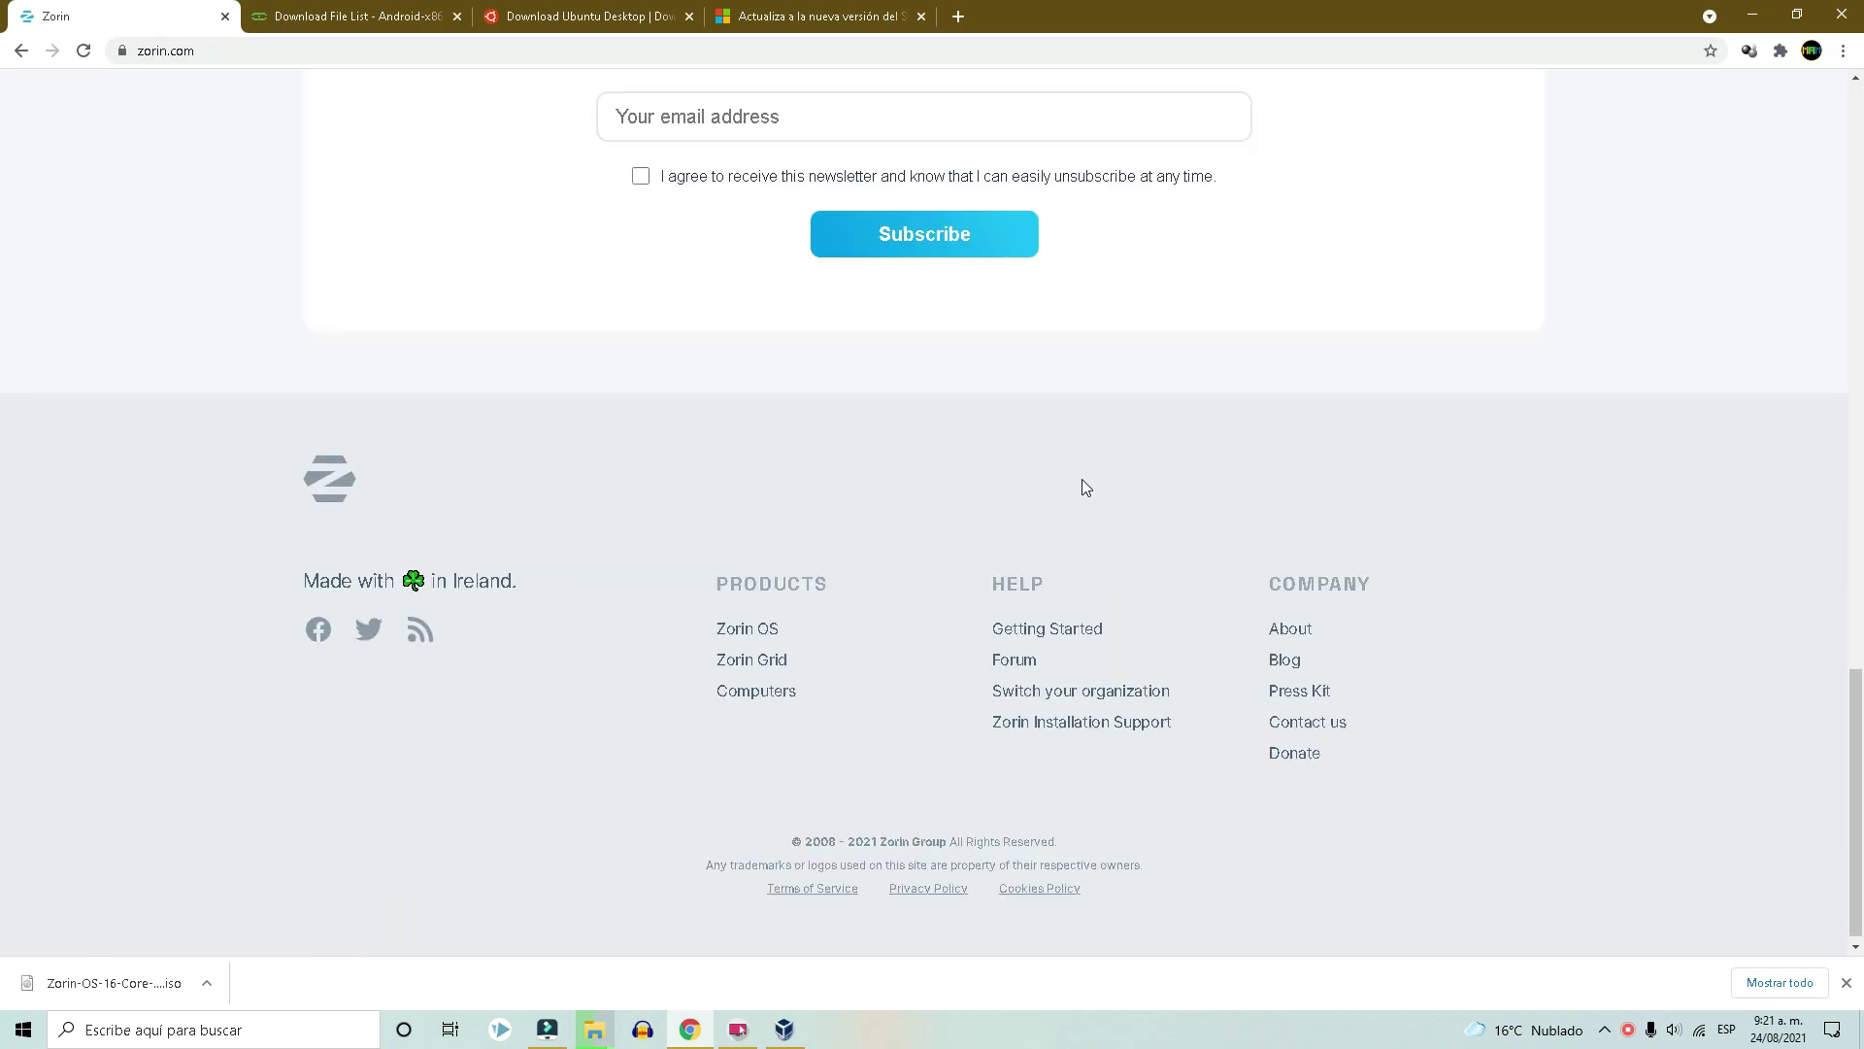
{"action": "scroll", "coordinate": [1085, 486], "scroll_direction": "up", "scroll_amount": 20}
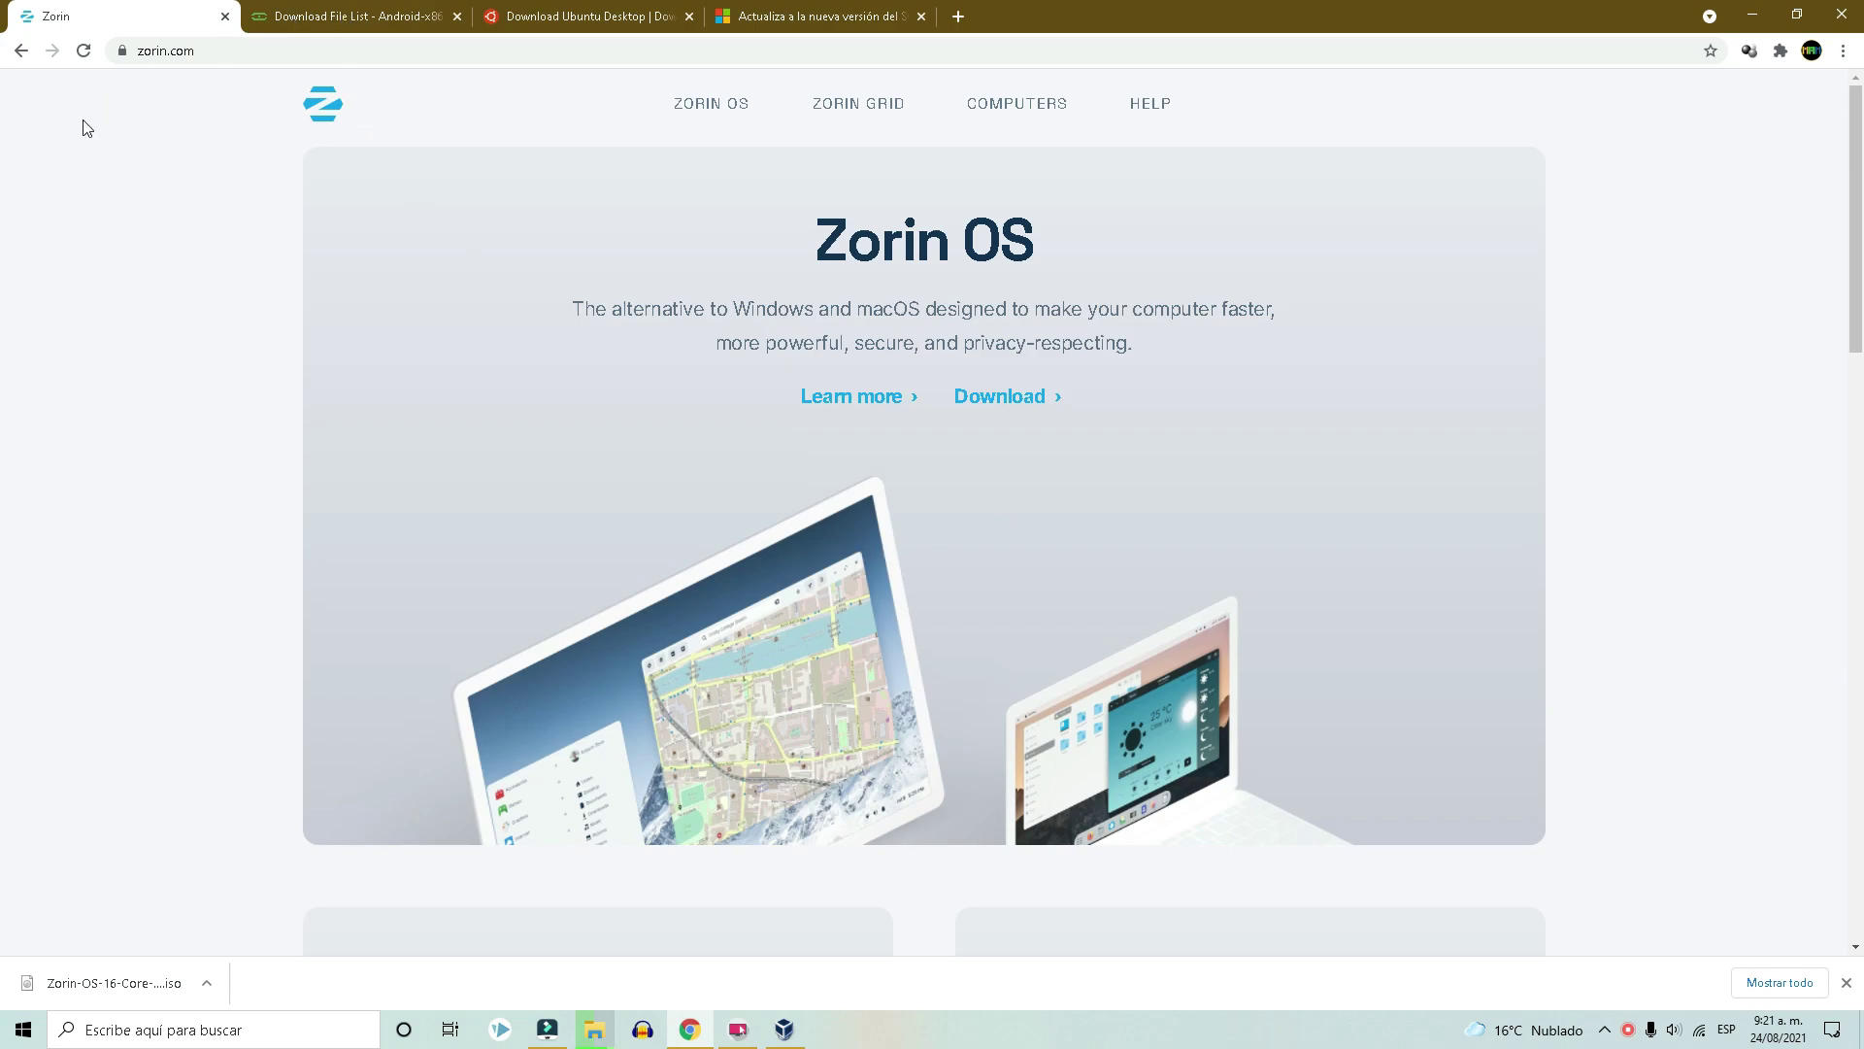
{"action": "left_click", "coordinate": [263, 29]}
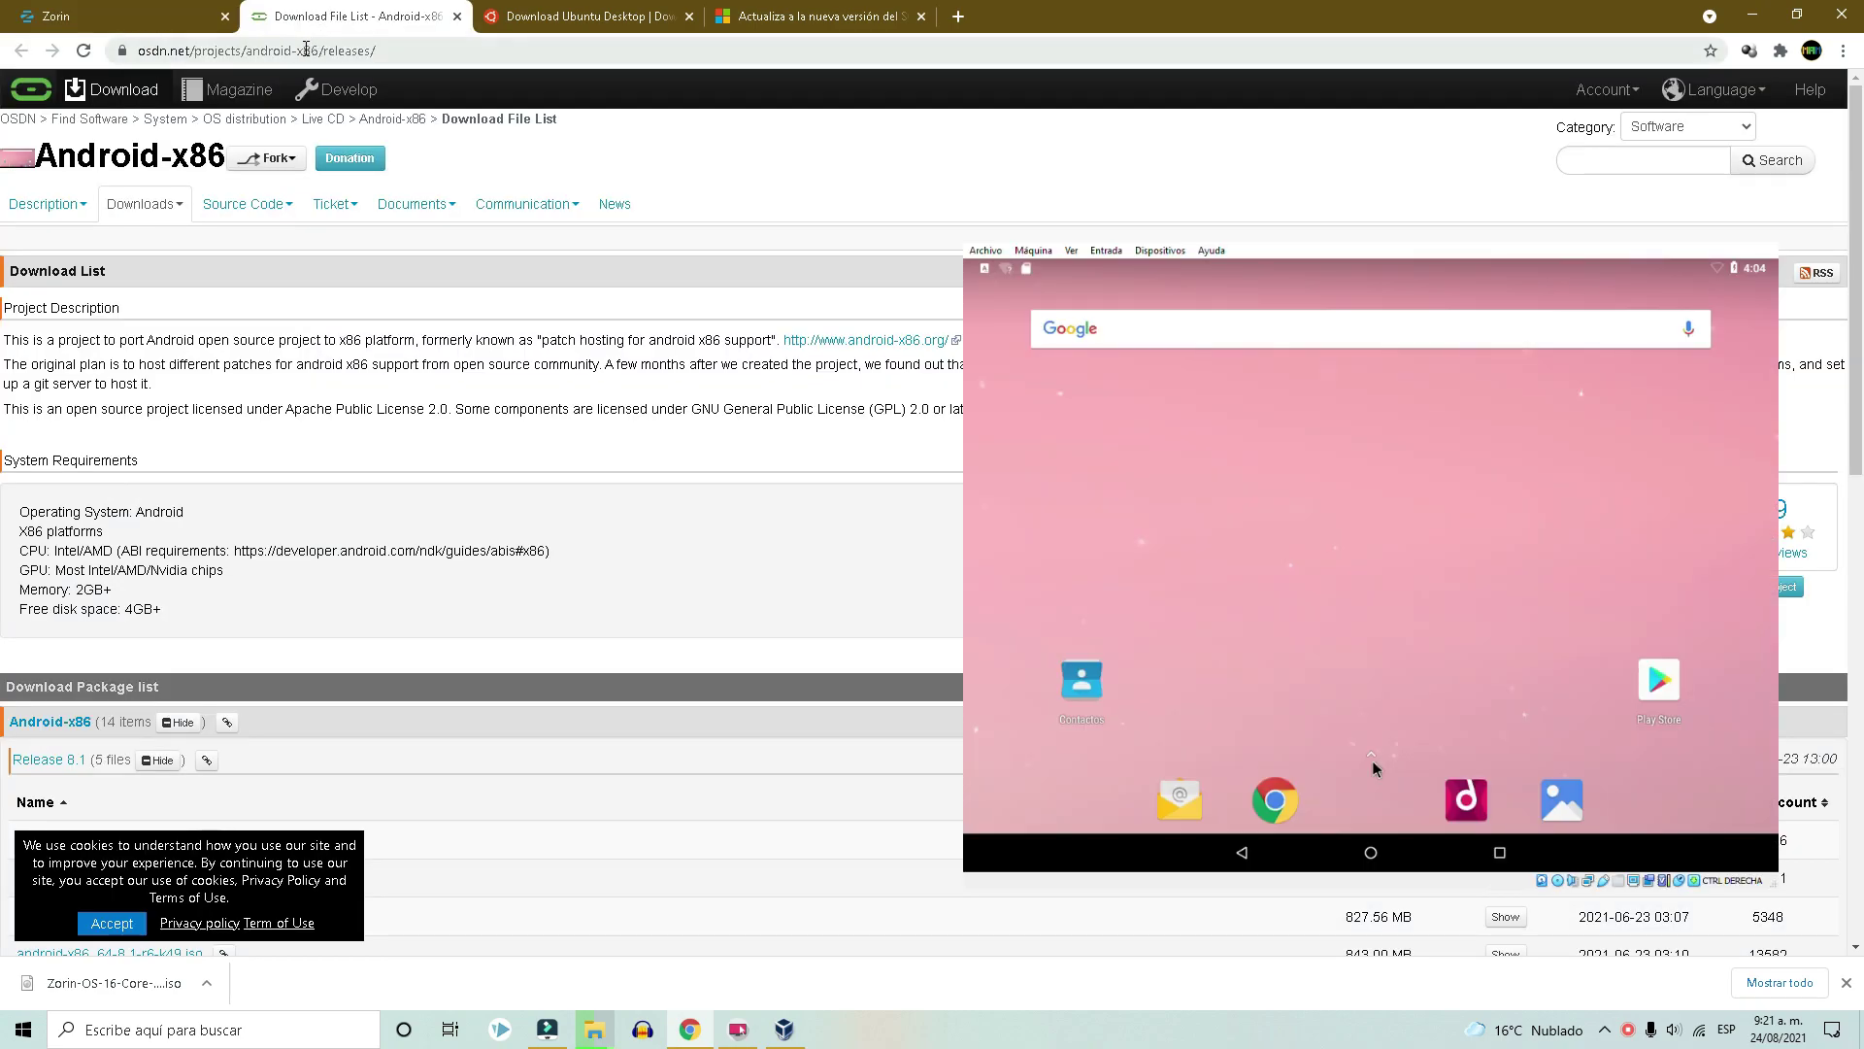
{"action": "scroll", "coordinate": [235, 417], "scroll_direction": "down", "scroll_amount": 4}
{"action": "scroll", "coordinate": [235, 417], "scroll_direction": "up", "scroll_amount": 4}
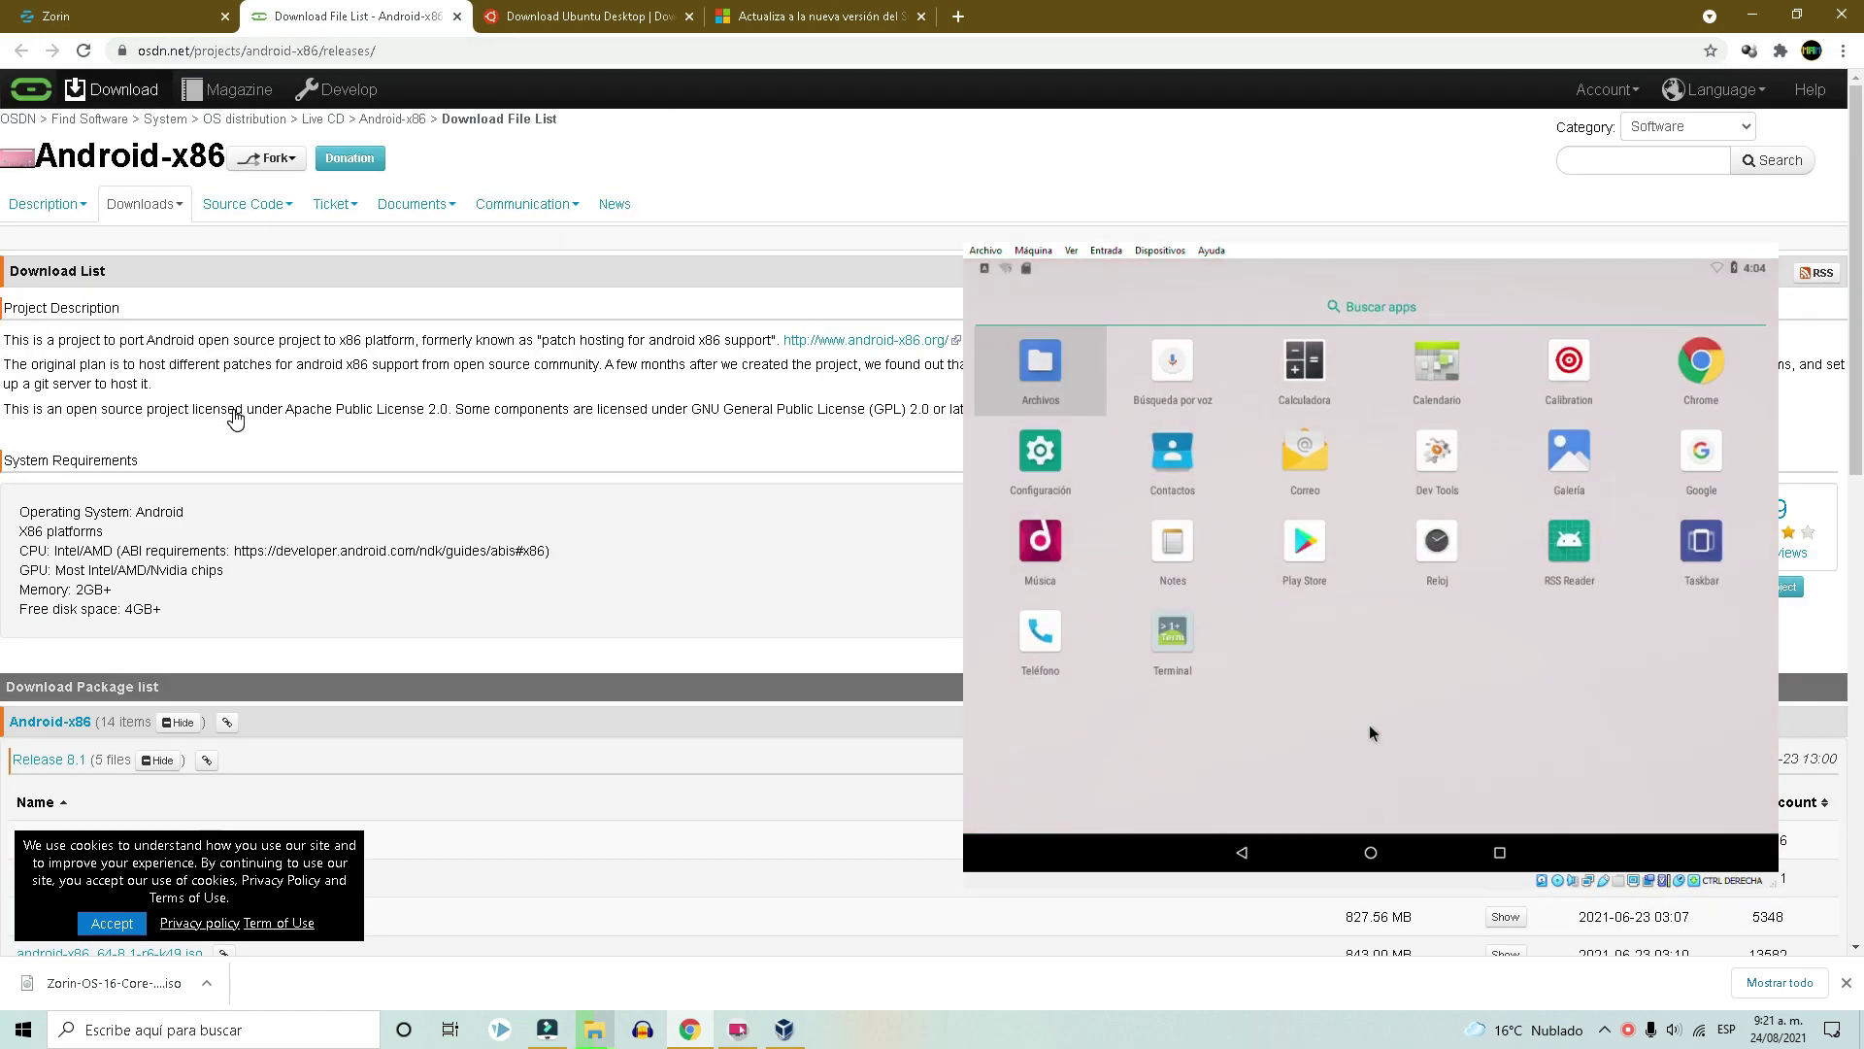
{"action": "scroll", "coordinate": [235, 417], "scroll_direction": "down", "scroll_amount": 5}
{"action": "scroll", "coordinate": [235, 418], "scroll_direction": "up", "scroll_amount": 5}
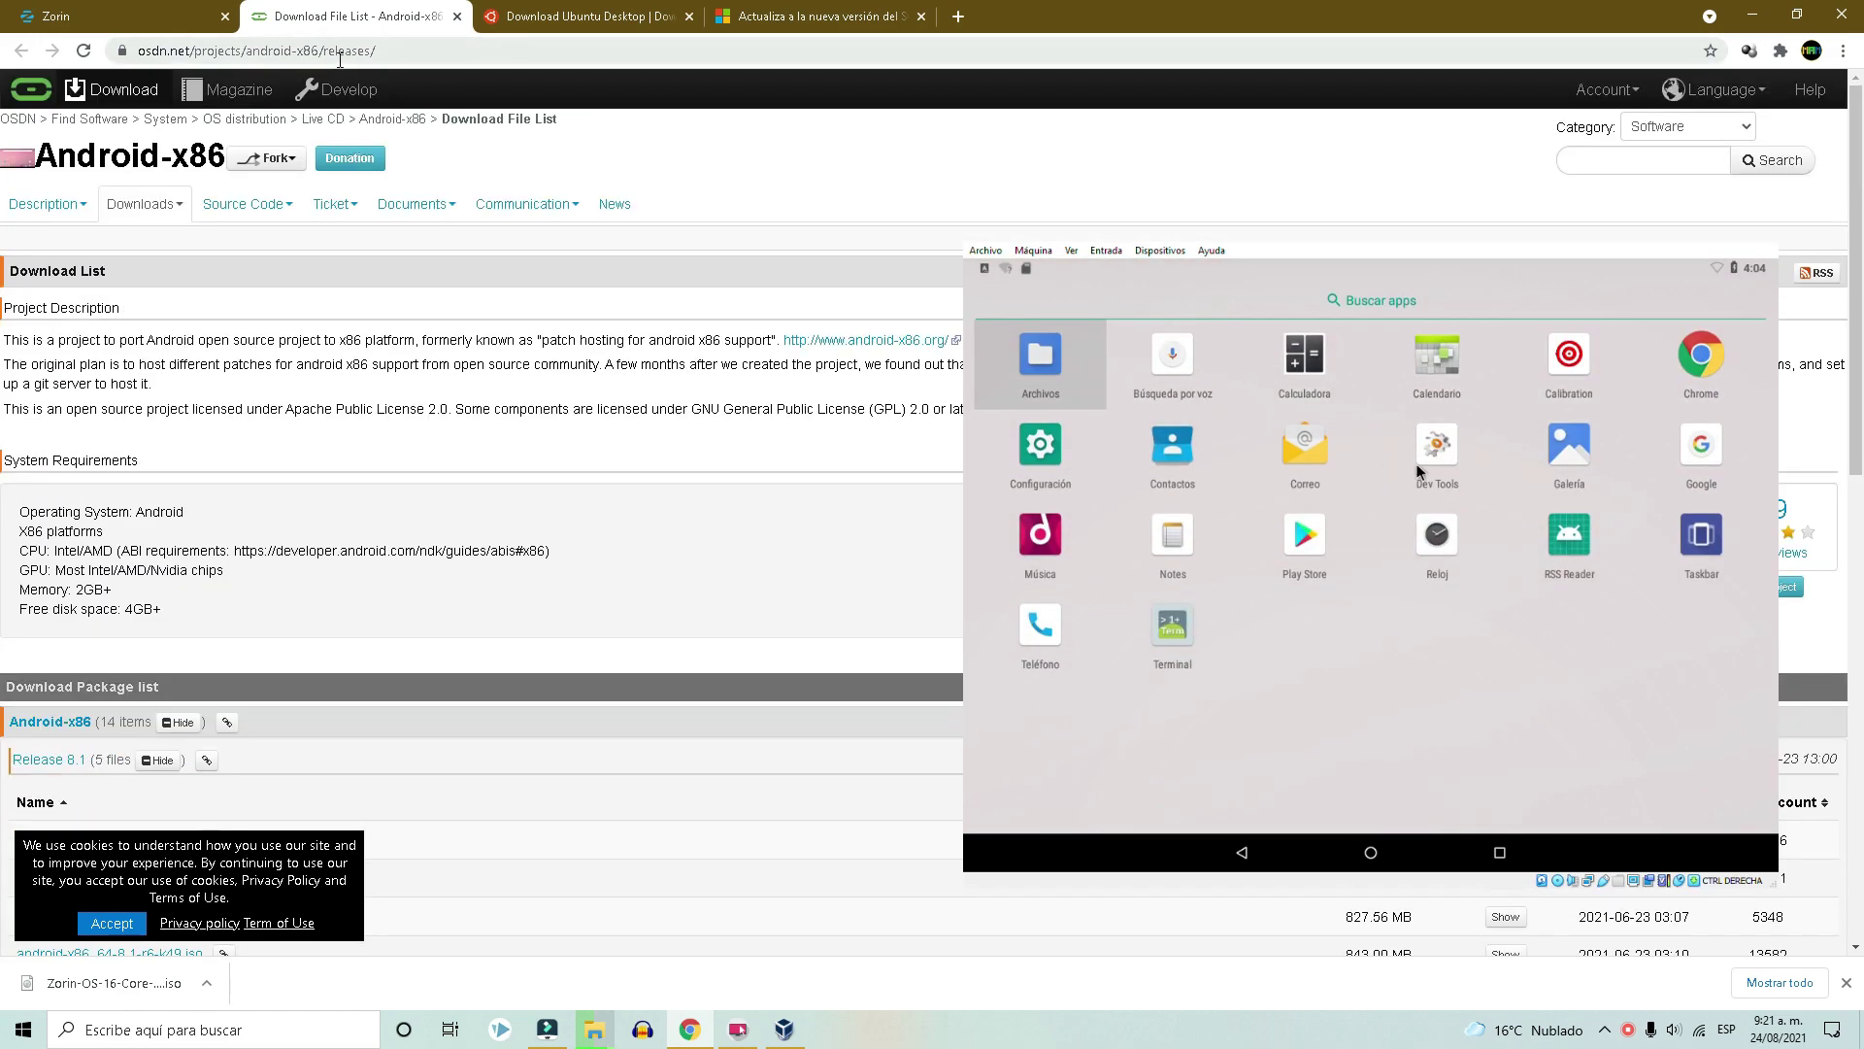
{"action": "scroll", "coordinate": [128, 645], "scroll_direction": "down", "scroll_amount": 4}
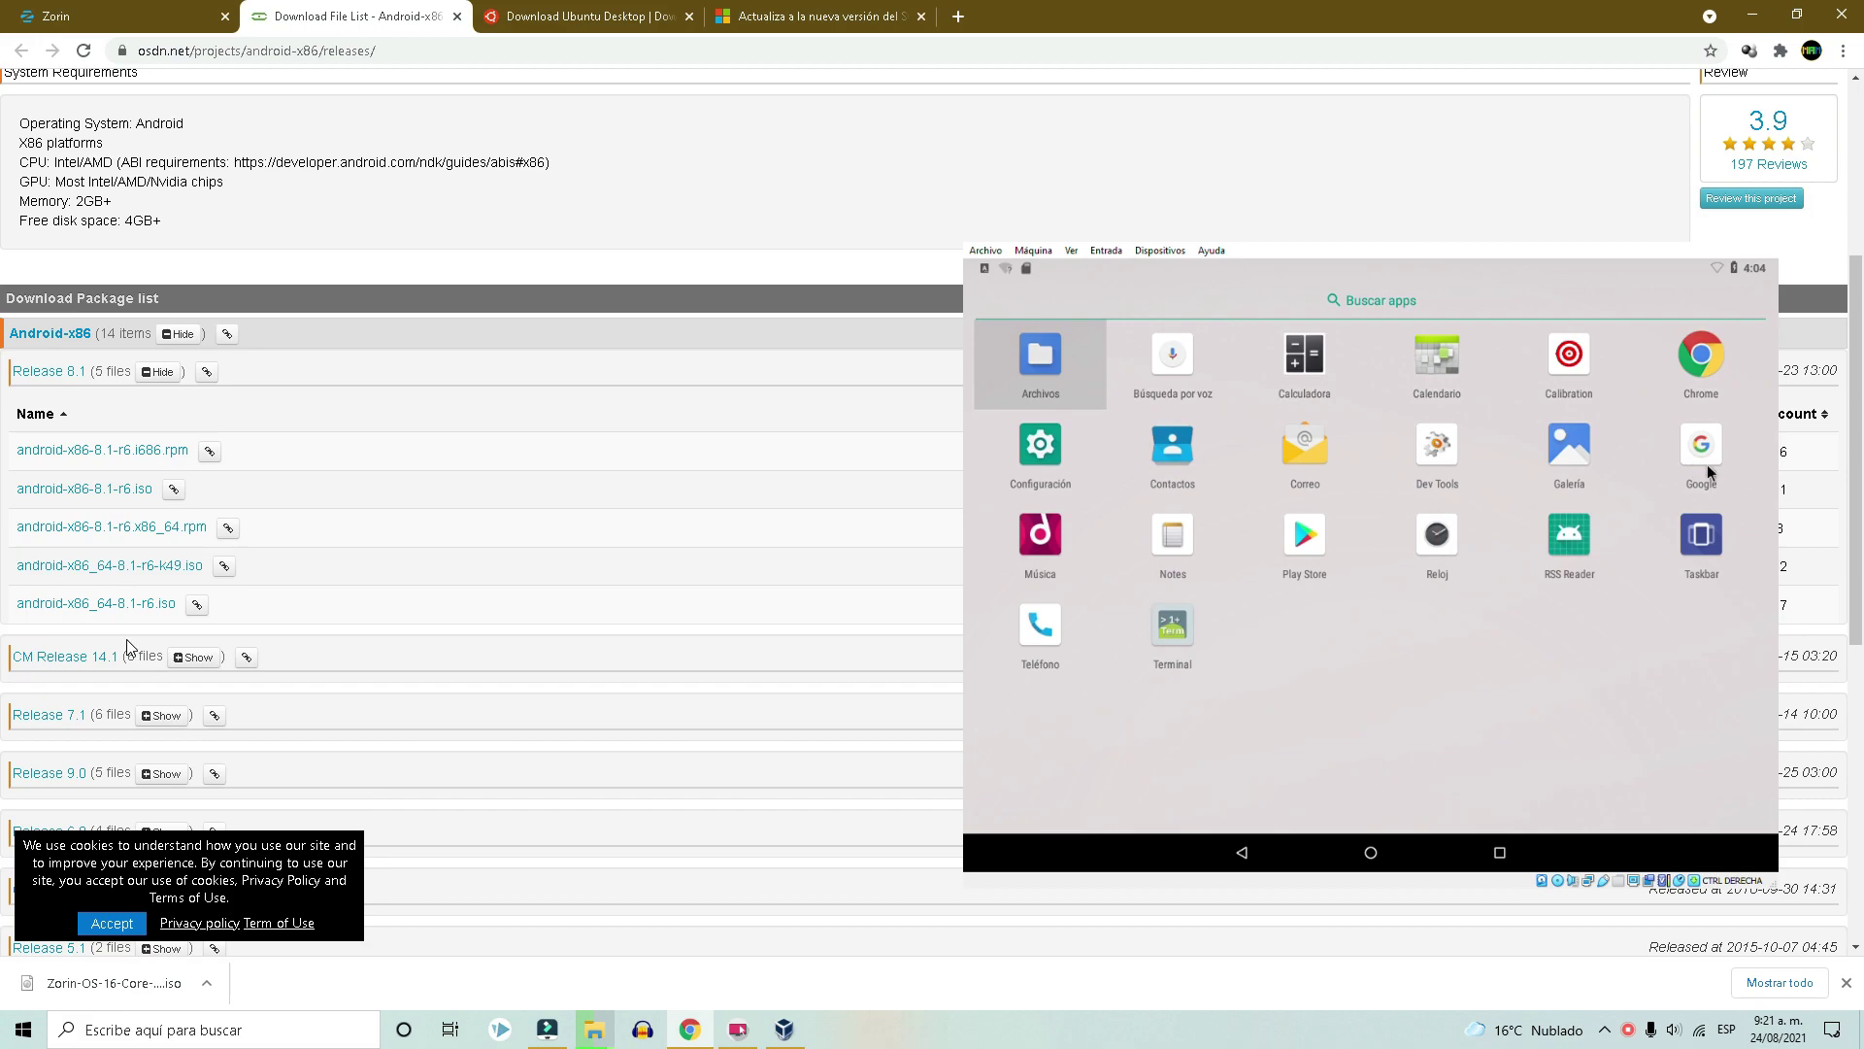
{"action": "scroll", "coordinate": [114, 456], "scroll_direction": "down", "scroll_amount": 1}
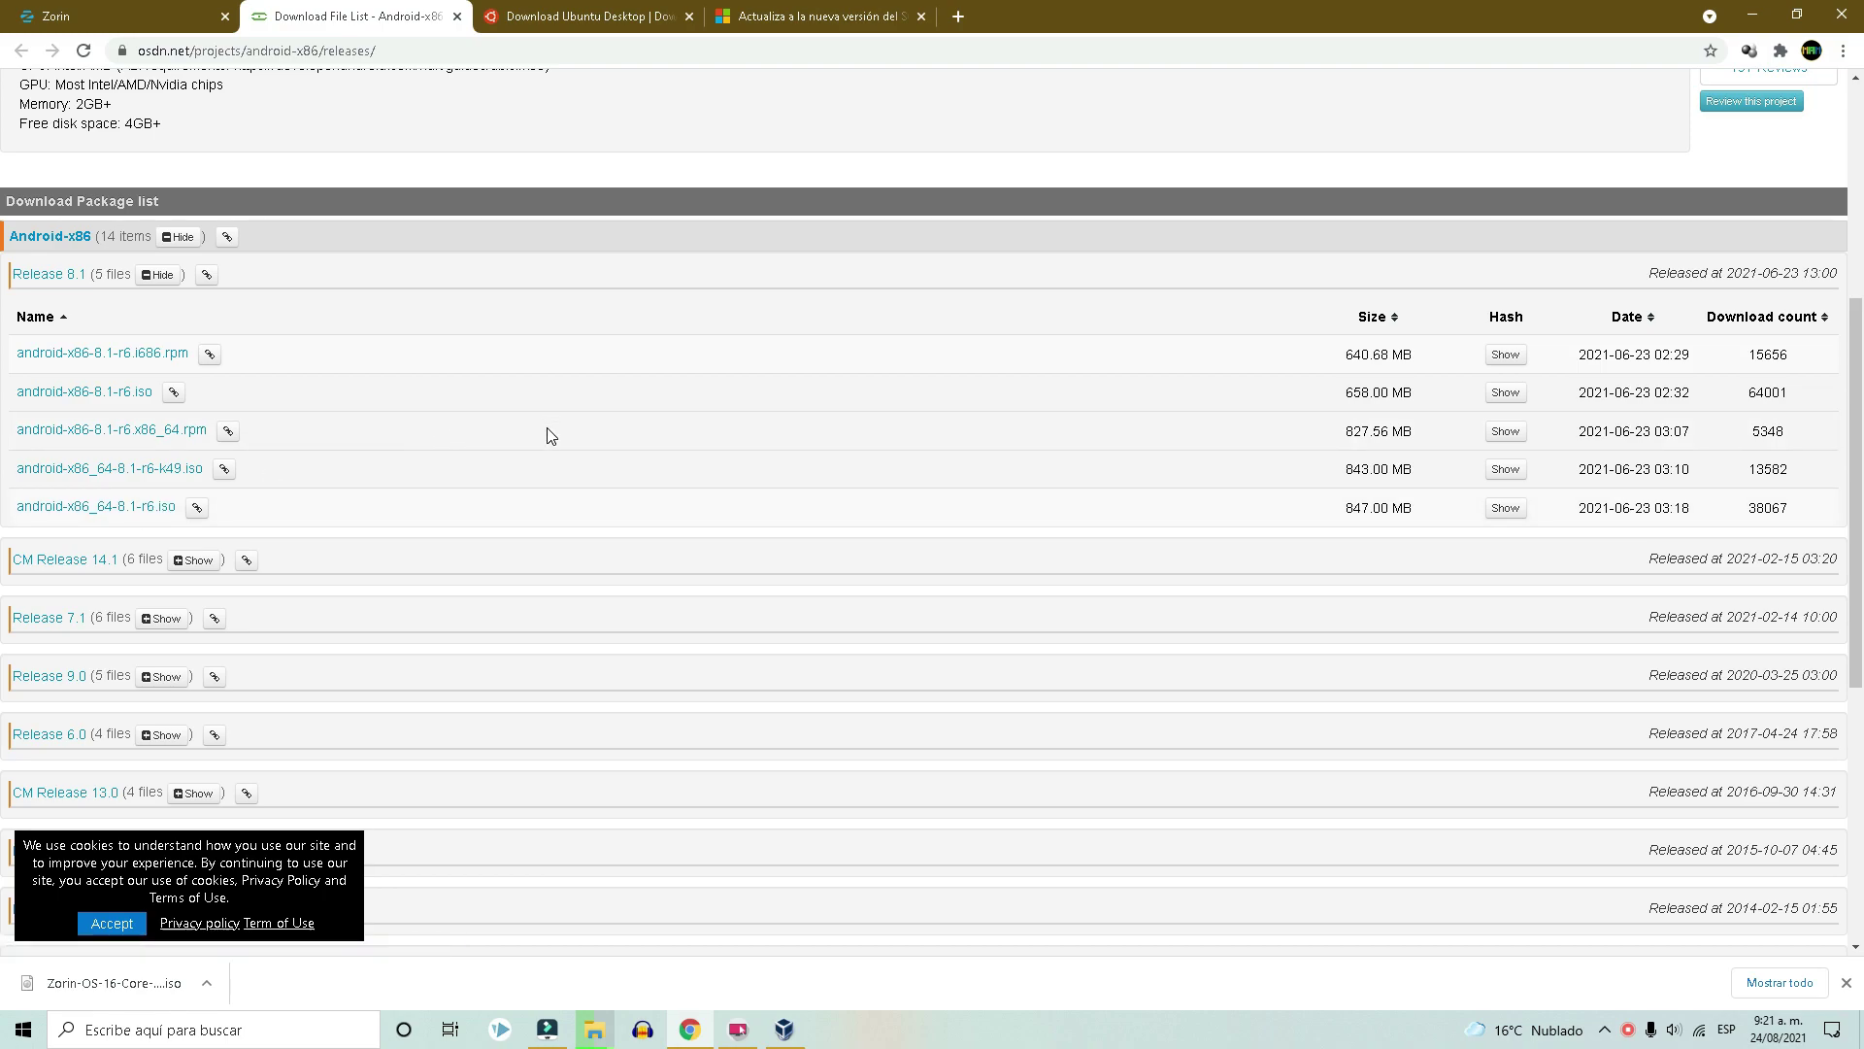
{"action": "scroll", "coordinate": [549, 435], "scroll_direction": "up", "scroll_amount": 3}
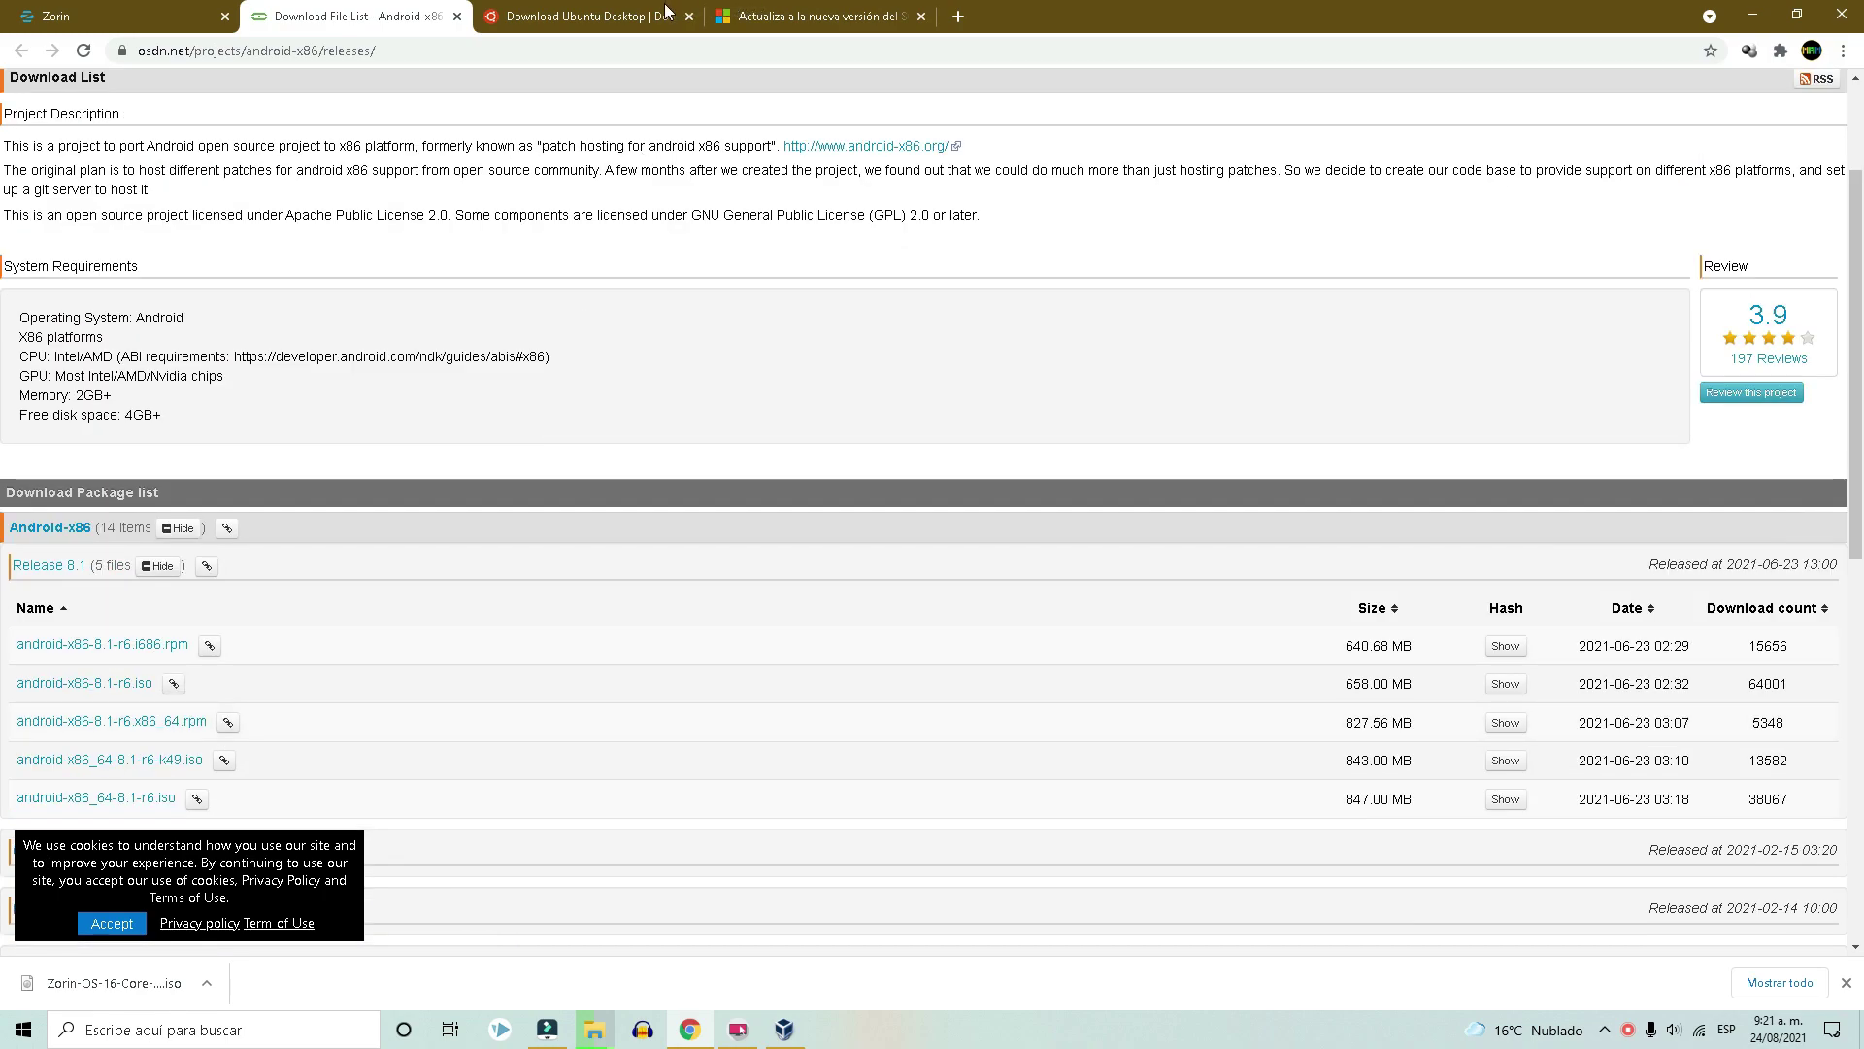
Review the Ubuntu Desktop download page (20.04.2.0 LTS, 21.04), then Microsoft's Windows 11 page.
{"action": "left_click", "coordinate": [573, 16]}
{"action": "scroll", "coordinate": [559, 592], "scroll_direction": "down", "scroll_amount": 9}
{"action": "scroll", "coordinate": [558, 592], "scroll_direction": "up", "scroll_amount": 9}
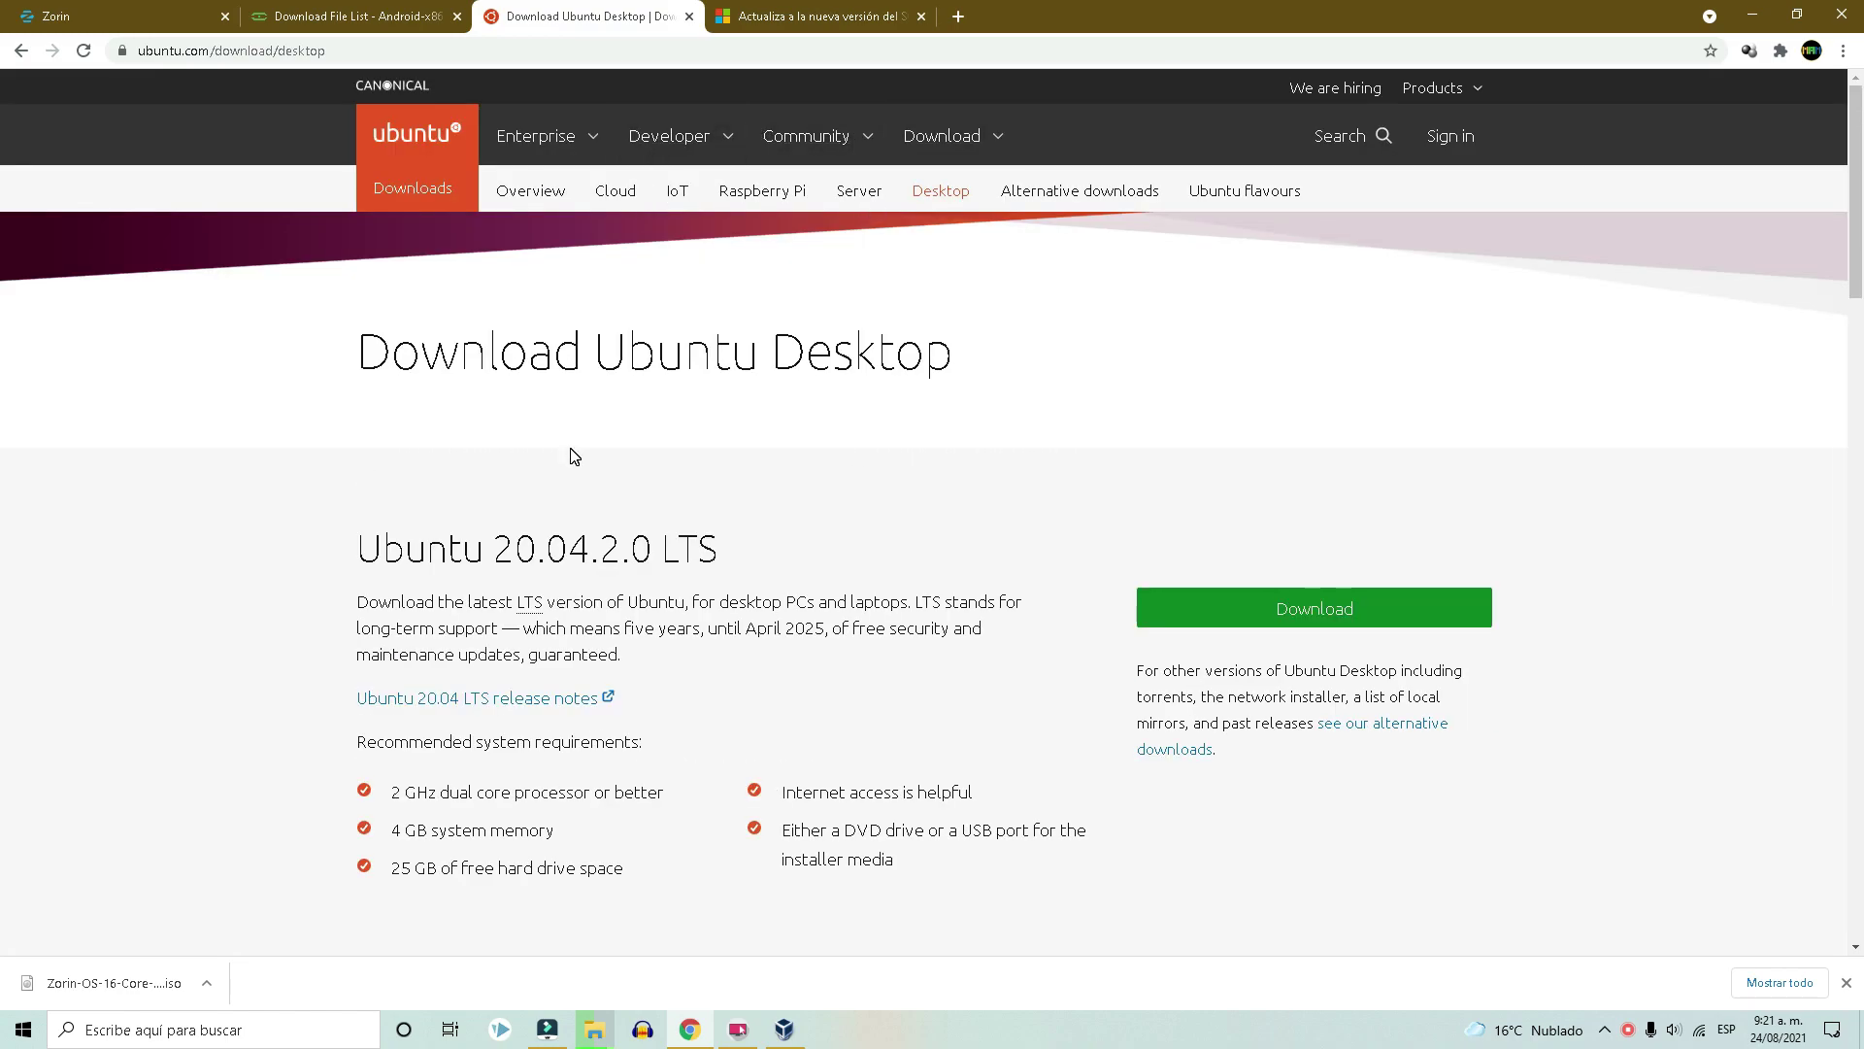
{"action": "left_click", "coordinate": [782, 17]}
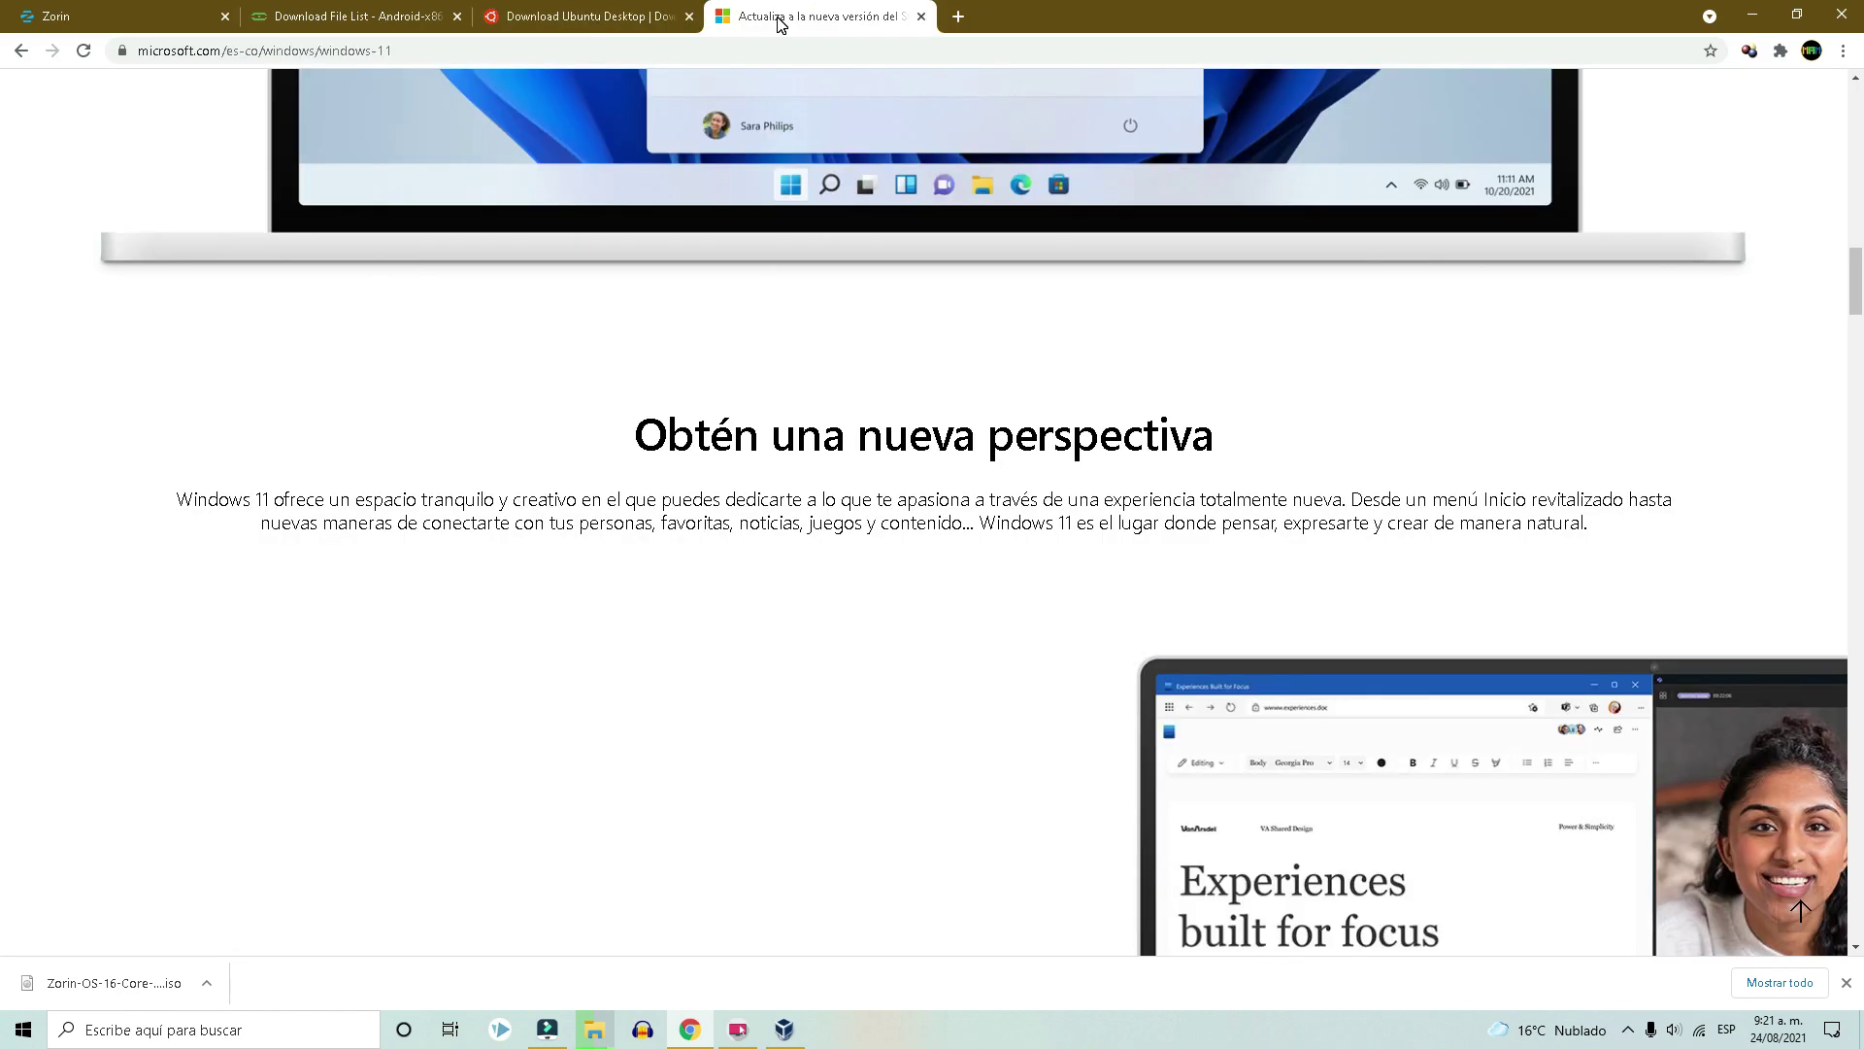
{"action": "scroll", "coordinate": [981, 840], "scroll_direction": "up", "scroll_amount": 5}
{"action": "scroll", "coordinate": [980, 841], "scroll_direction": "up", "scroll_amount": 8}
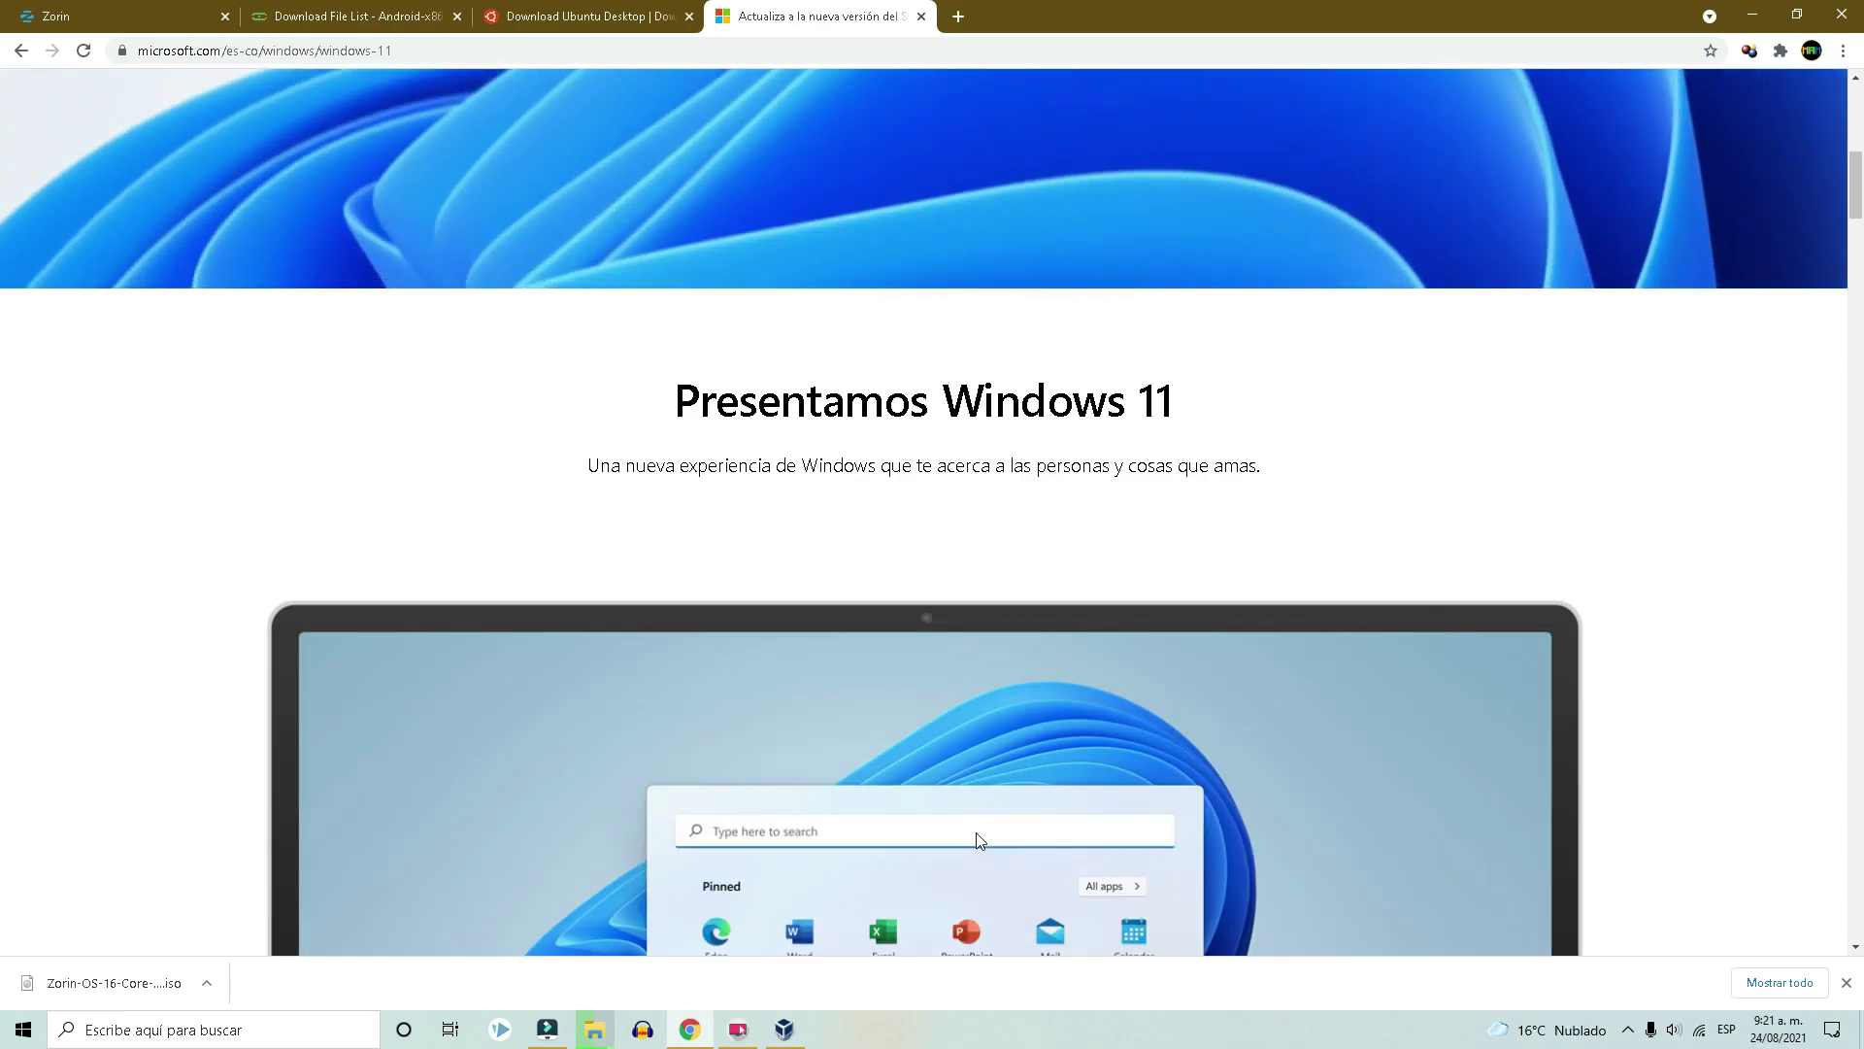
{"action": "scroll", "coordinate": [981, 841], "scroll_direction": "down", "scroll_amount": 3}
{"action": "scroll", "coordinate": [752, 740], "scroll_direction": "down", "scroll_amount": 9}
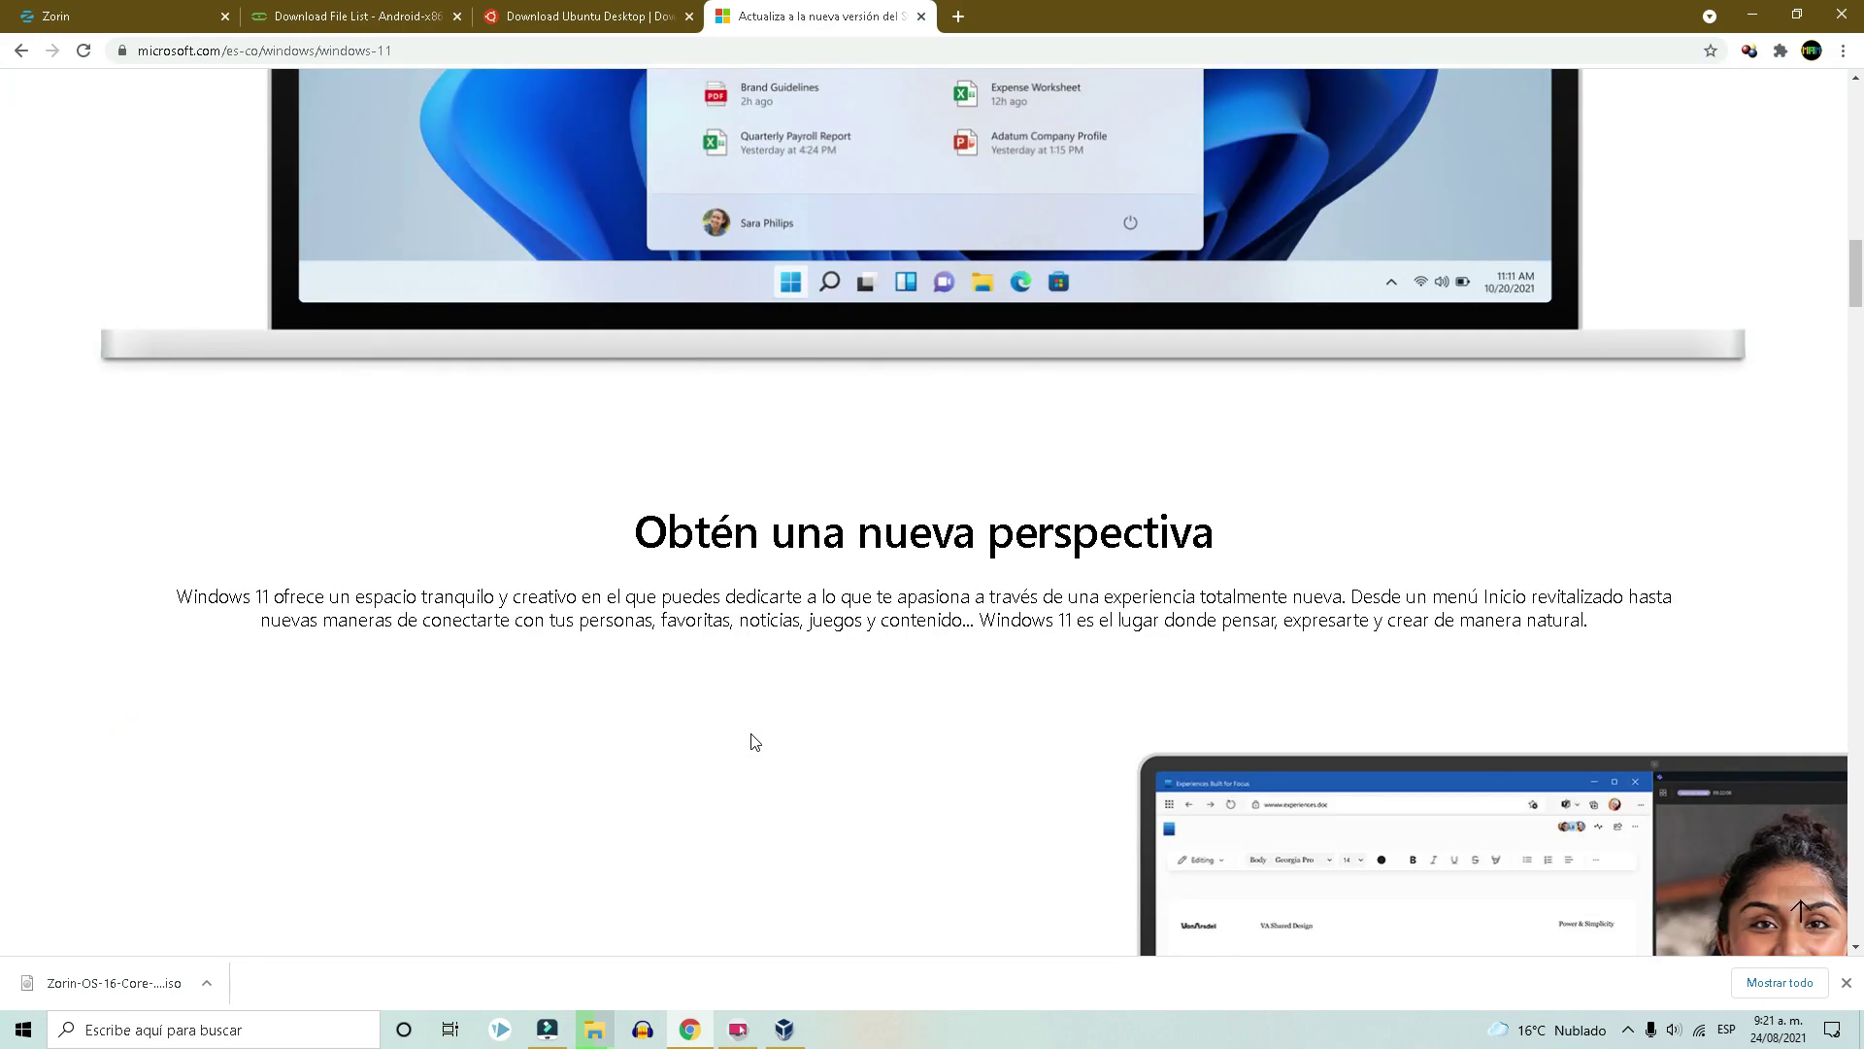
{"action": "scroll", "coordinate": [756, 741], "scroll_direction": "up", "scroll_amount": 3}
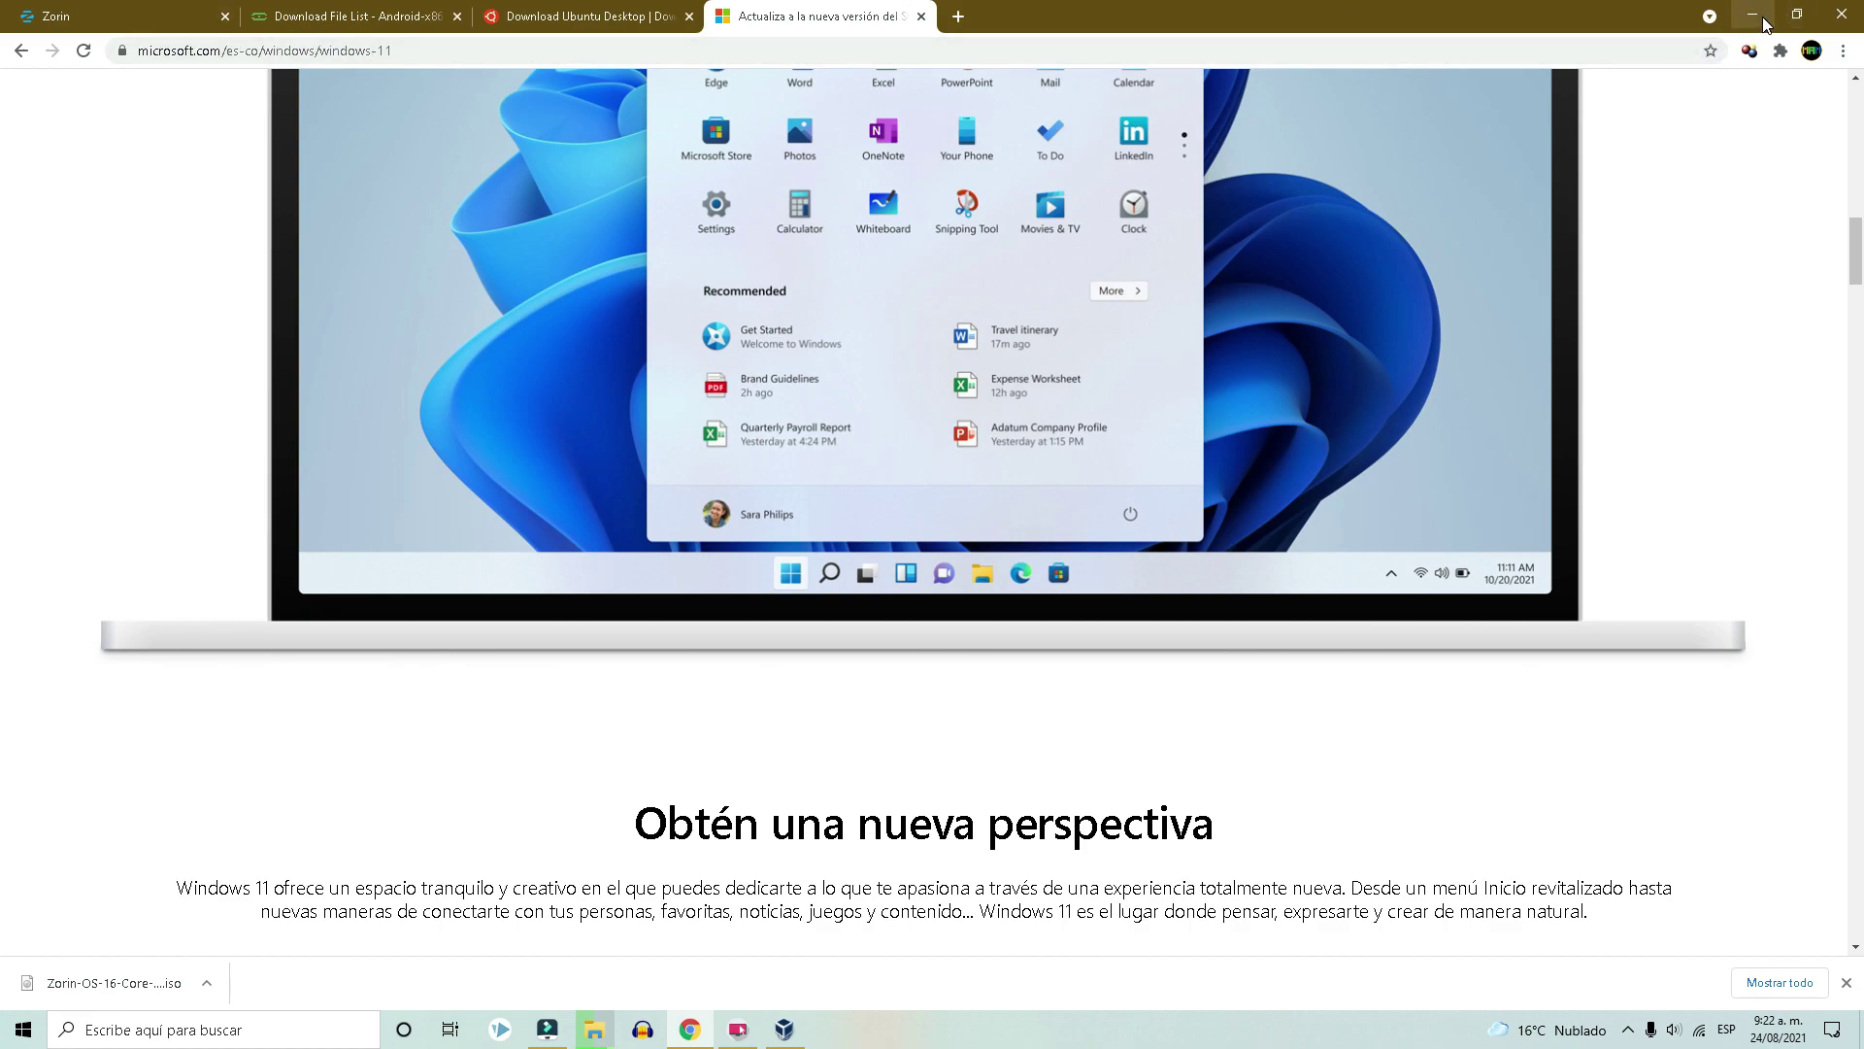
Minimize Chrome, then select and deselect the four downloaded disc images on the desktop.
{"action": "left_click", "coordinate": [1754, 16]}
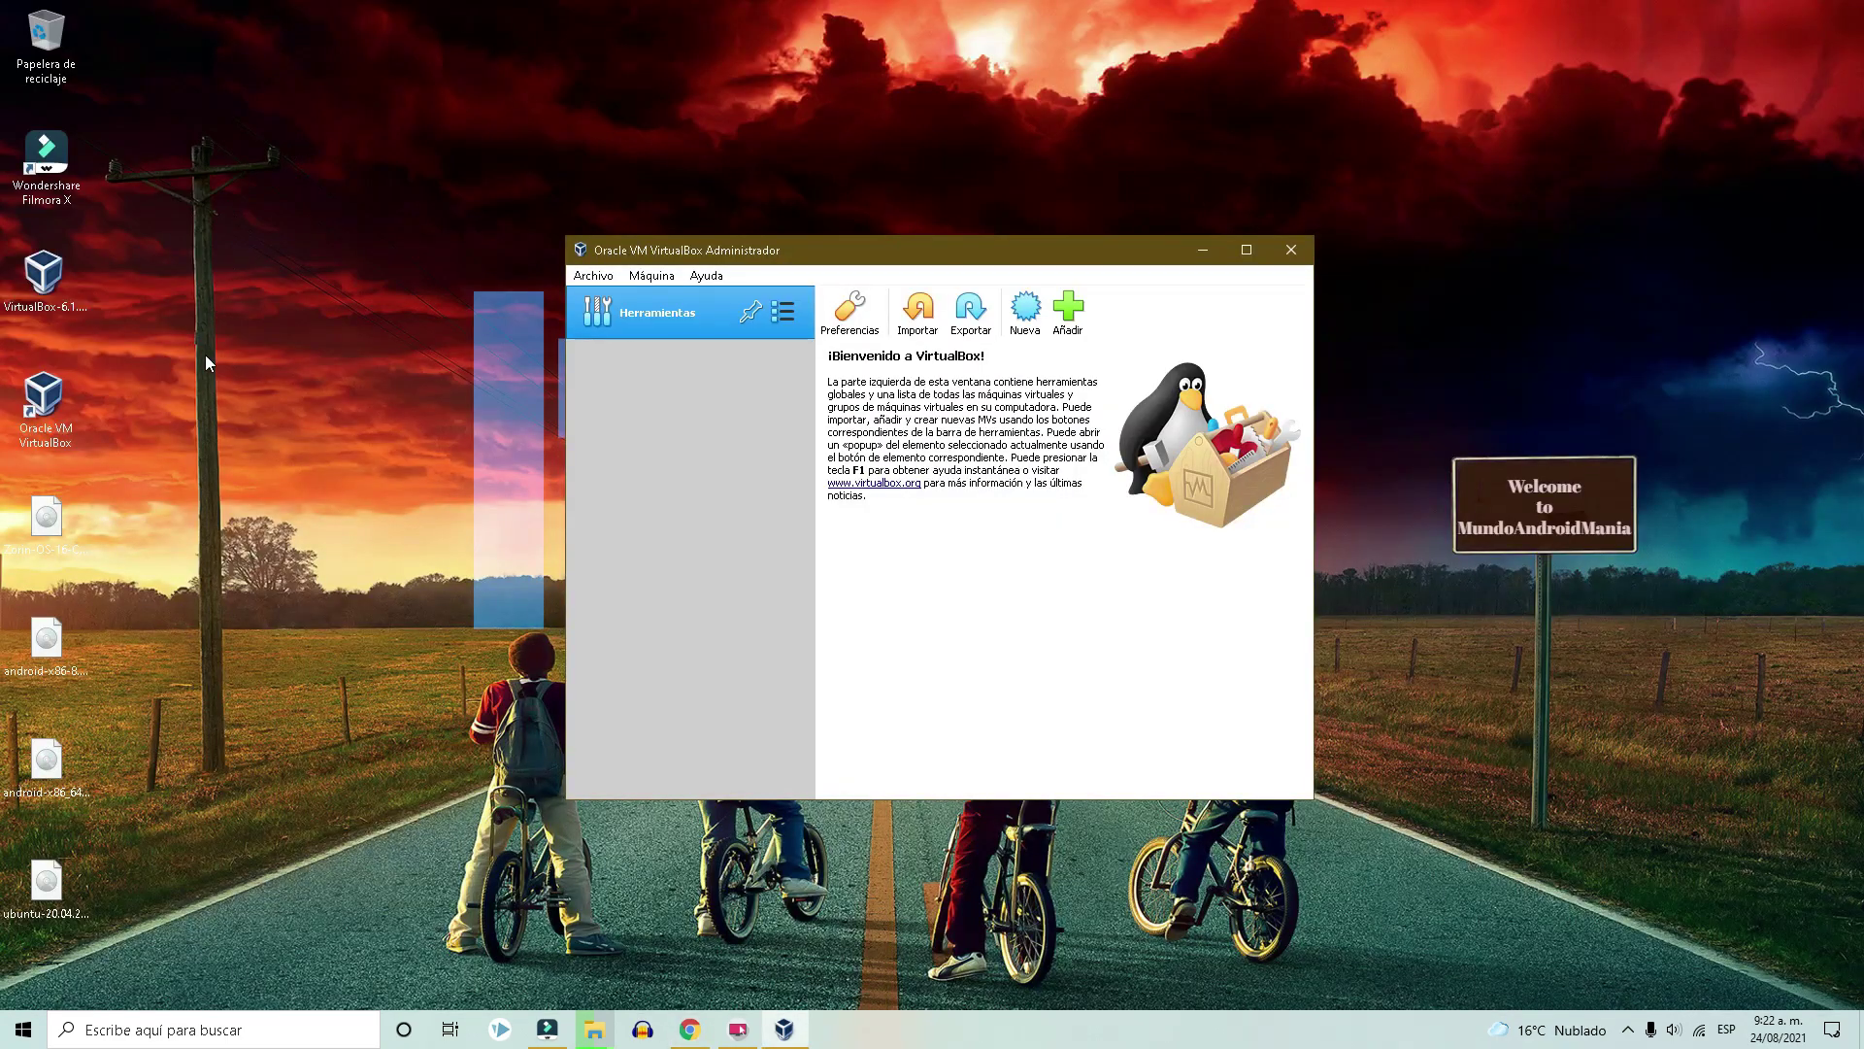
{"action": "left_click_drag", "start_coordinate": [163, 539], "coordinate": [29, 927]}
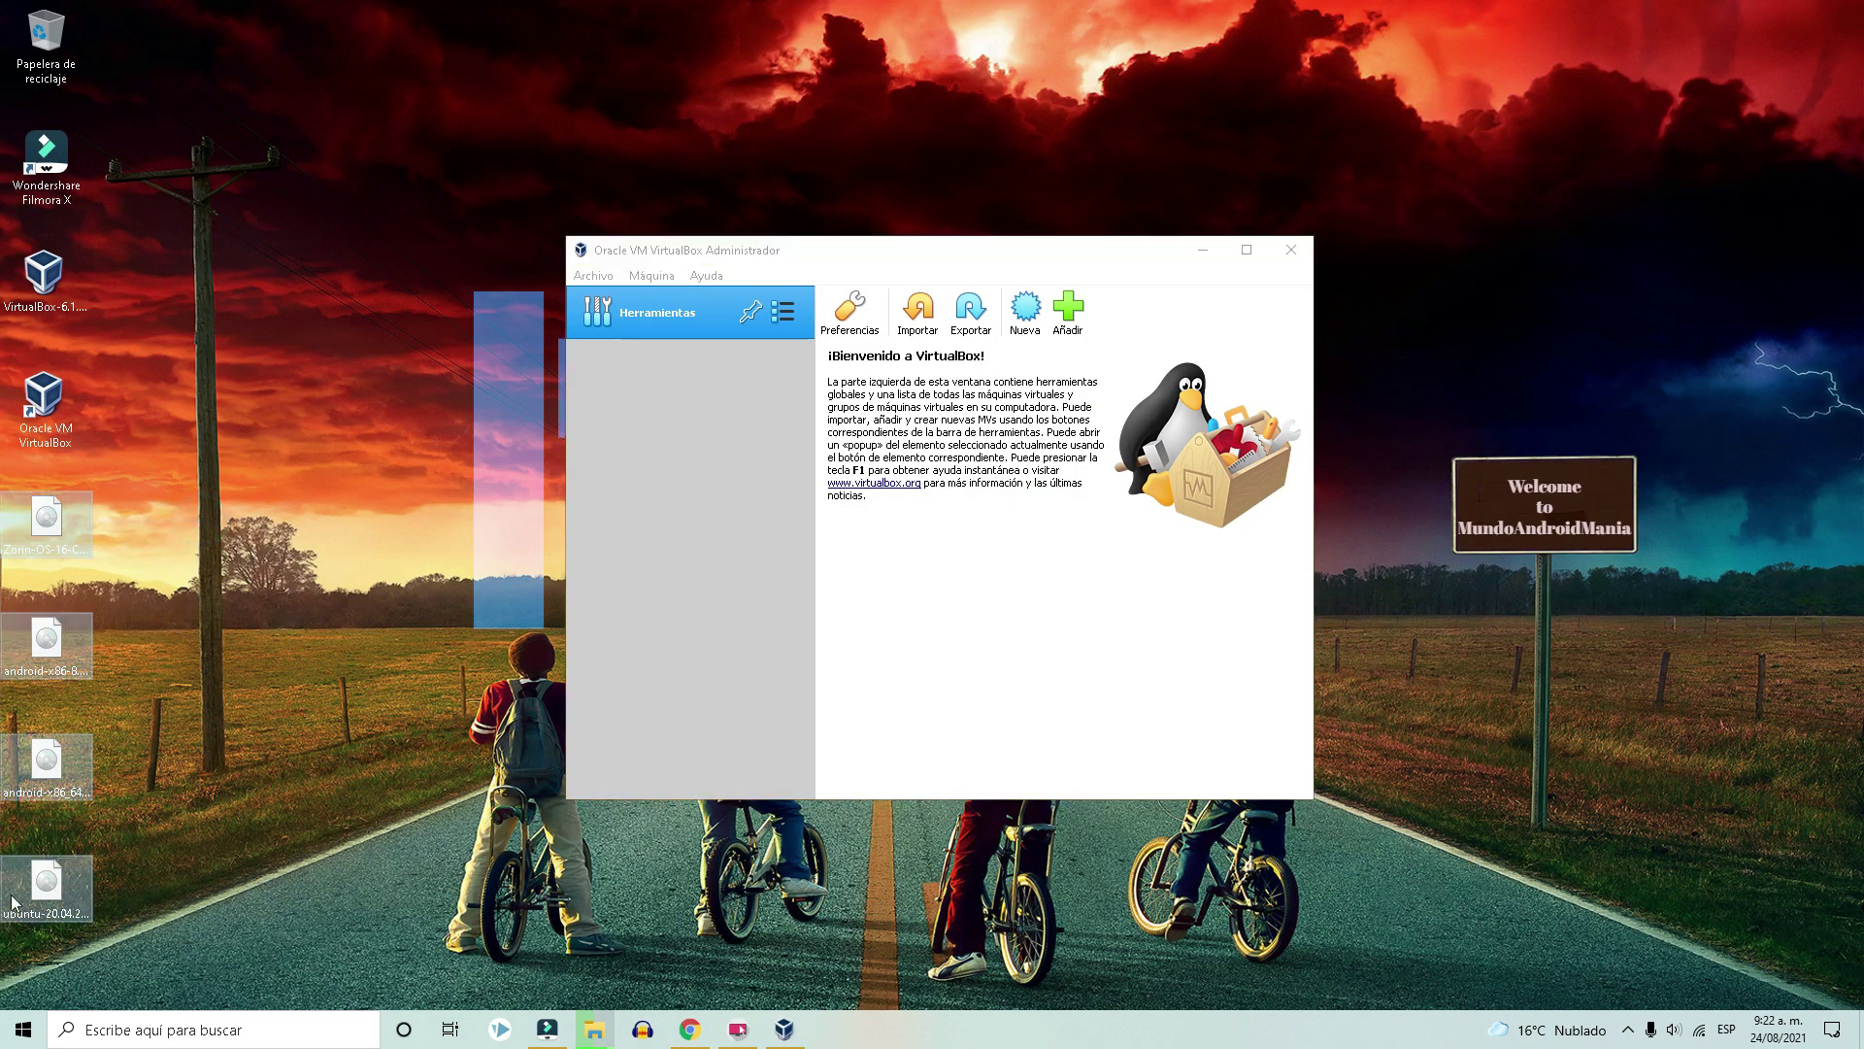
{"action": "left_click", "coordinate": [347, 629]}
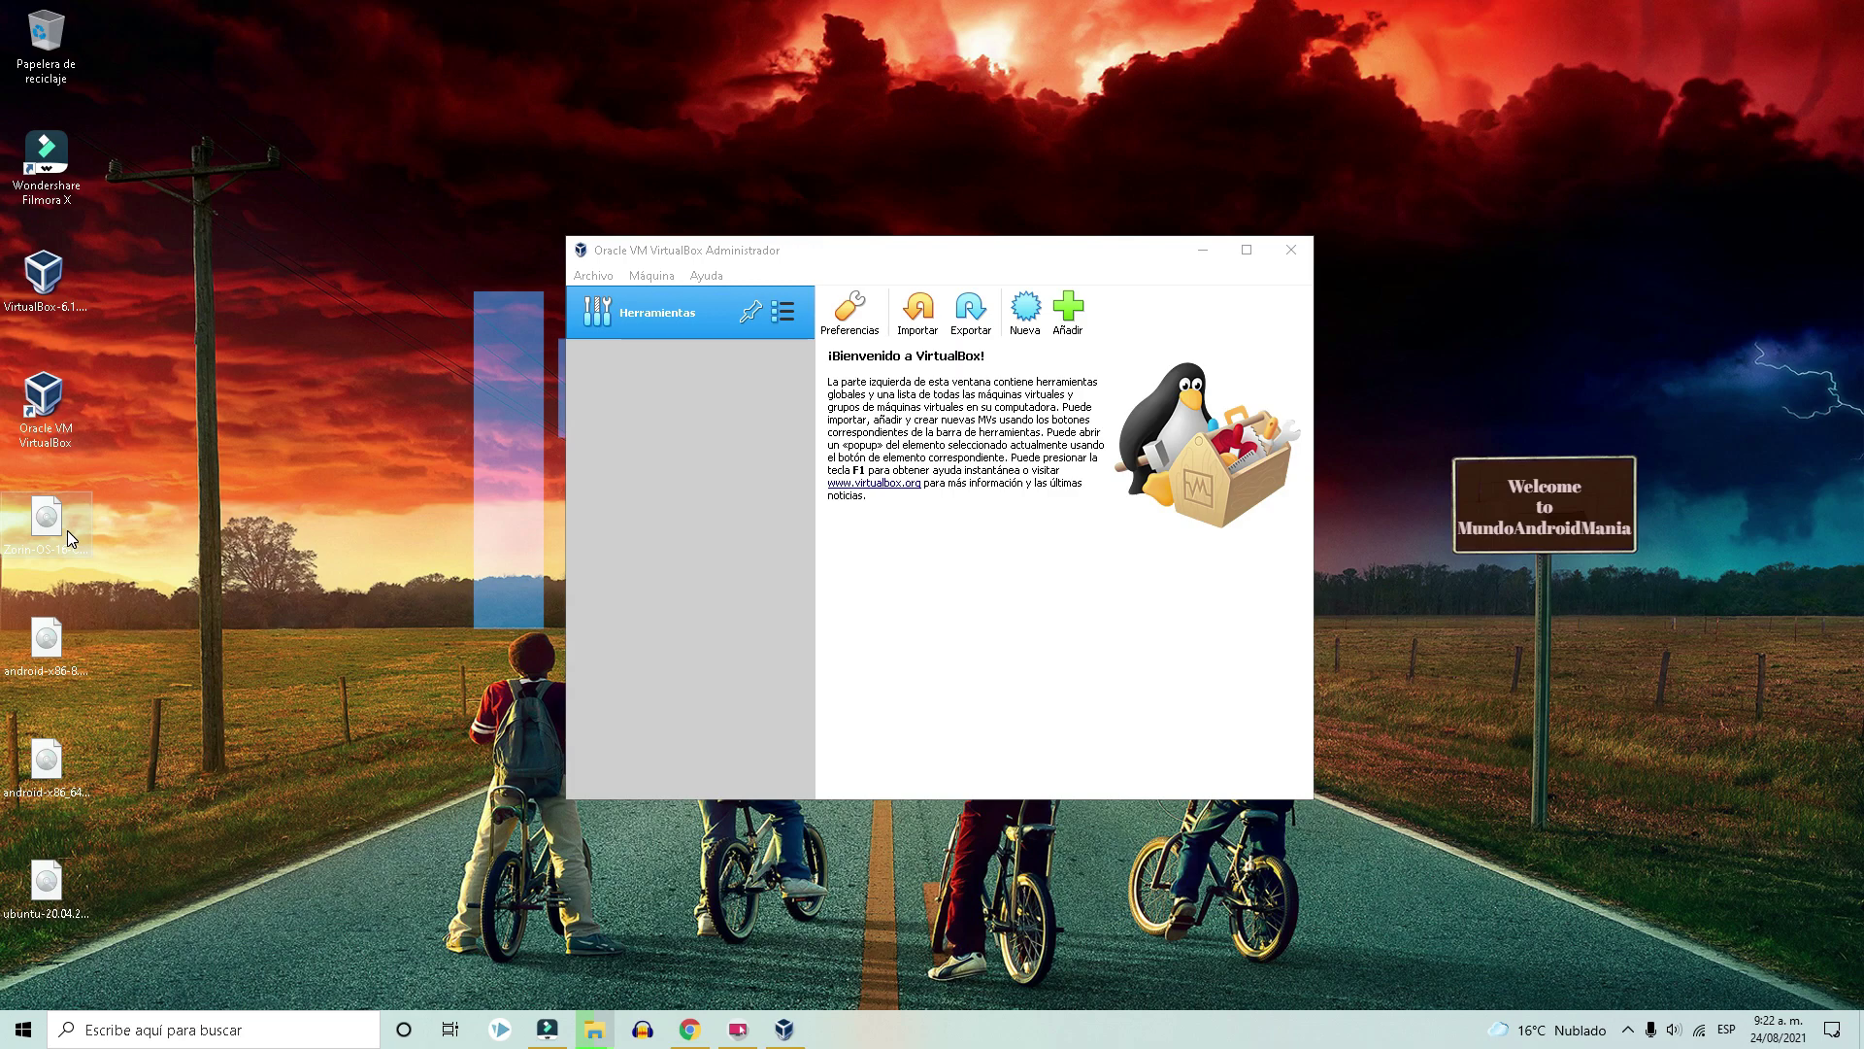
Create a new VM named 'Zorin Linux', type Linux, version Oracle (64-bit).
{"action": "left_click", "coordinate": [1024, 307]}
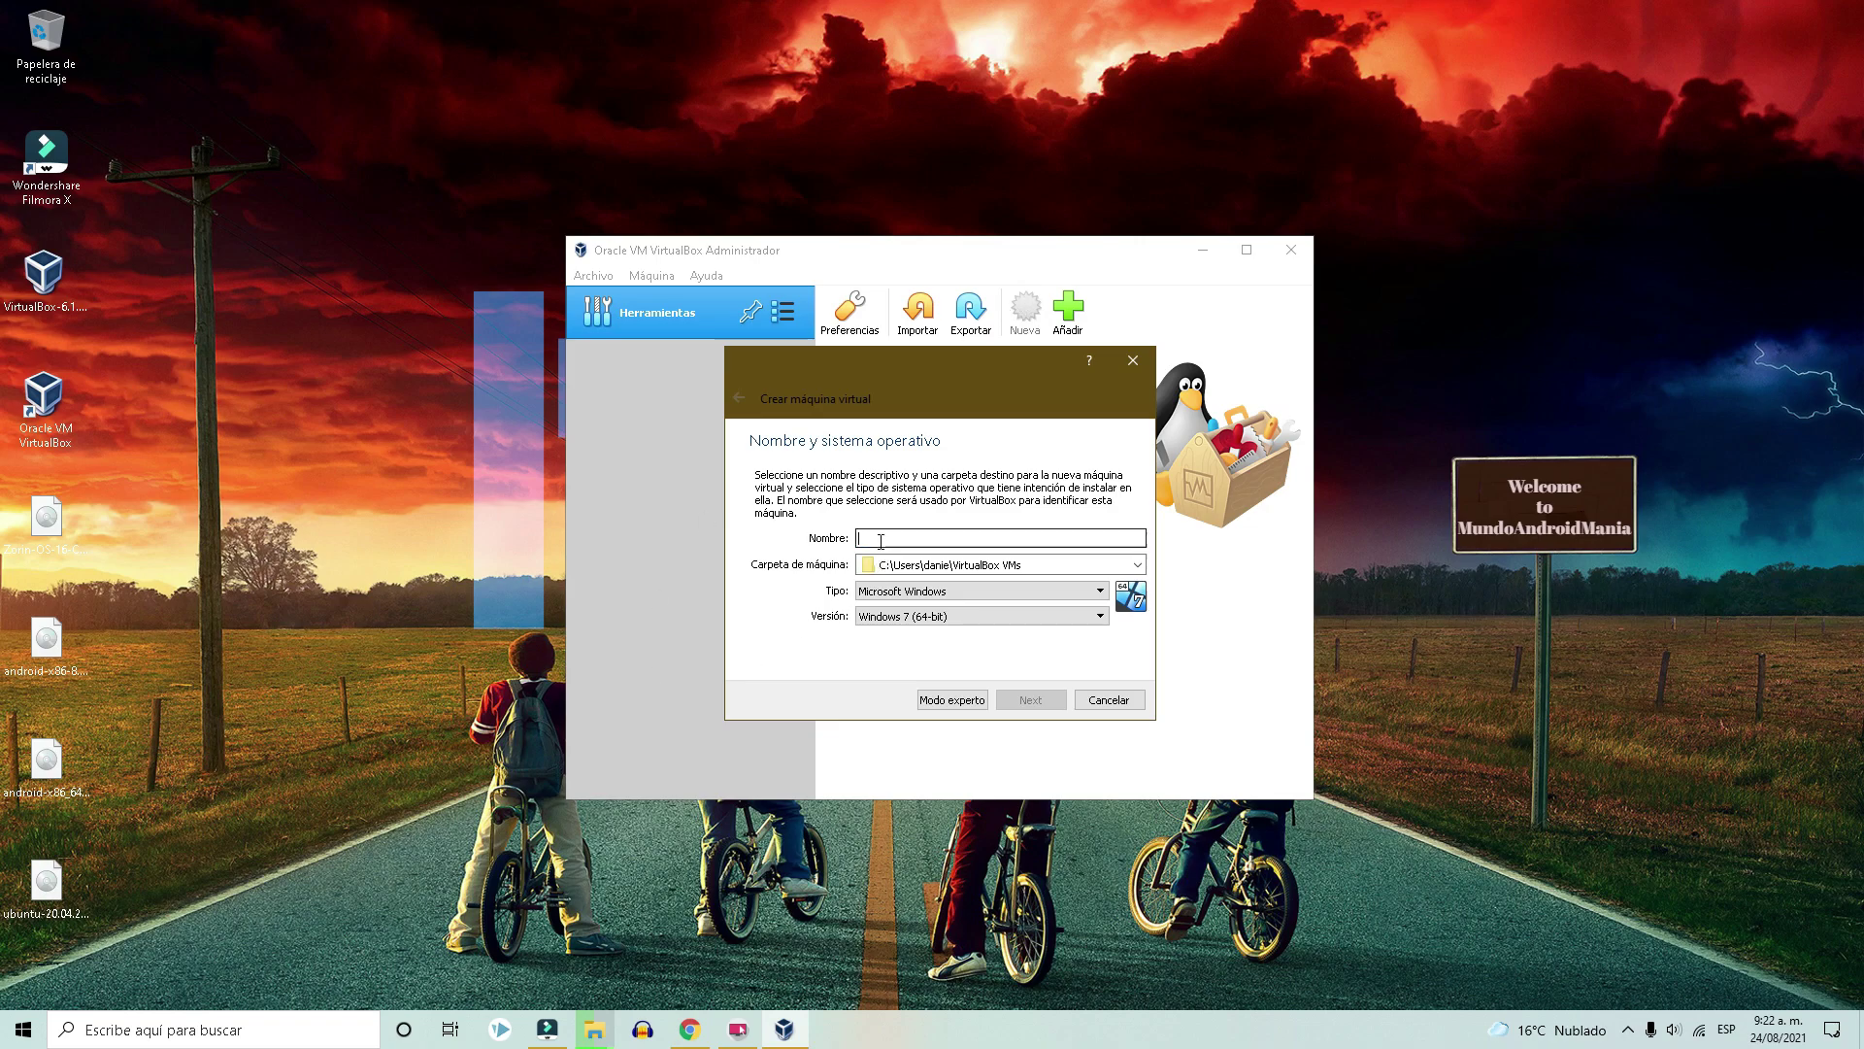
{"action": "type", "text": "Zorin Linux"}
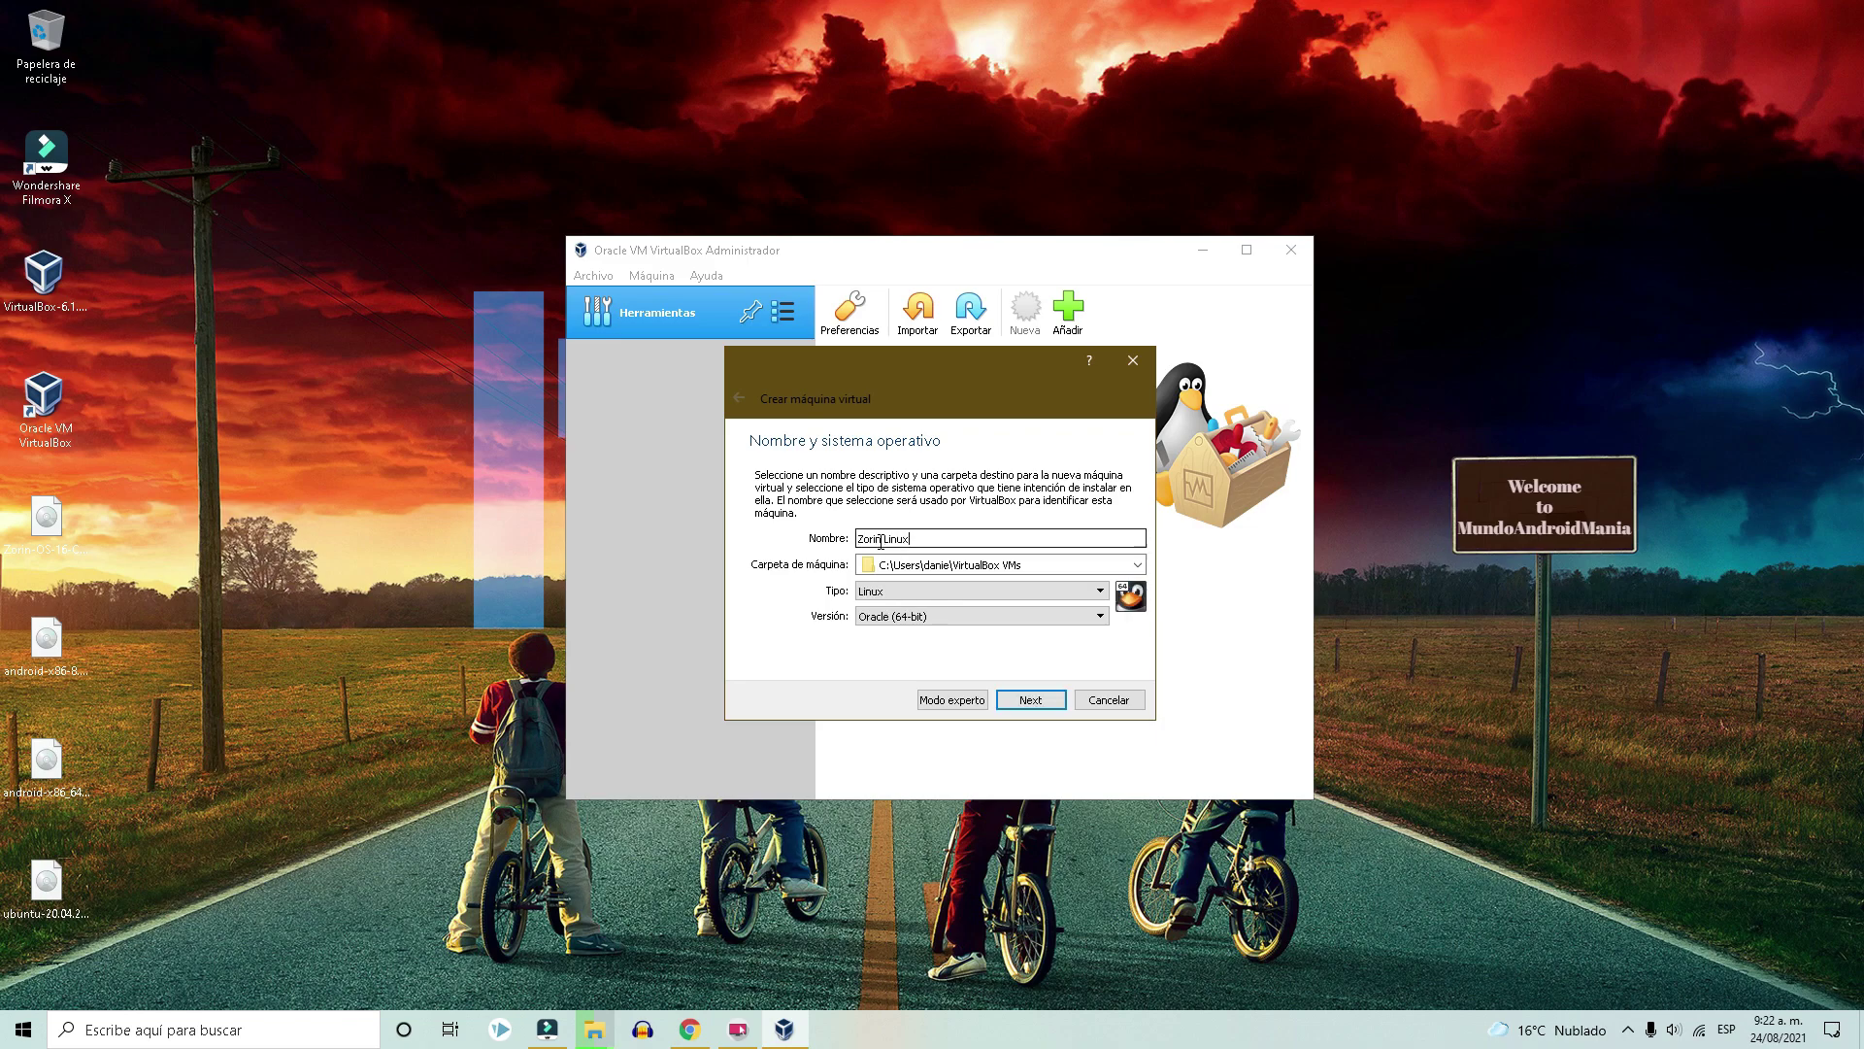
{"action": "left_click", "coordinate": [887, 590]}
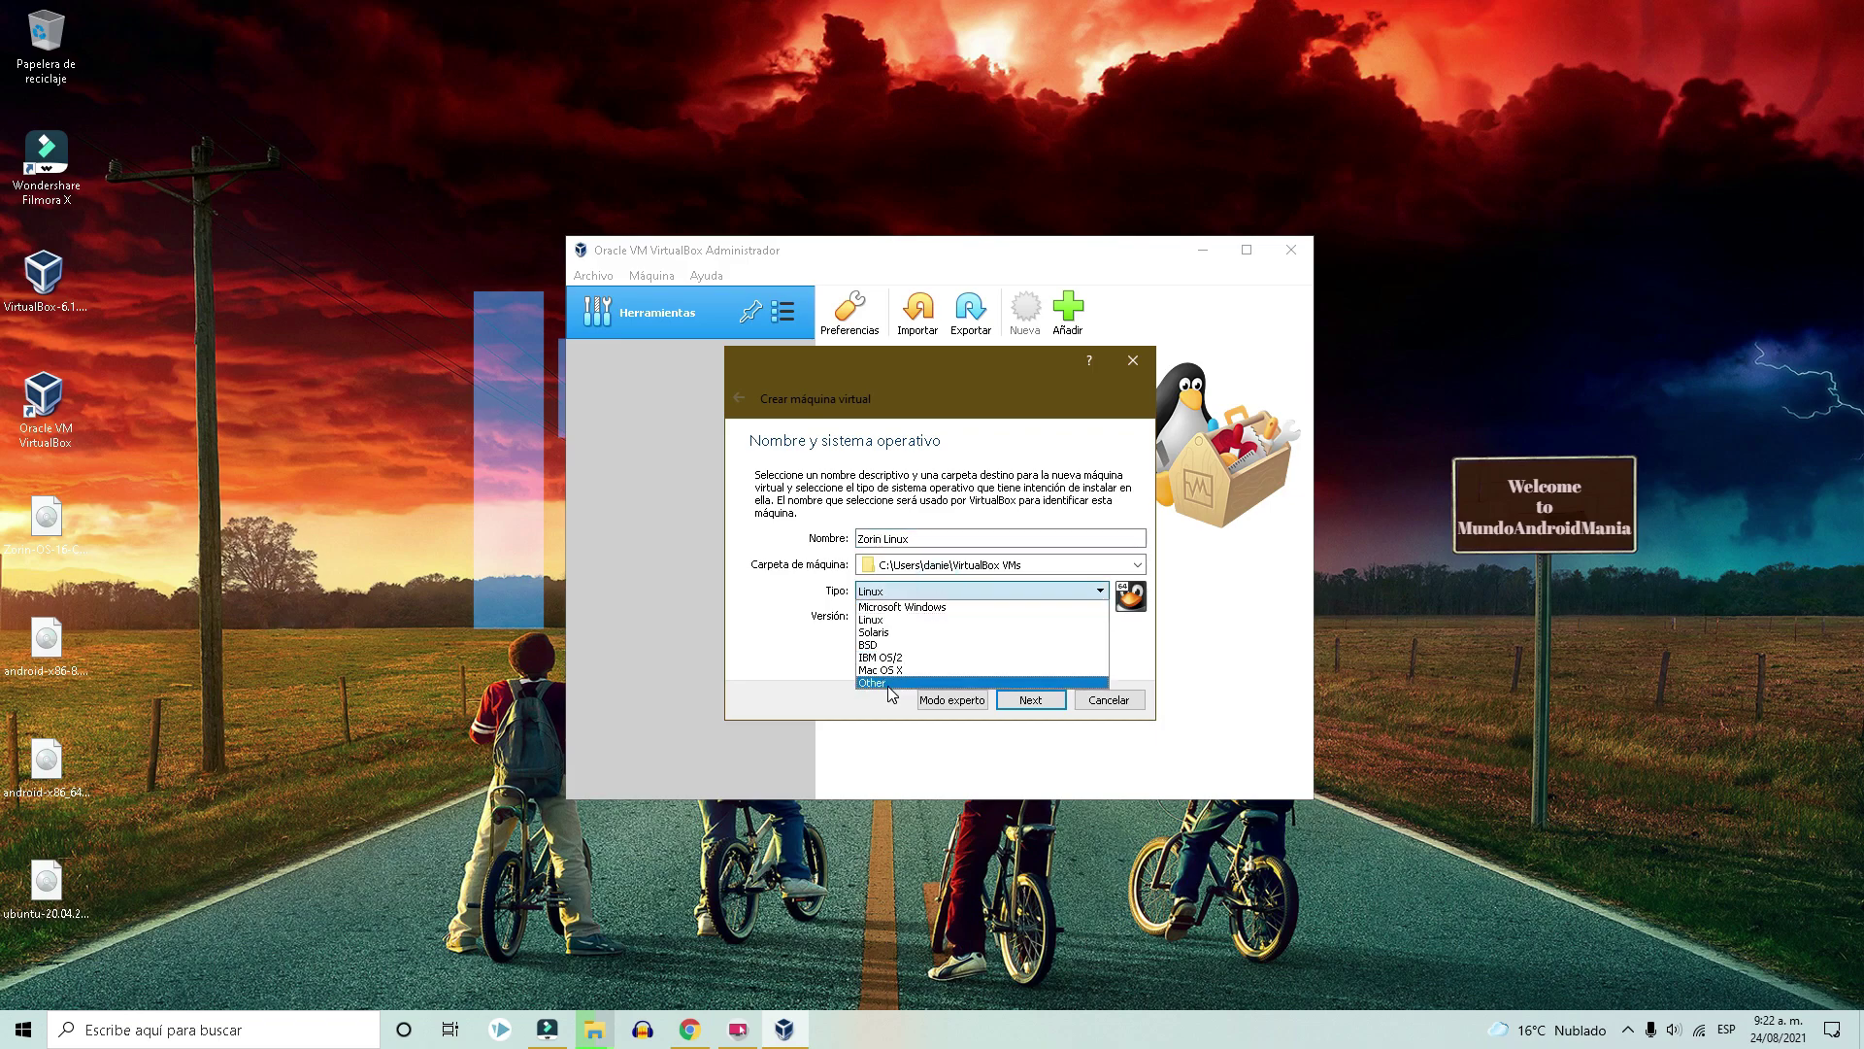
{"action": "left_click", "coordinate": [876, 620]}
{"action": "left_click", "coordinate": [895, 617]}
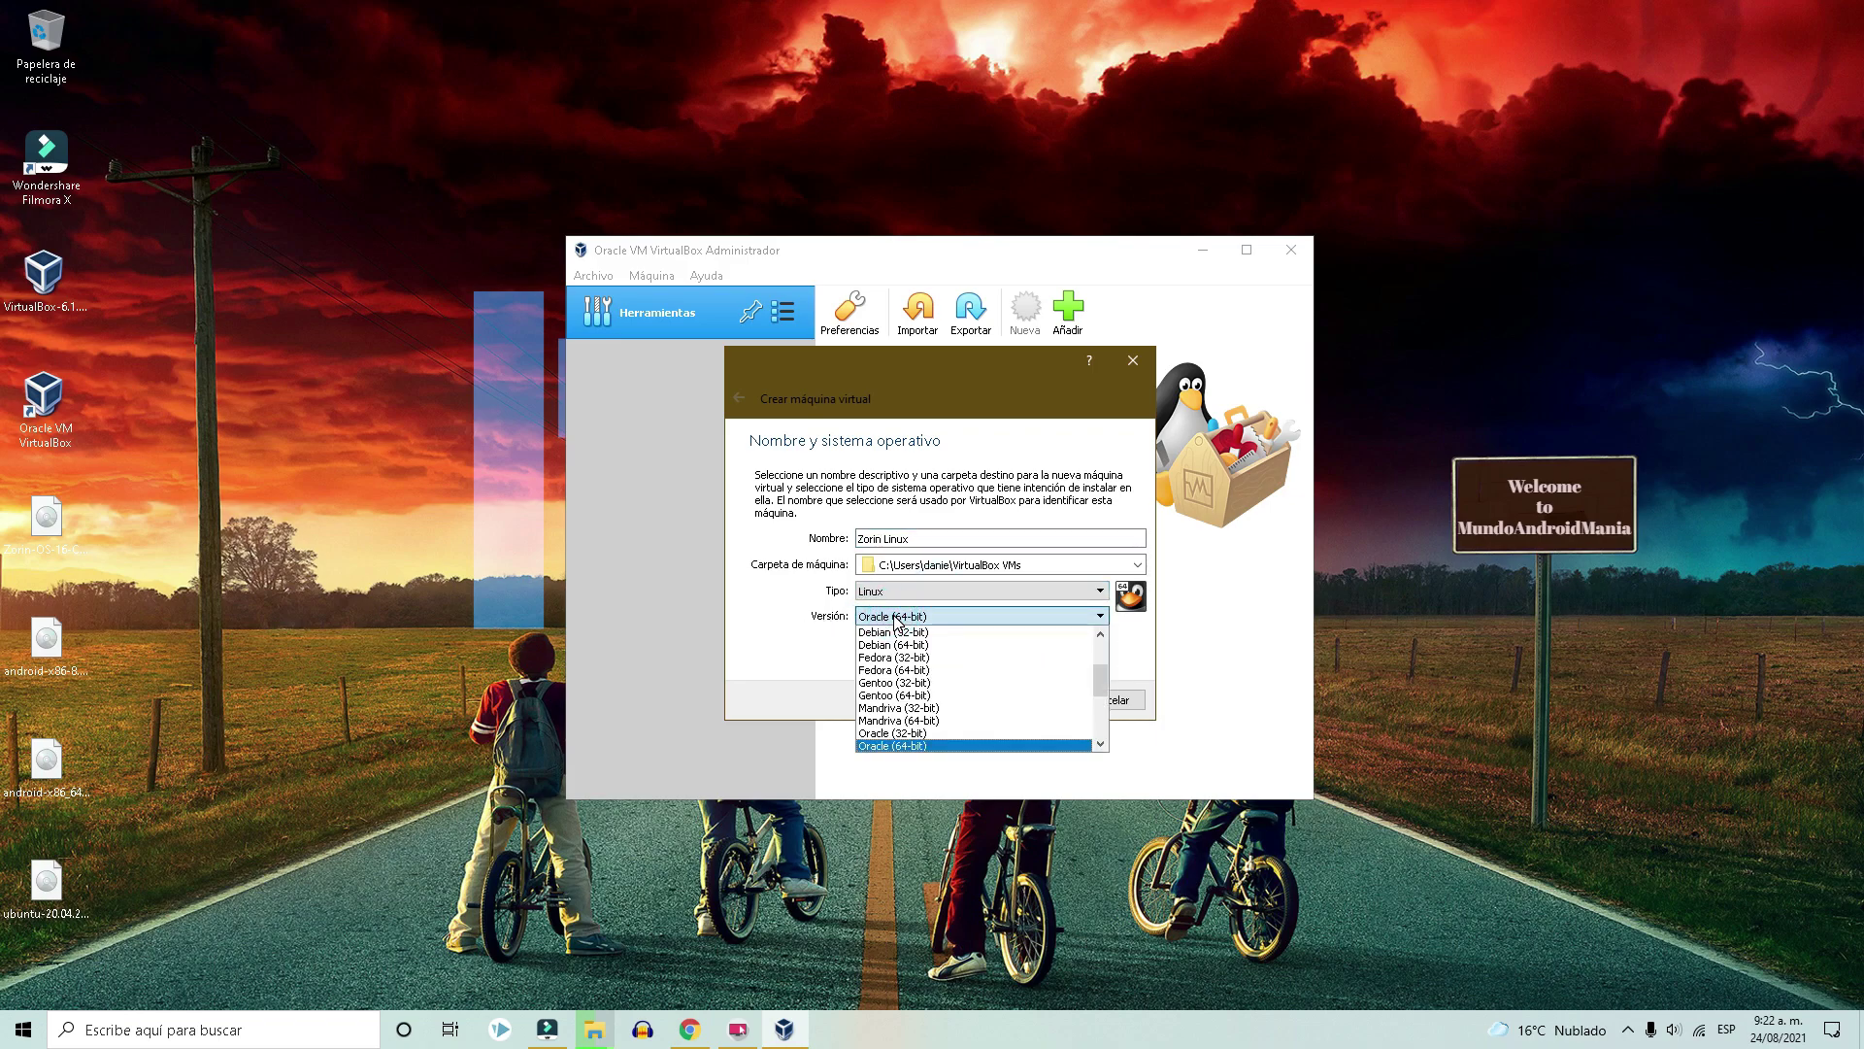
{"action": "left_click", "coordinate": [893, 617]}
{"action": "left_click", "coordinate": [1022, 704]}
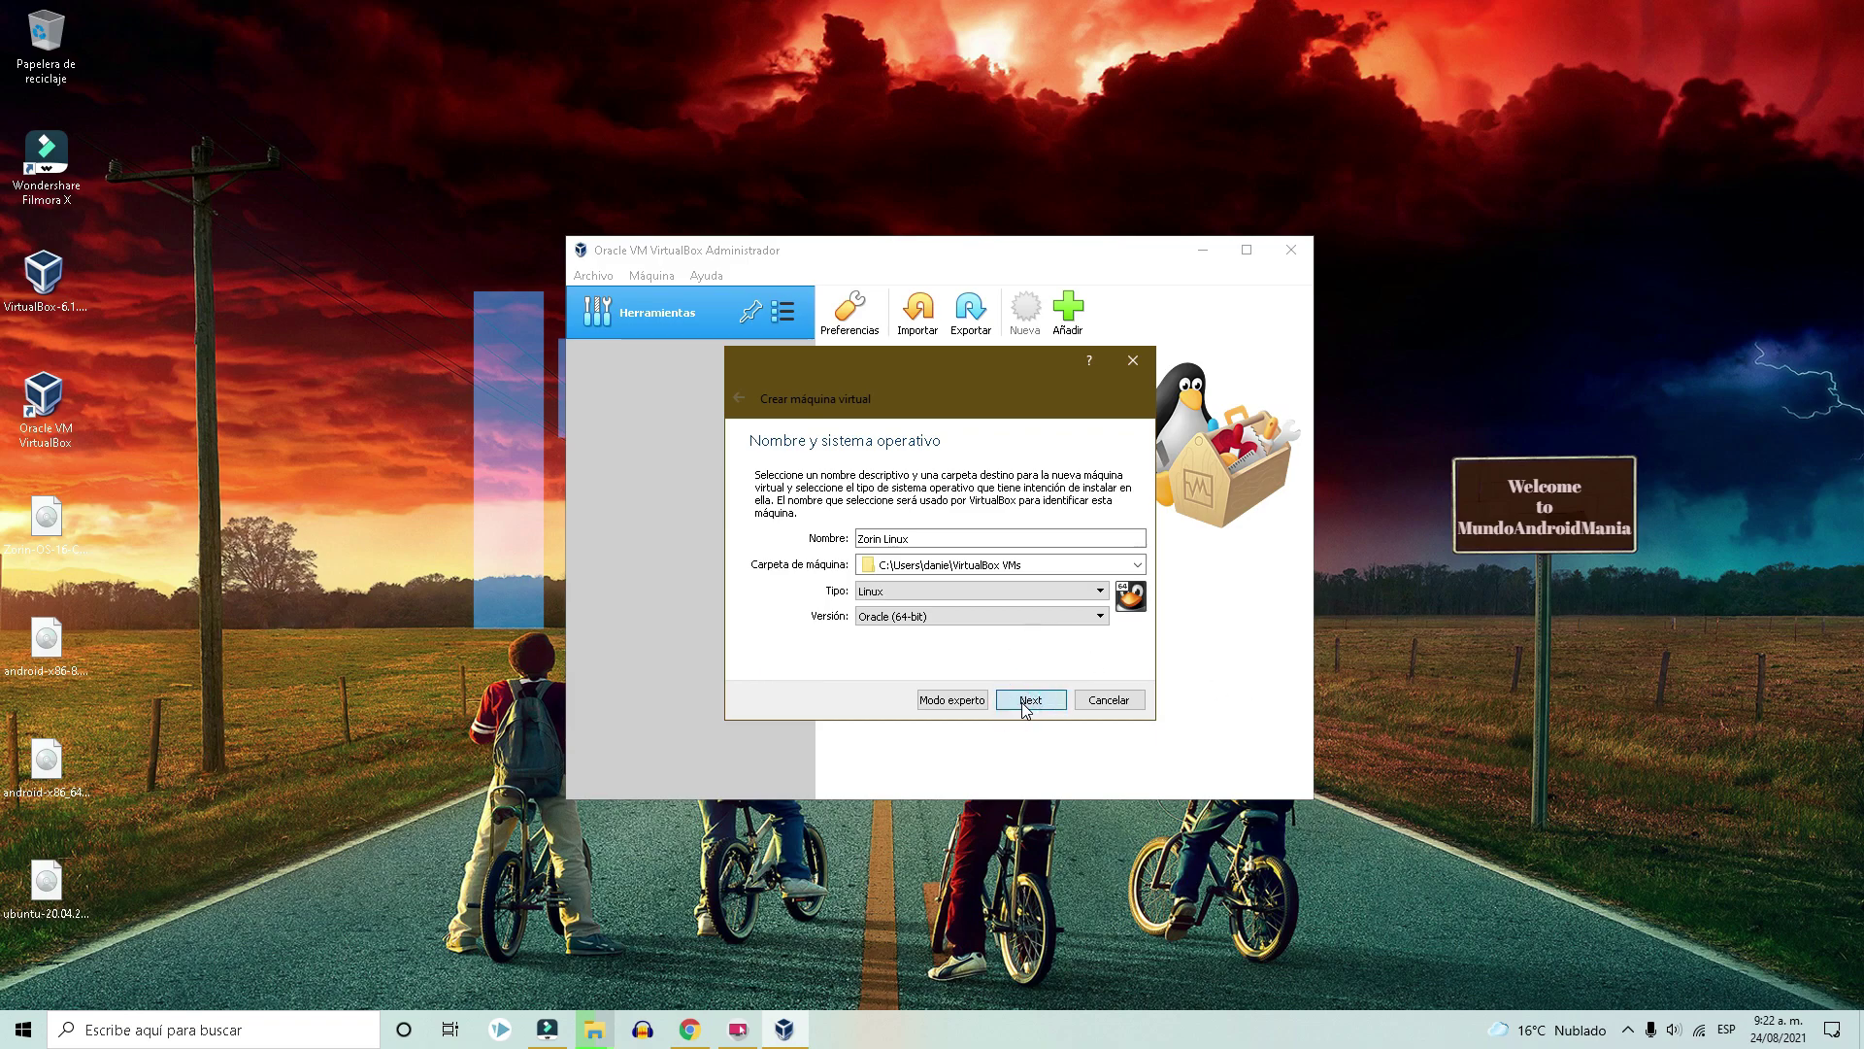
{"action": "left_click", "coordinate": [1023, 704]}
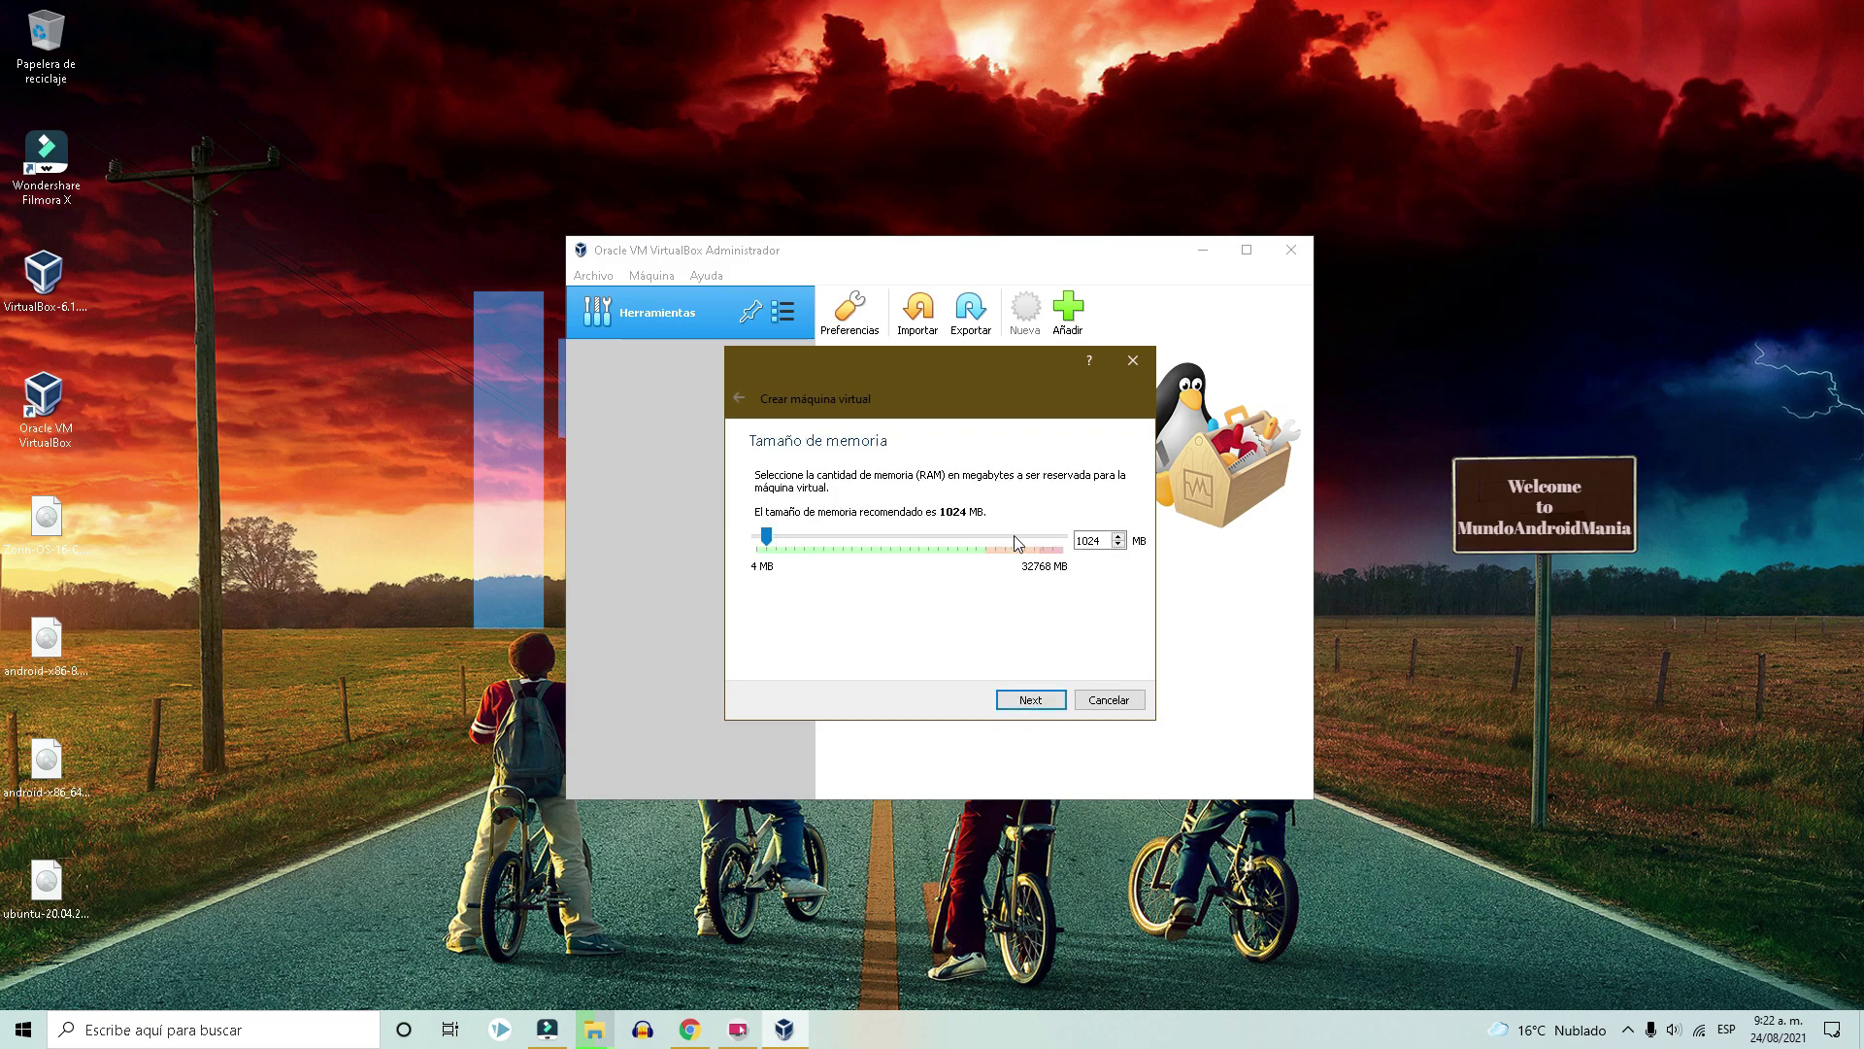
Raise the Zorin Linux machine's memory from 1024 MB to 3020 MB.
{"action": "left_click_drag", "start_coordinate": [770, 544], "coordinate": [789, 546]}
{"action": "left_click", "coordinate": [1025, 702]}
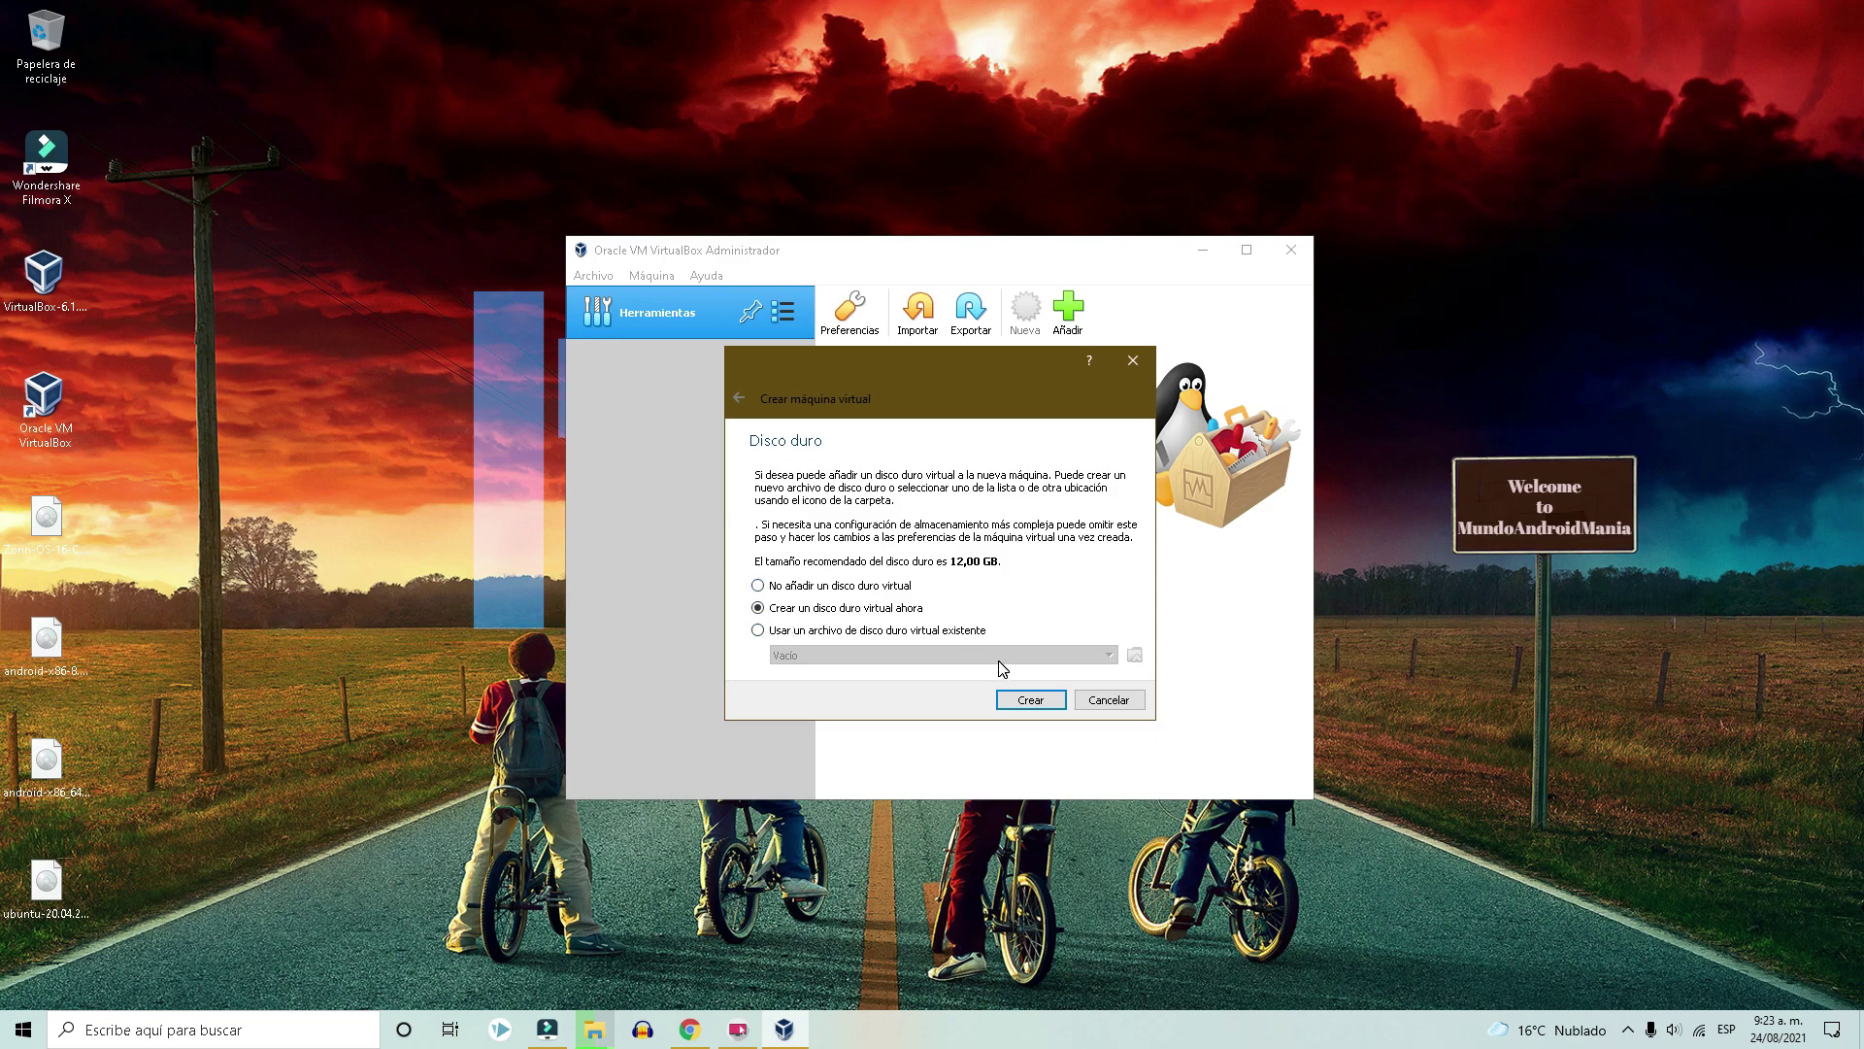
Set up a new dynamically allocated 12,00 GB VDI disk and browse for its file location.
{"action": "left_click", "coordinate": [1028, 700]}
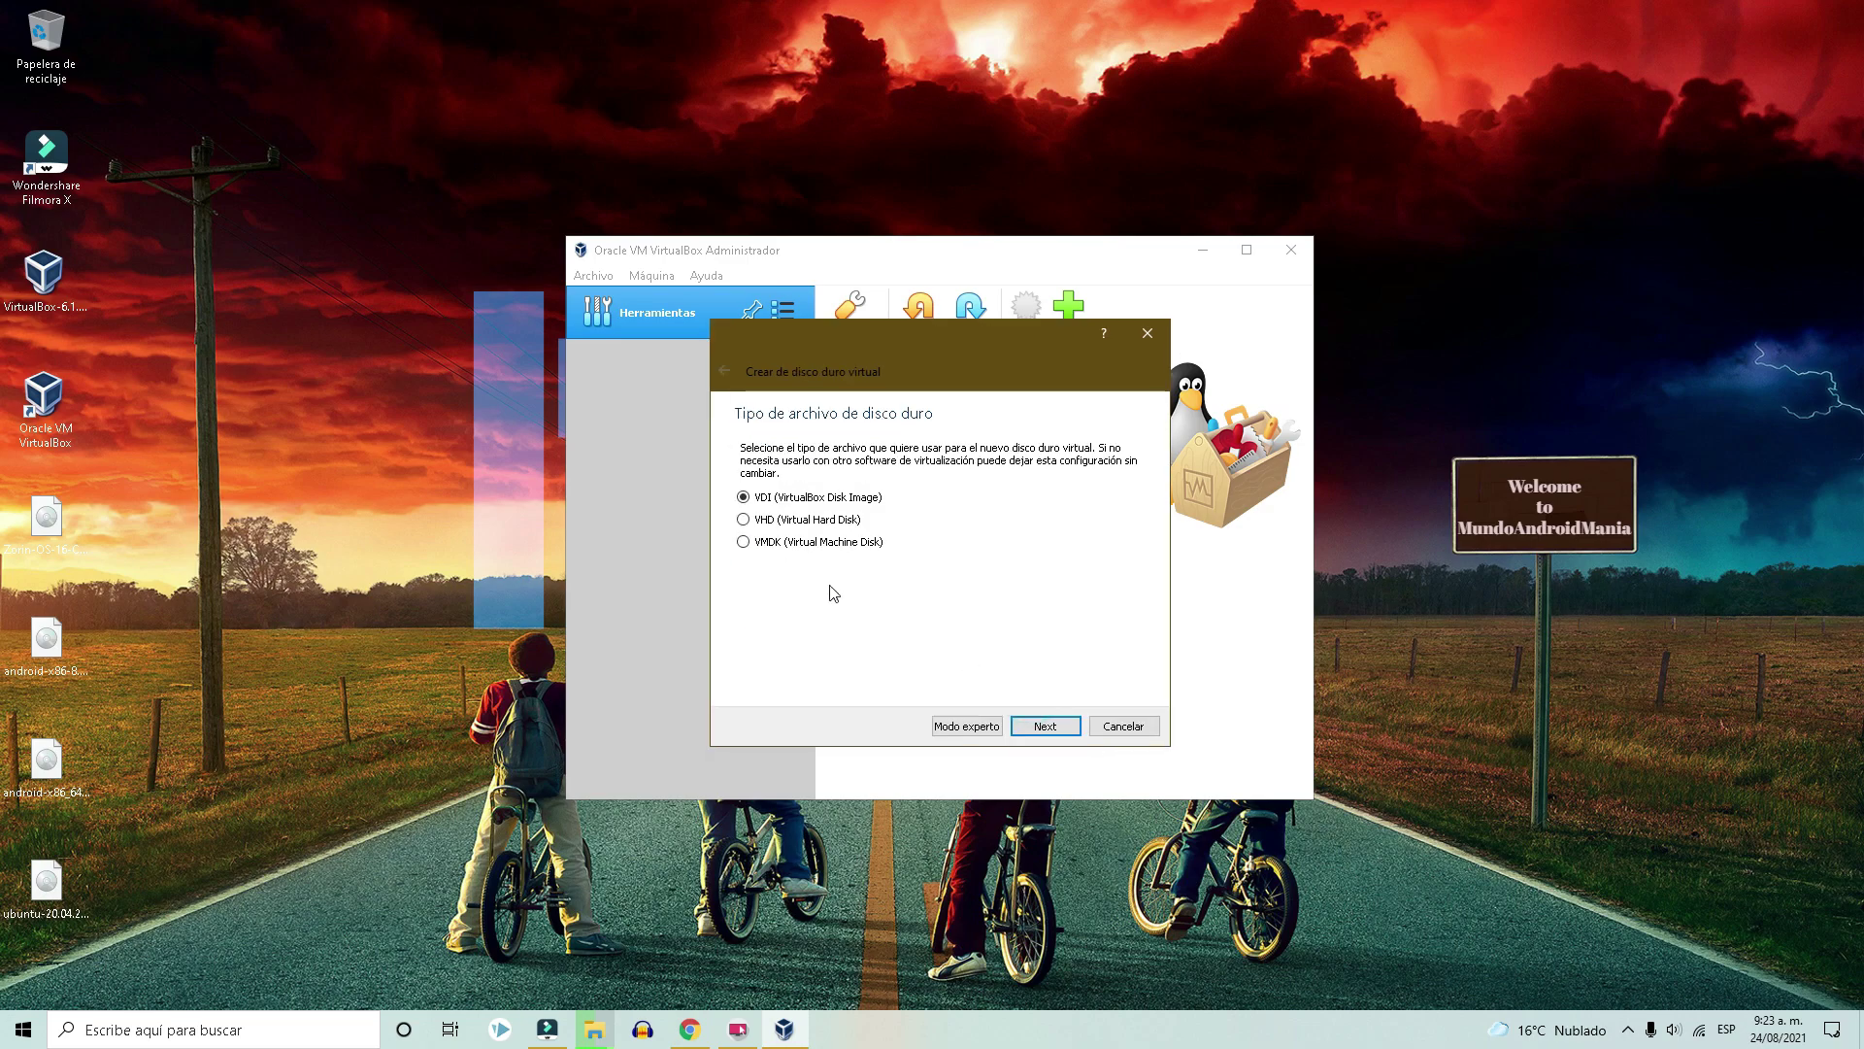
{"action": "left_click", "coordinate": [1045, 725]}
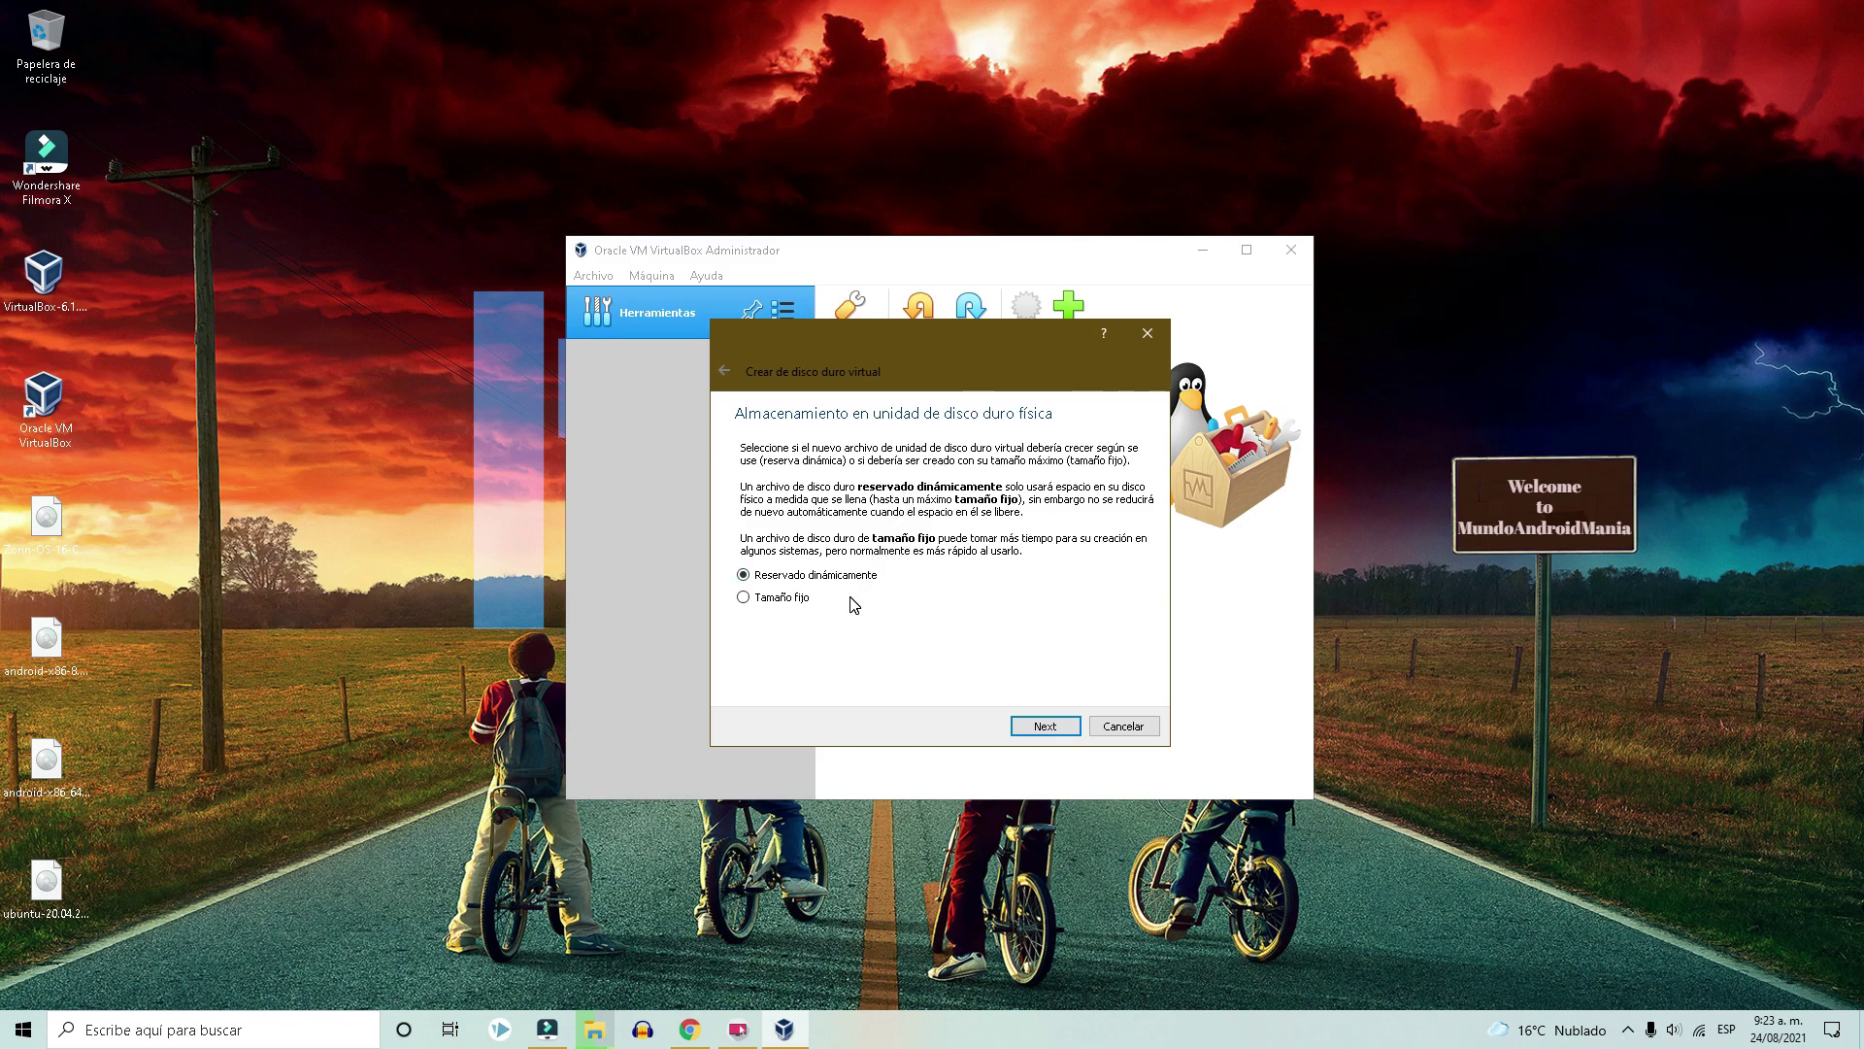
{"action": "left_click", "coordinate": [1044, 730]}
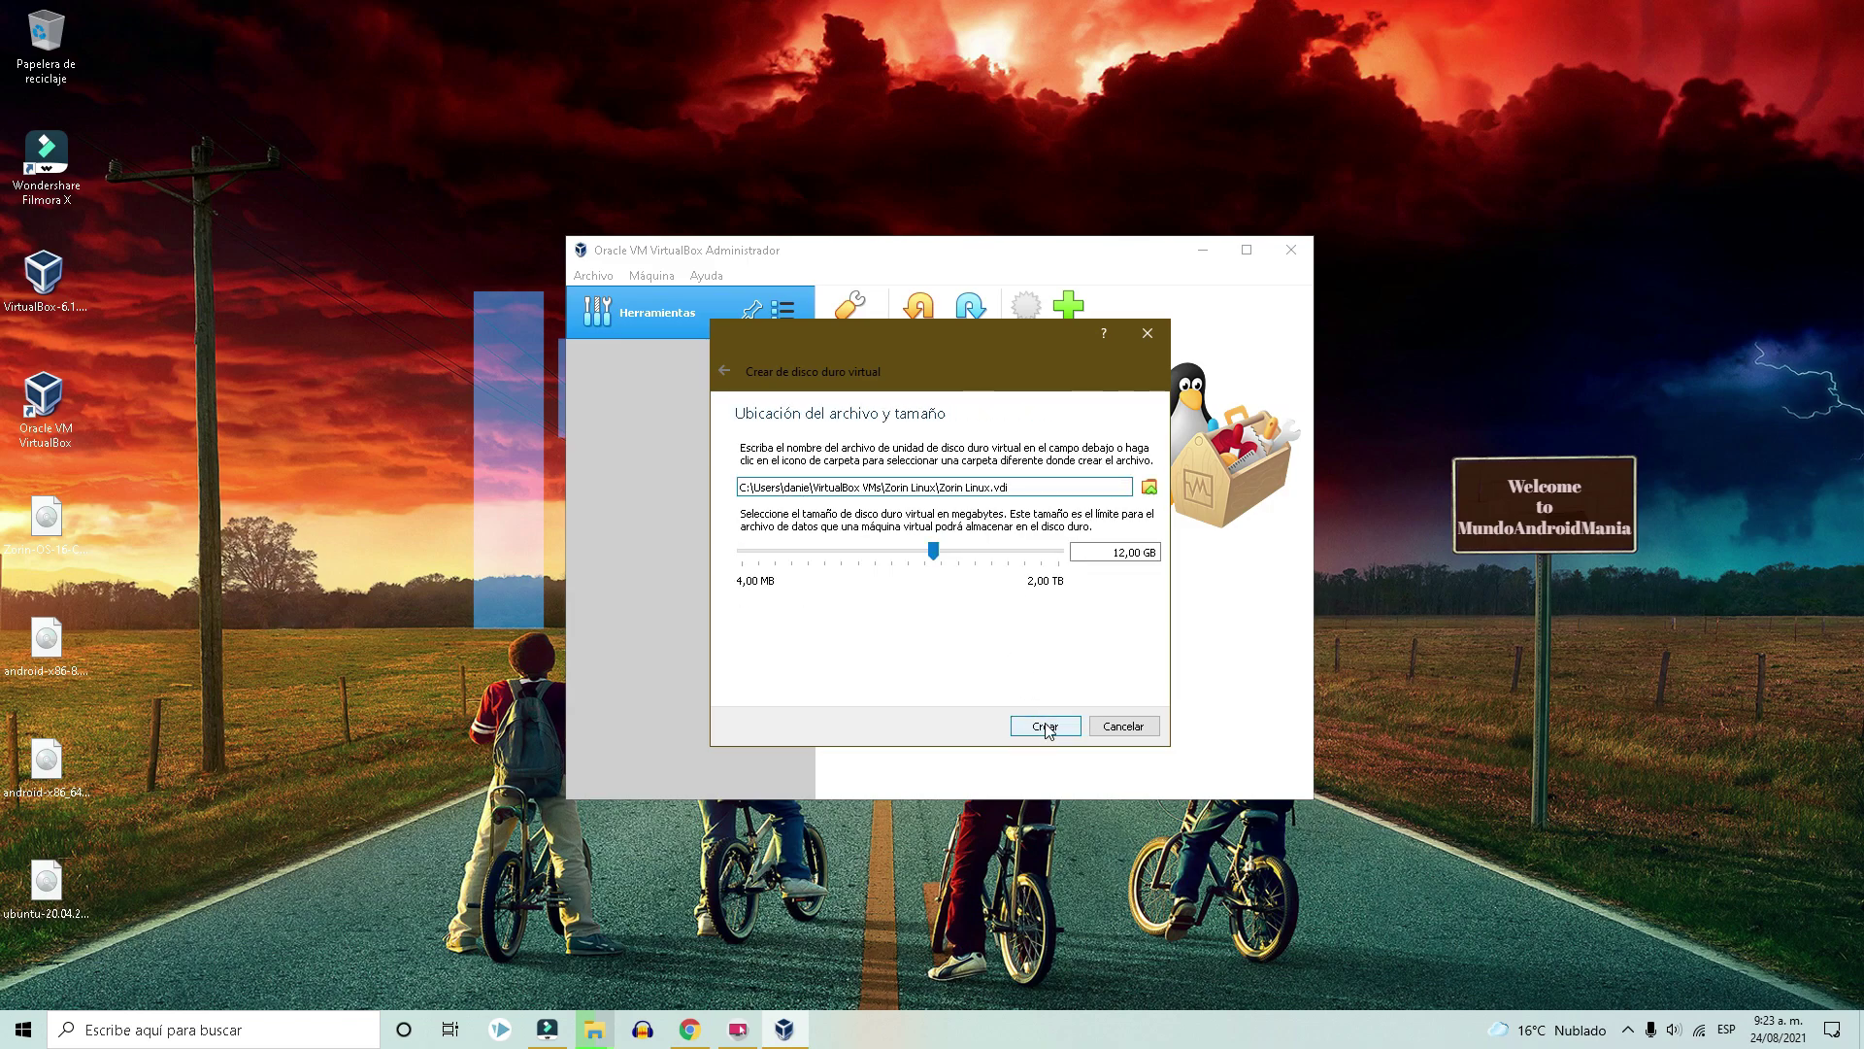
{"action": "left_click", "coordinate": [1068, 487]}
{"action": "left_click", "coordinate": [1150, 487]}
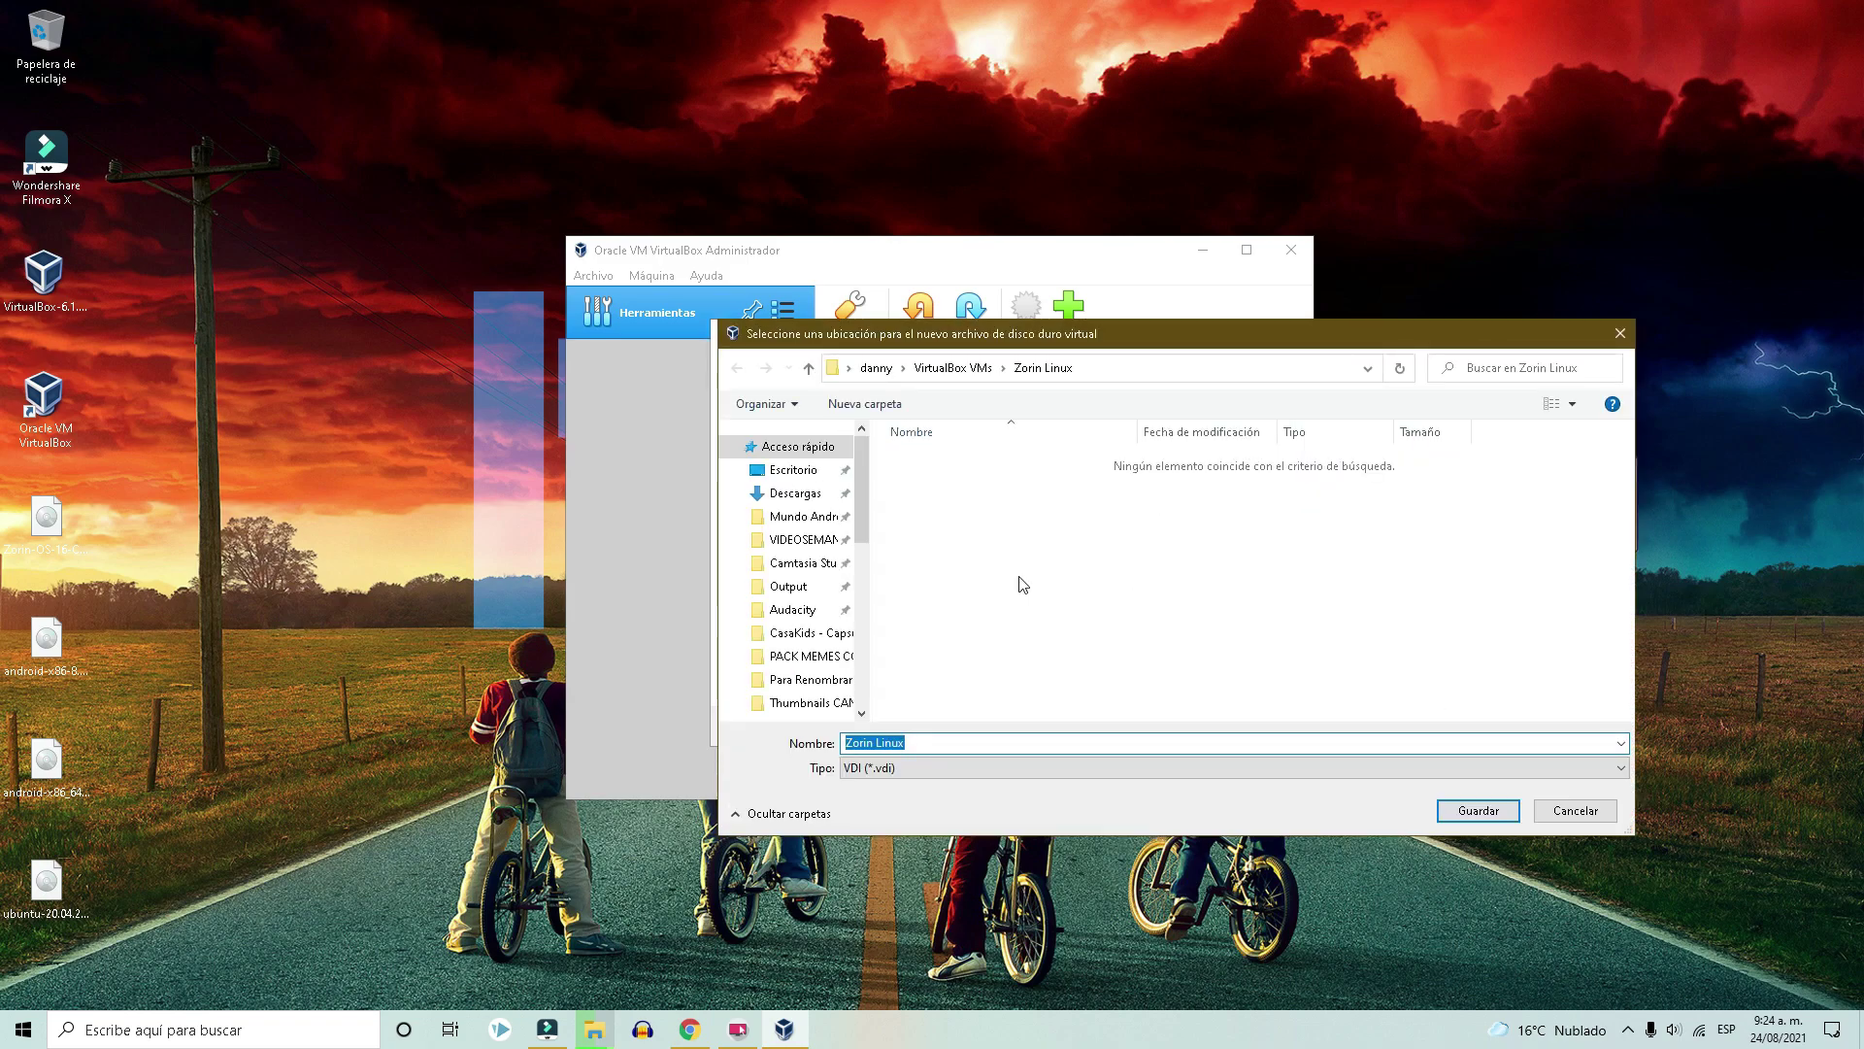
Save the disk in a new 'LINUX Virtualbox' folder on DATOS (F:) and create the machine.
{"action": "left_click_drag", "start_coordinate": [866, 521], "coordinate": [869, 712]}
{"action": "left_click", "coordinate": [808, 593]}
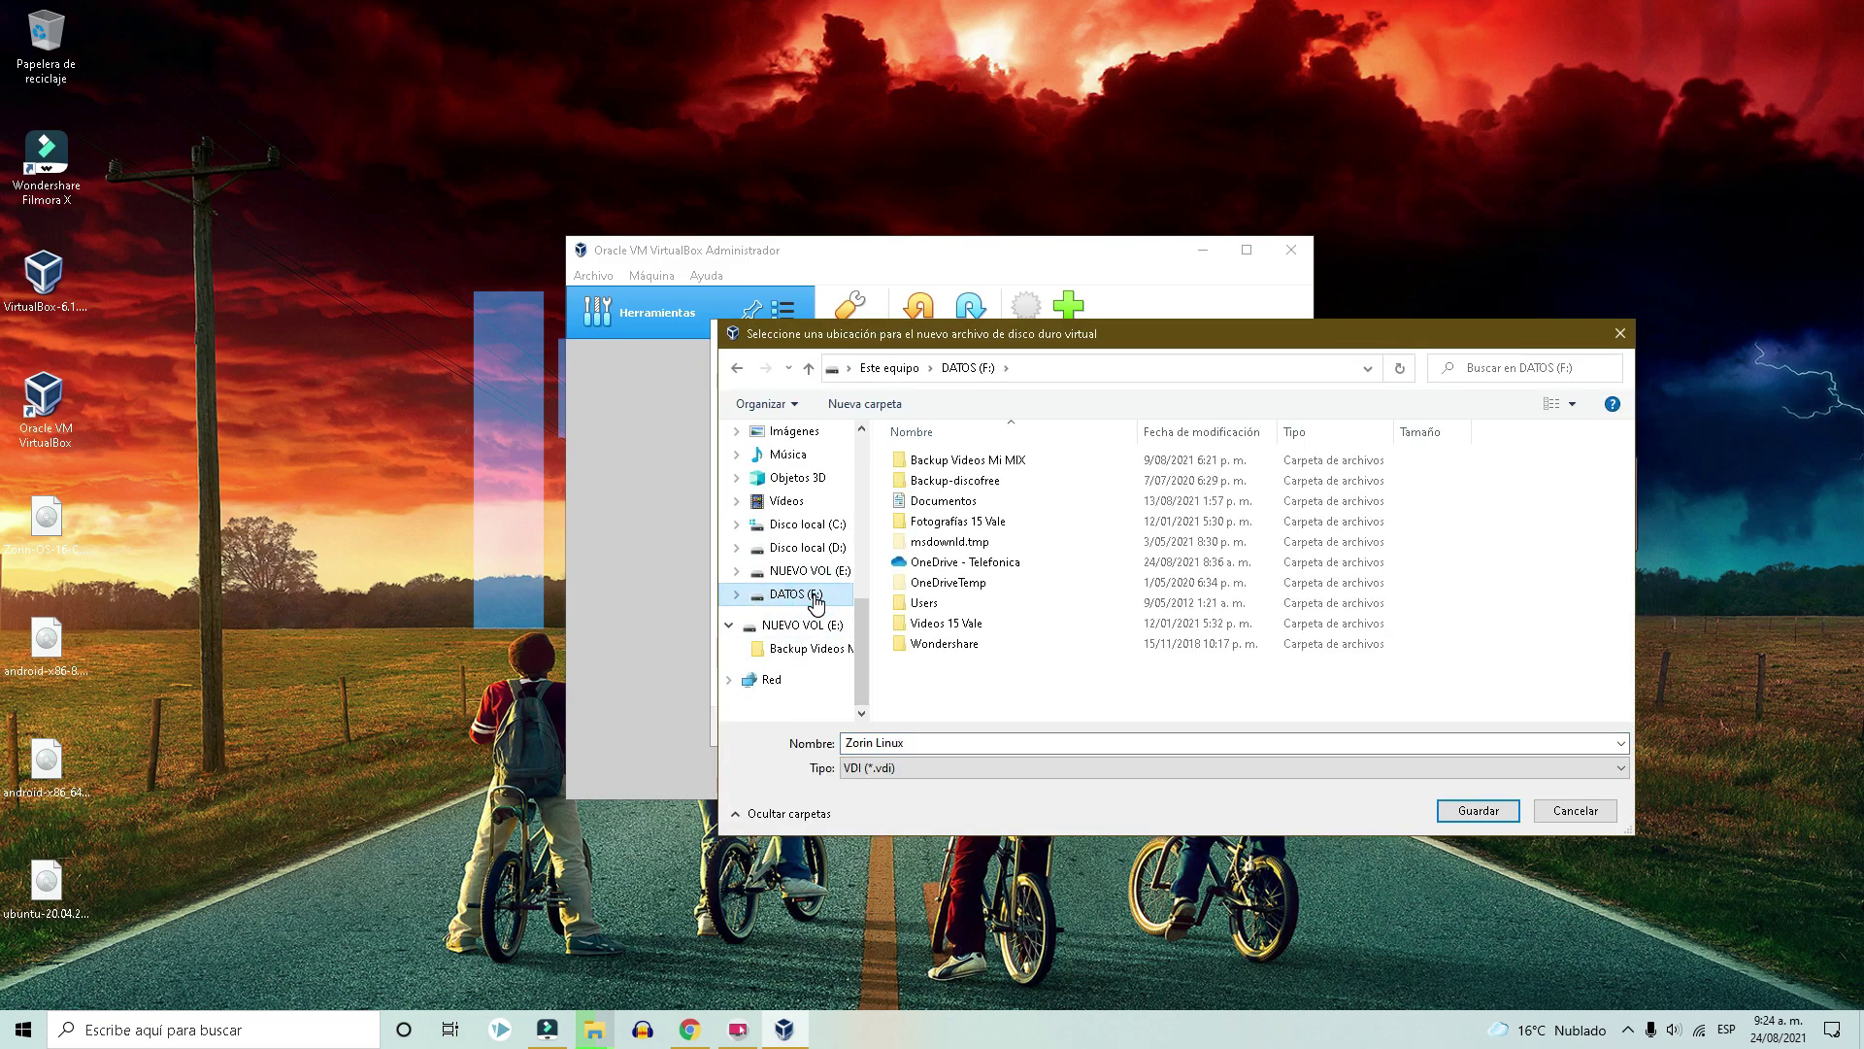
{"action": "left_click", "coordinate": [808, 572]}
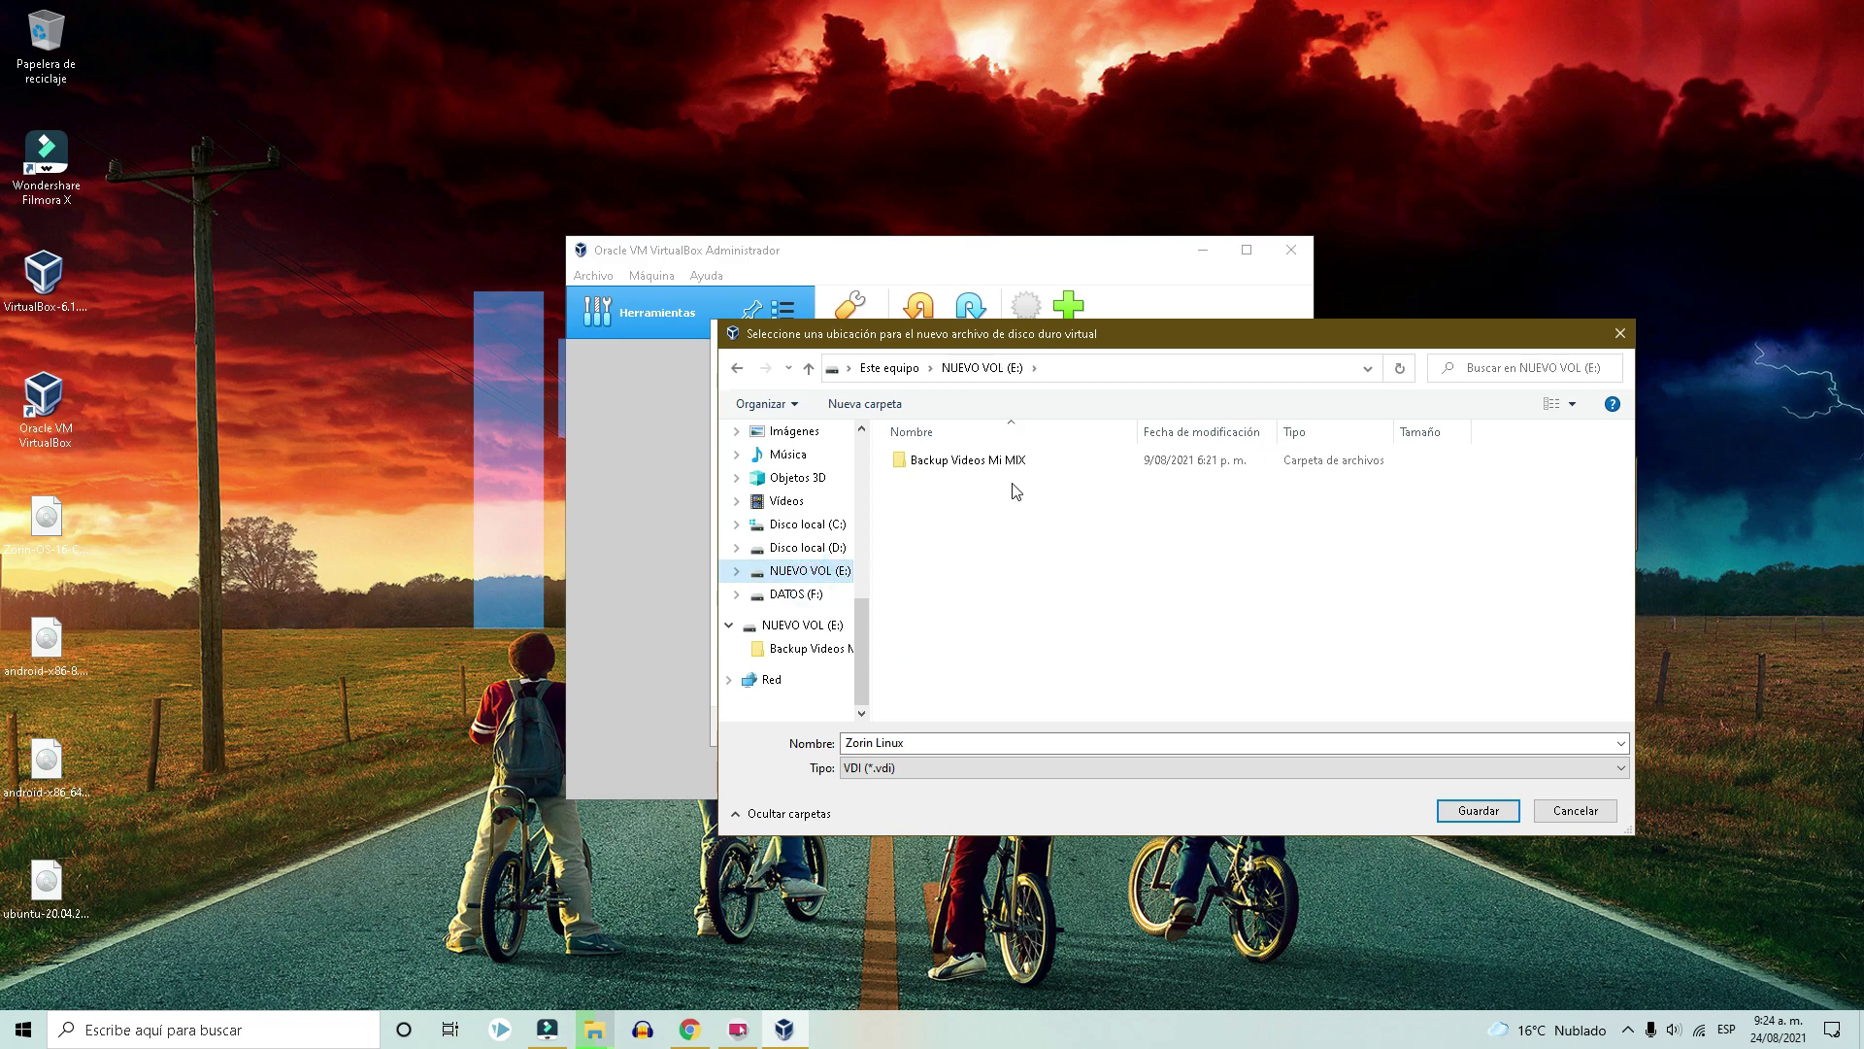
{"action": "left_click", "coordinate": [810, 593]}
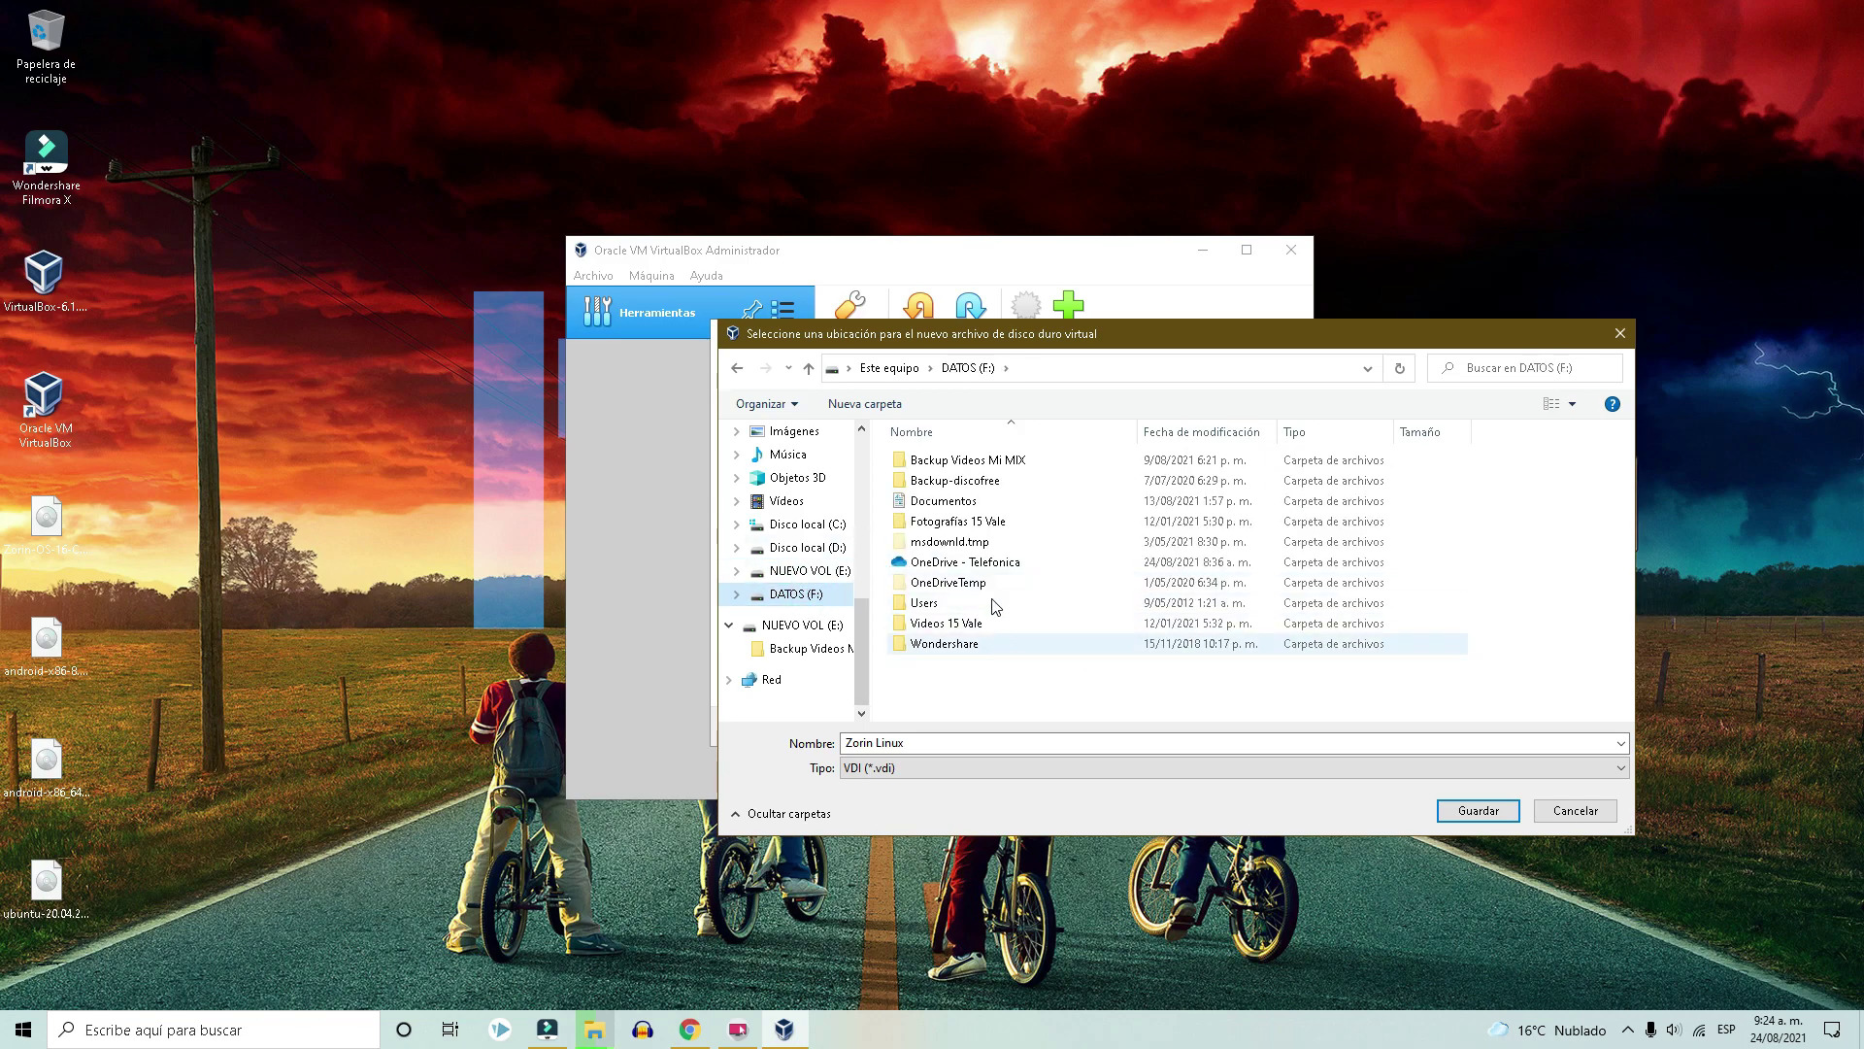
{"action": "left_click", "coordinate": [864, 403]}
{"action": "type", "text": "LINUX"}
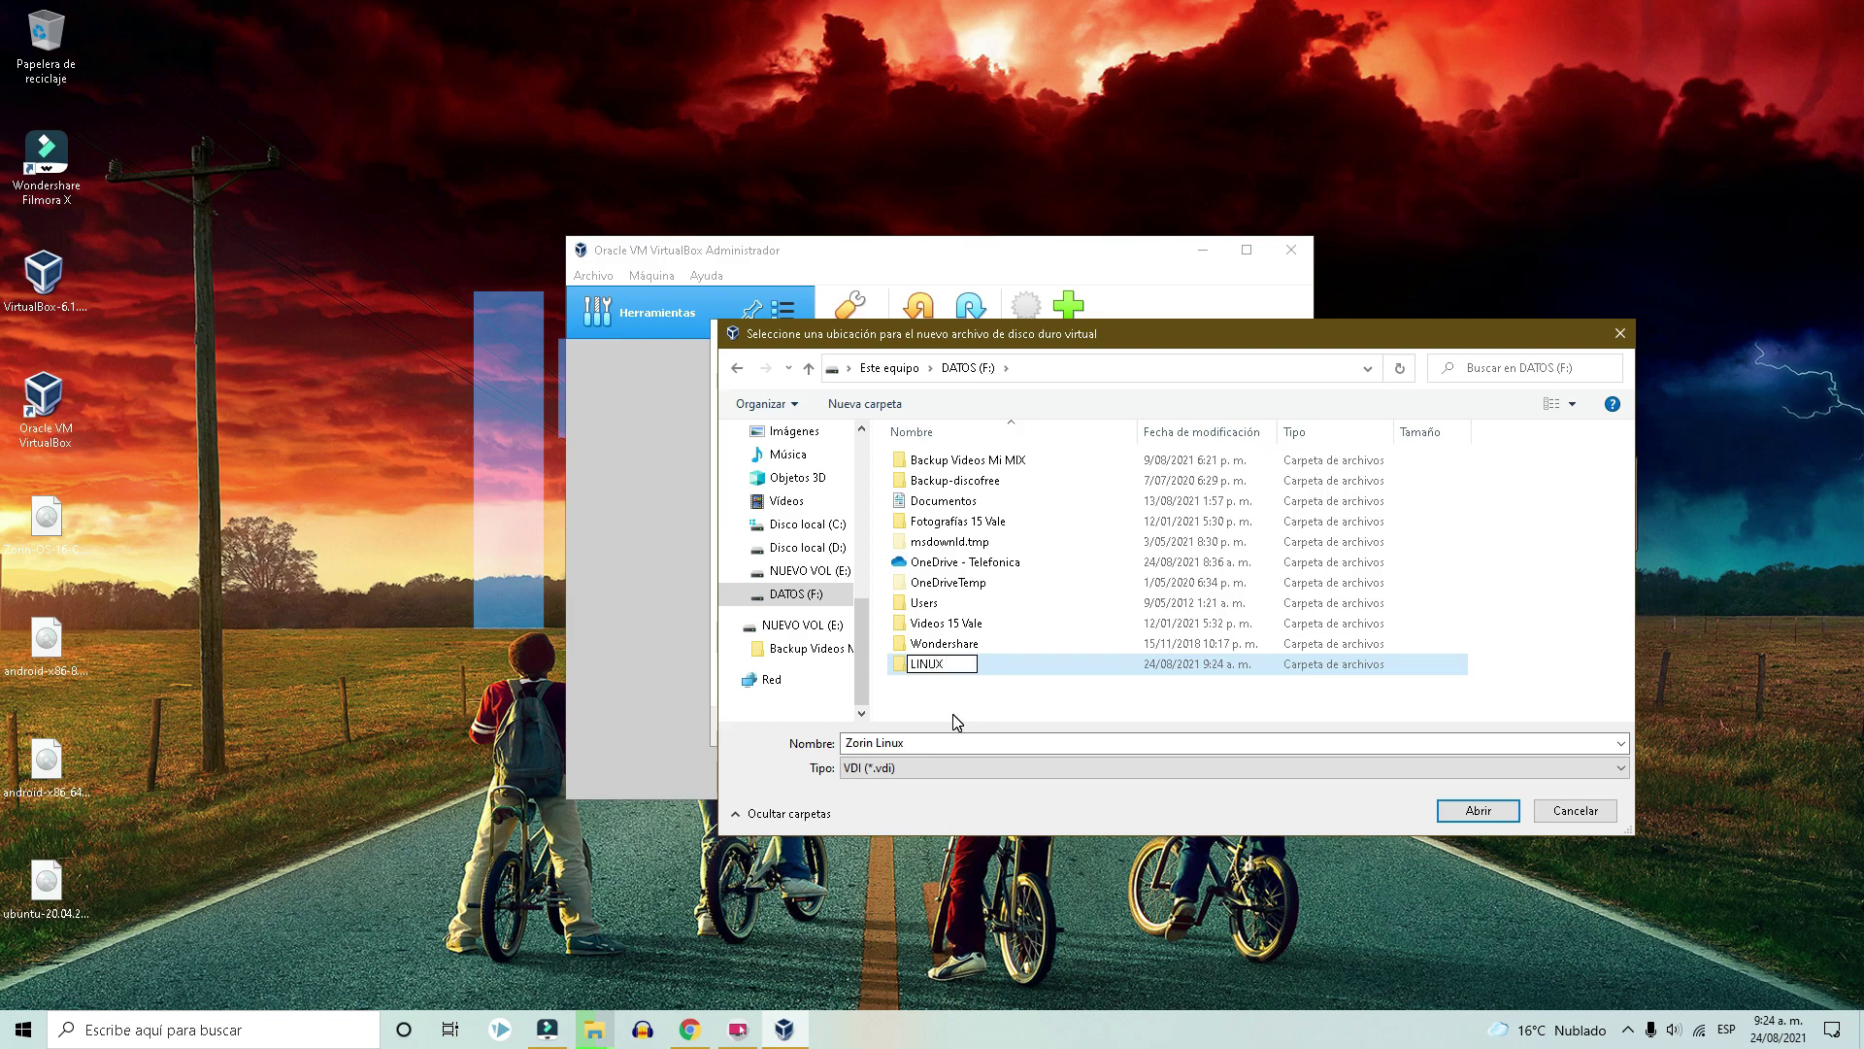
{"action": "type", "text": " Virtualbox"}
{"action": "key", "text": "Return"}
{"action": "key", "text": "Return"}
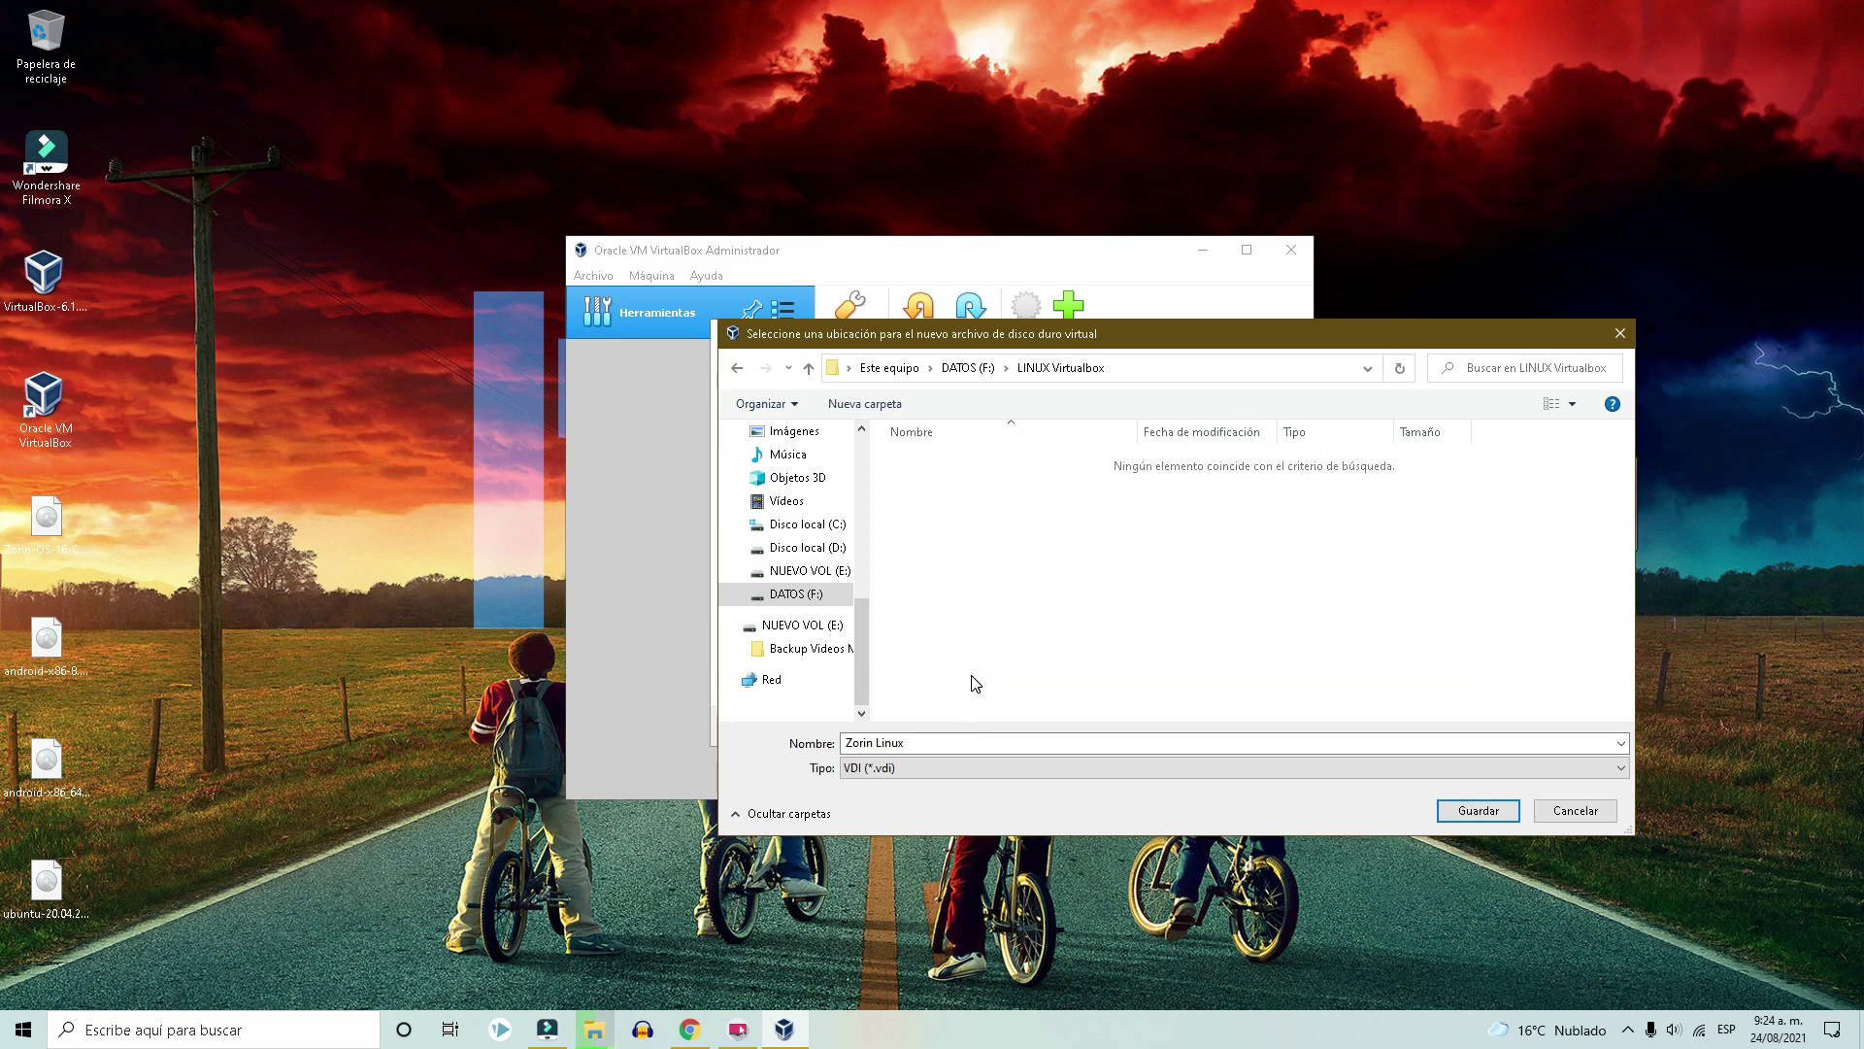
{"action": "left_click", "coordinate": [1478, 810]}
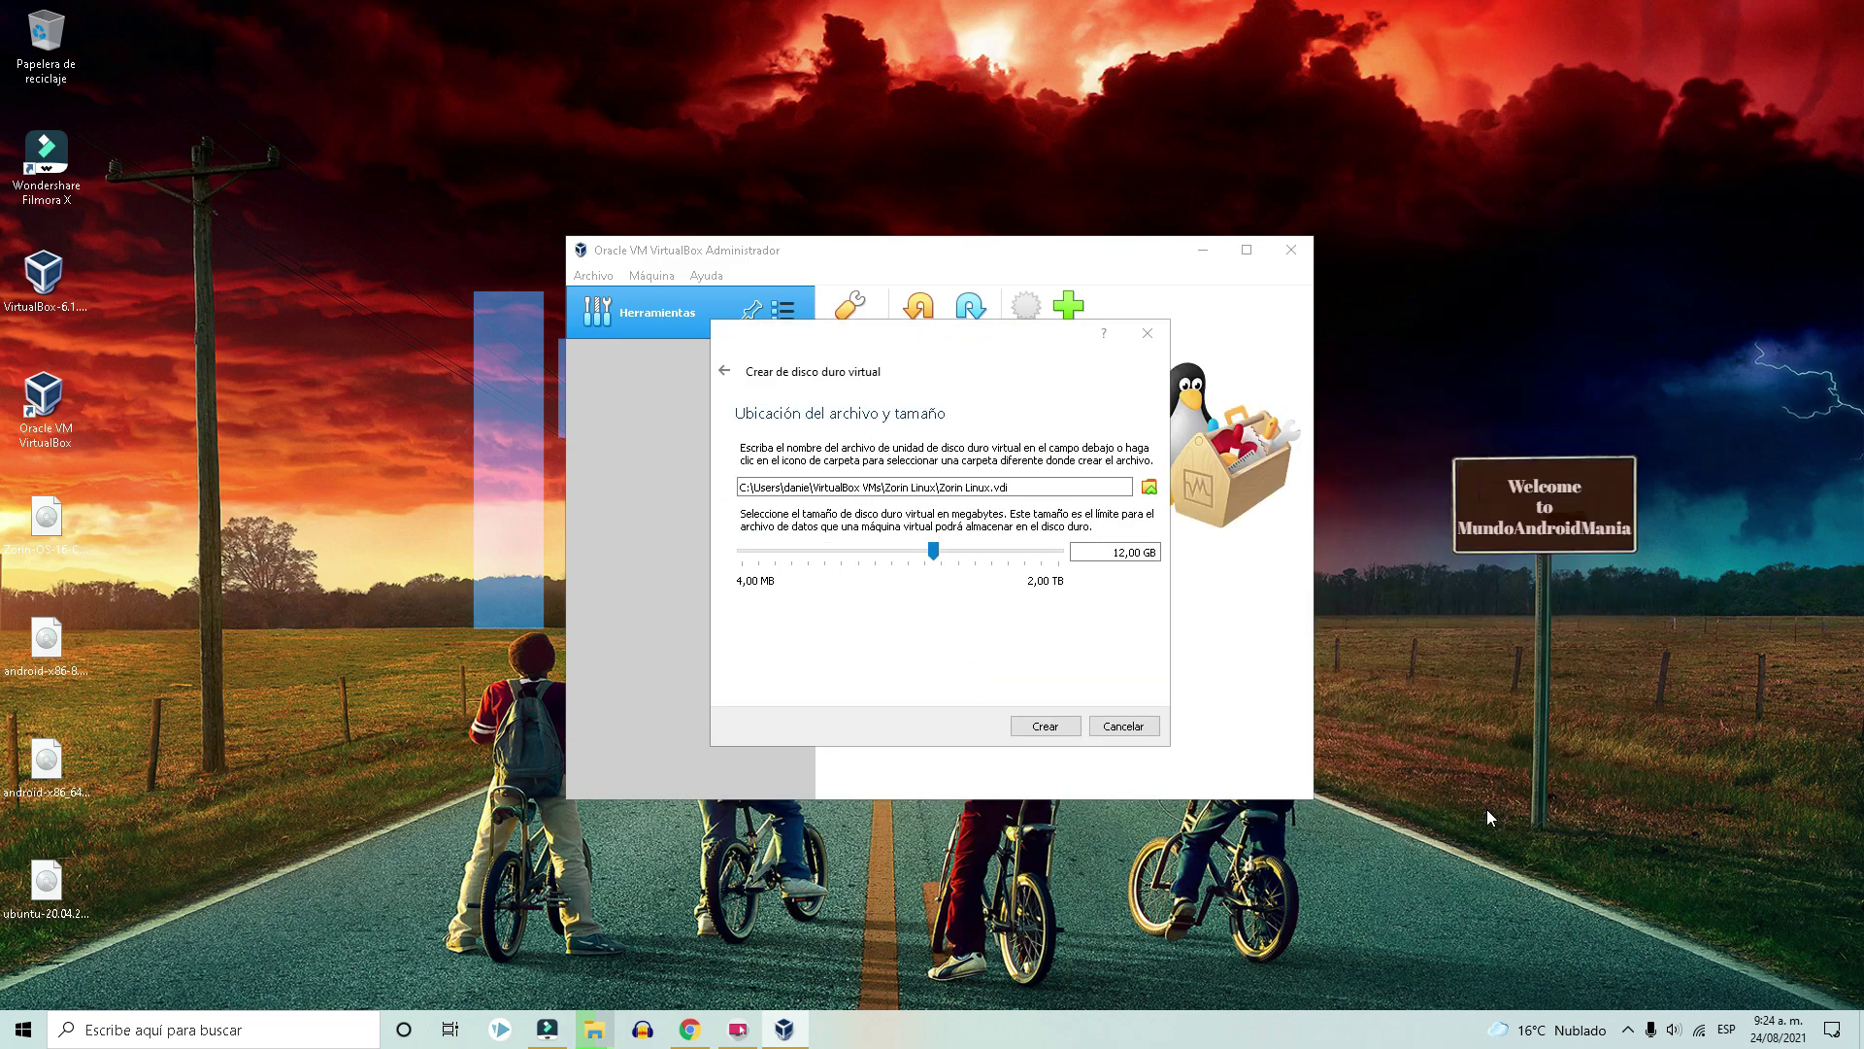
{"action": "left_click", "coordinate": [1045, 727]}
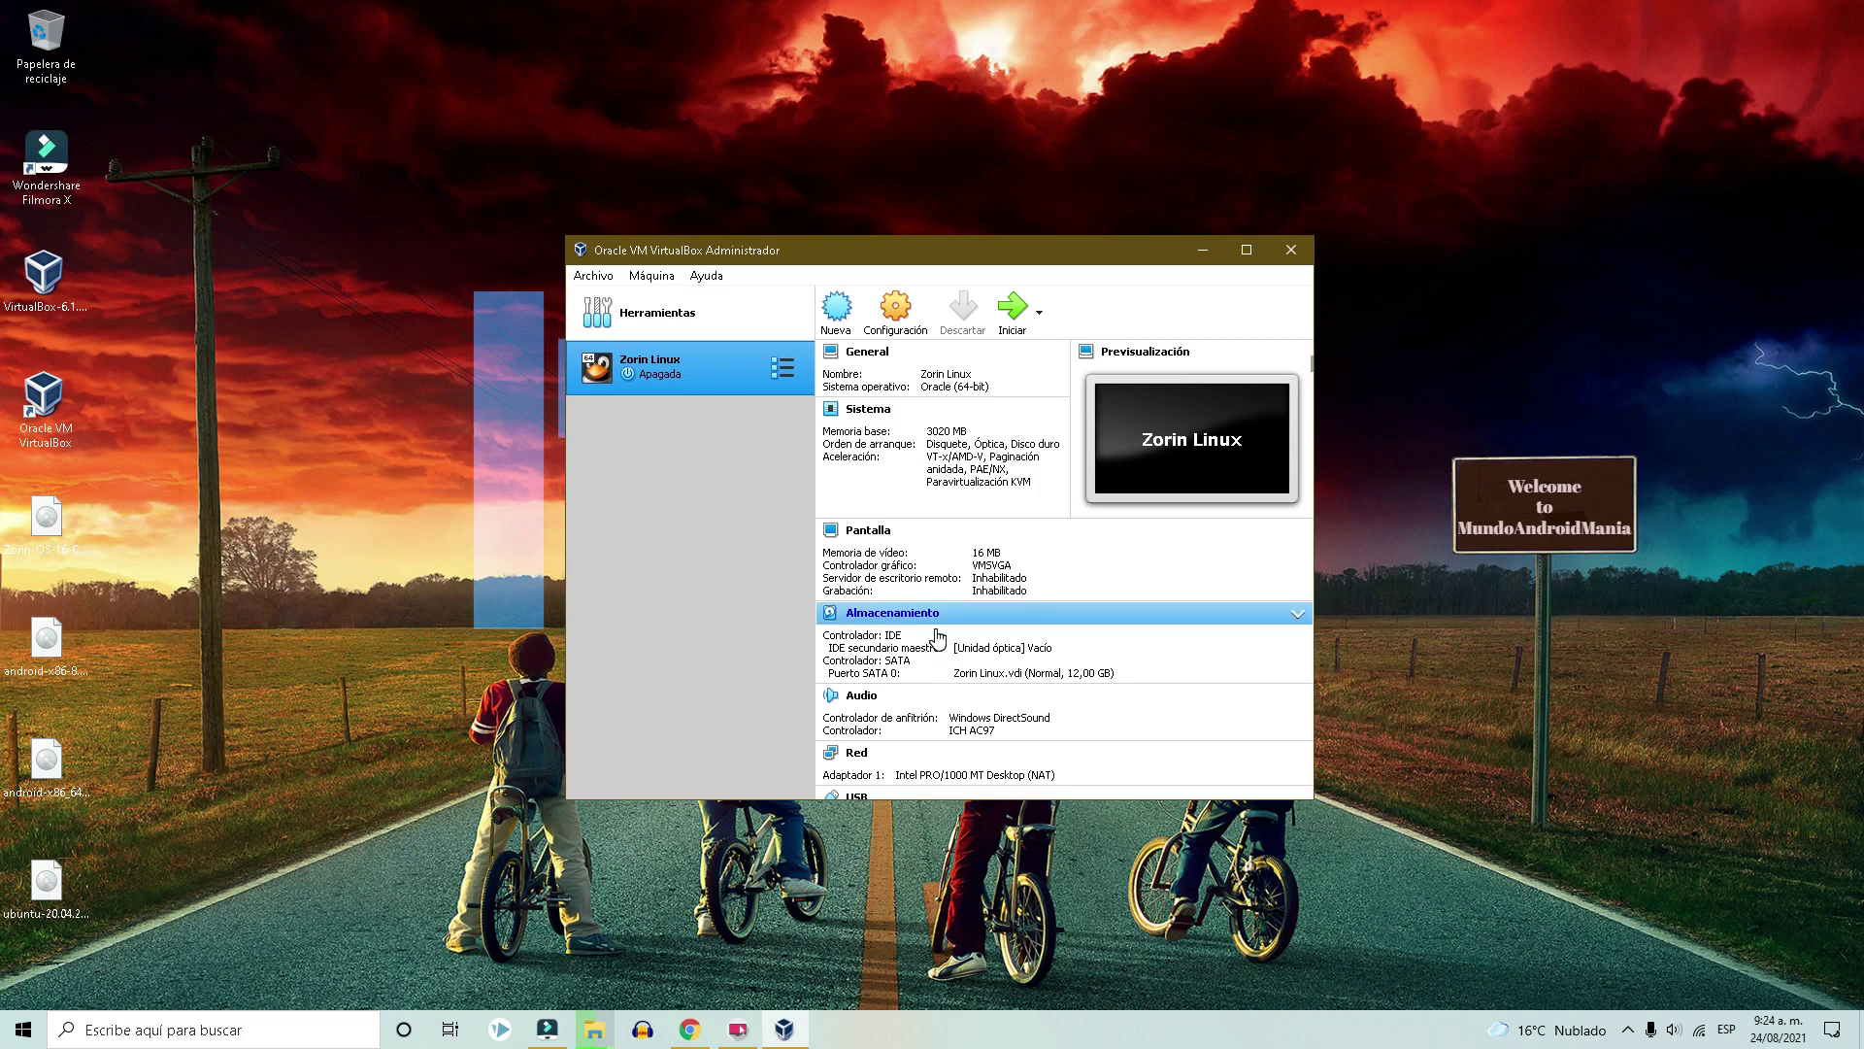
Open Zorin Linux's Storage settings and select the empty optical drive.
{"action": "right_click", "coordinate": [722, 365]}
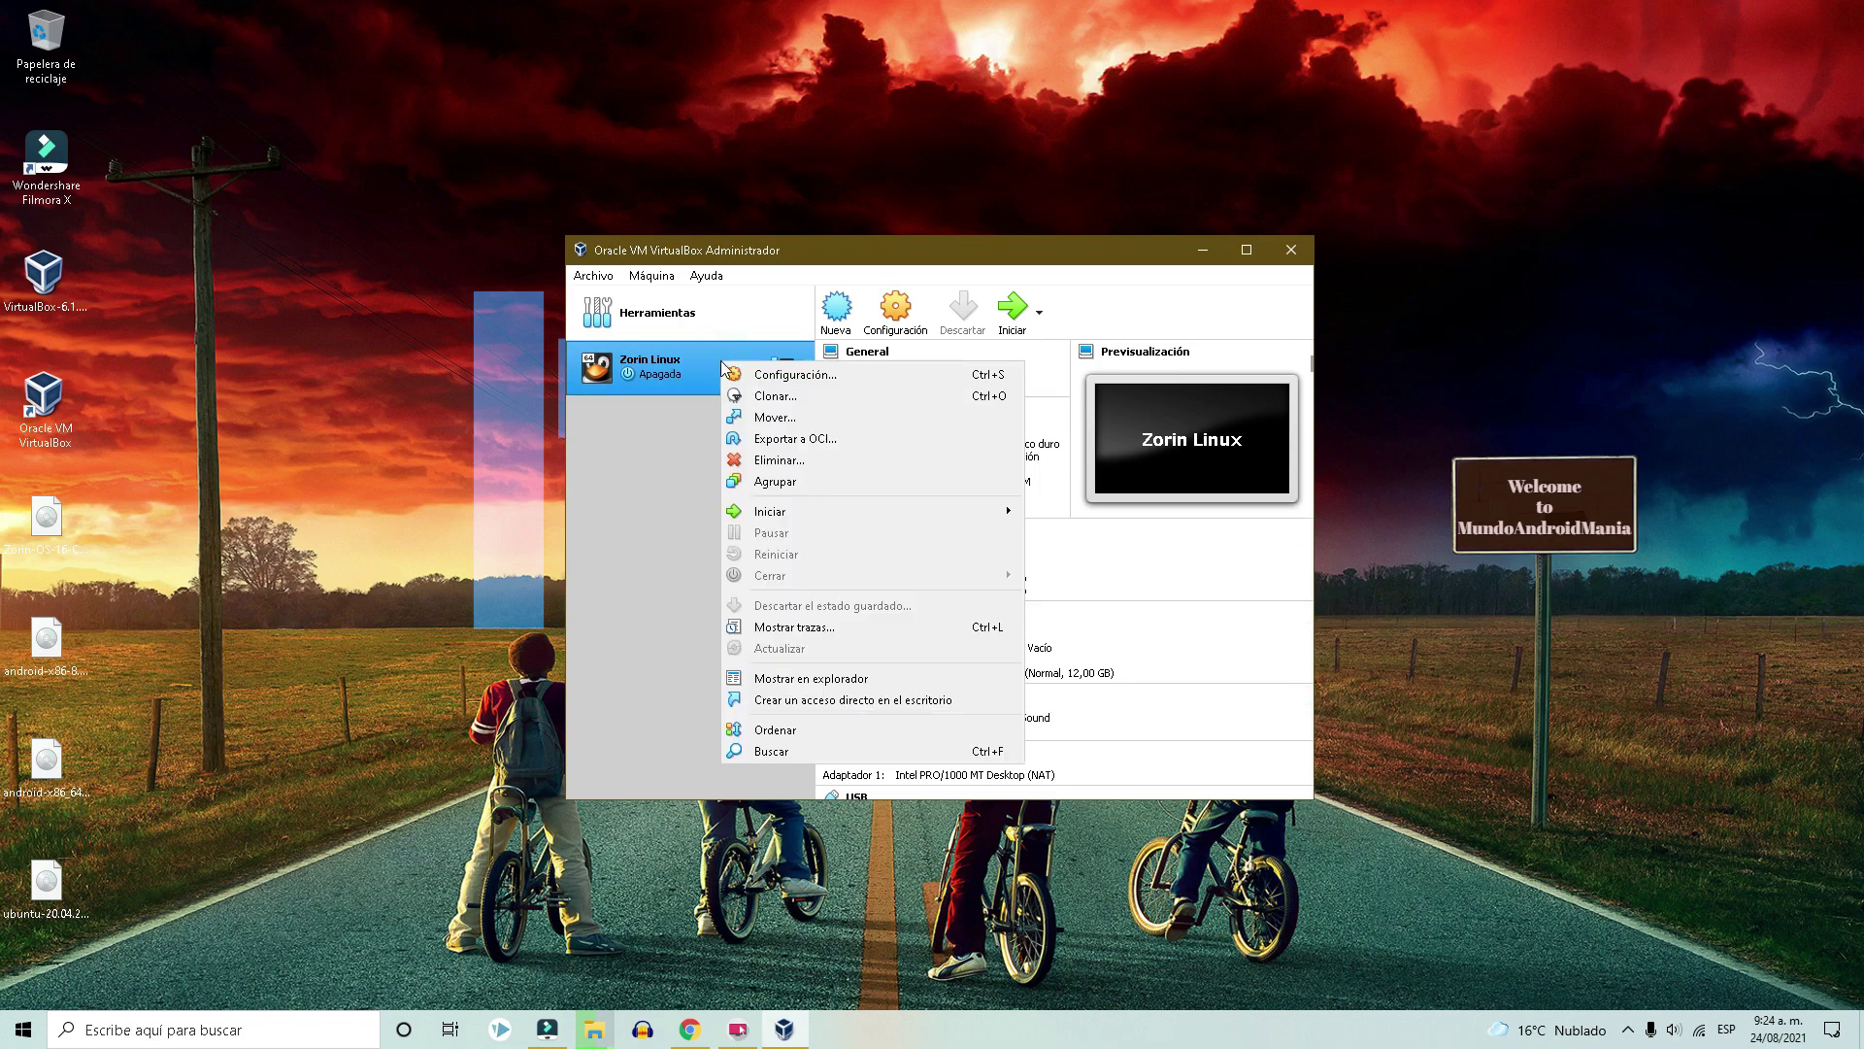
{"action": "left_click", "coordinate": [812, 379]}
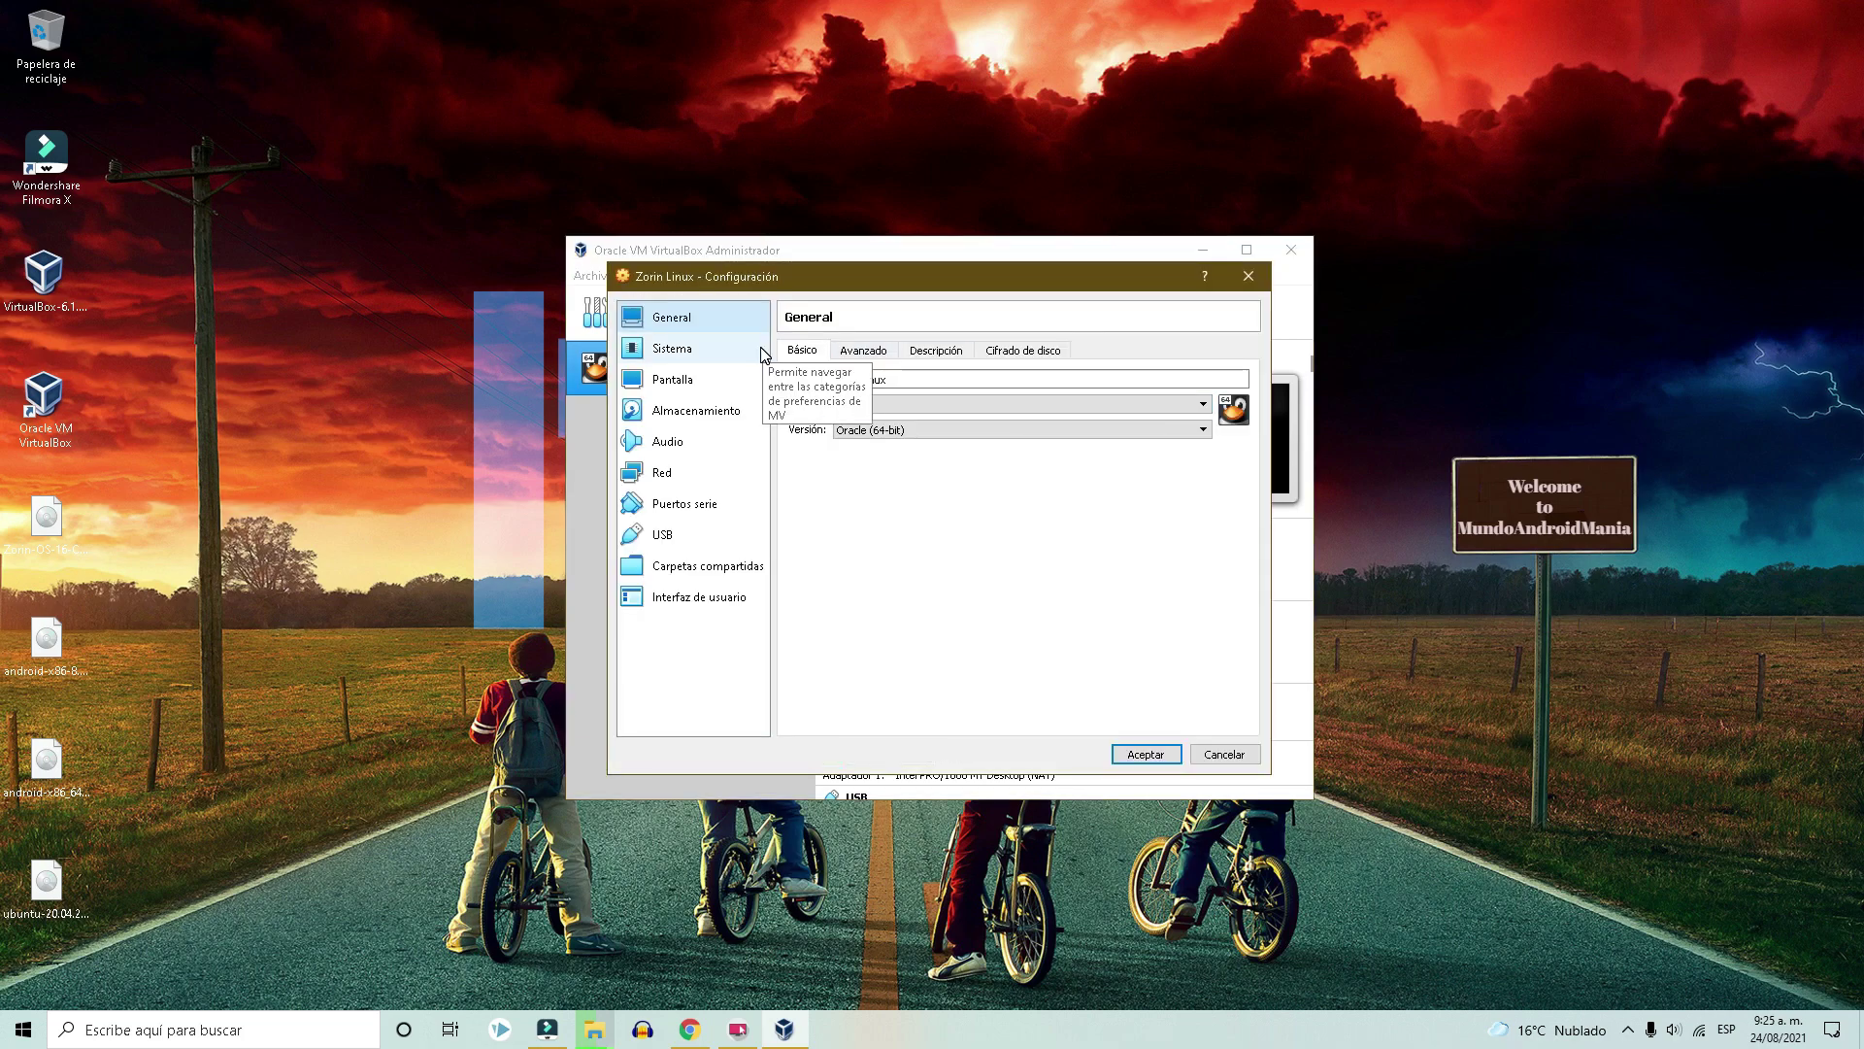
{"action": "left_click", "coordinate": [697, 409]}
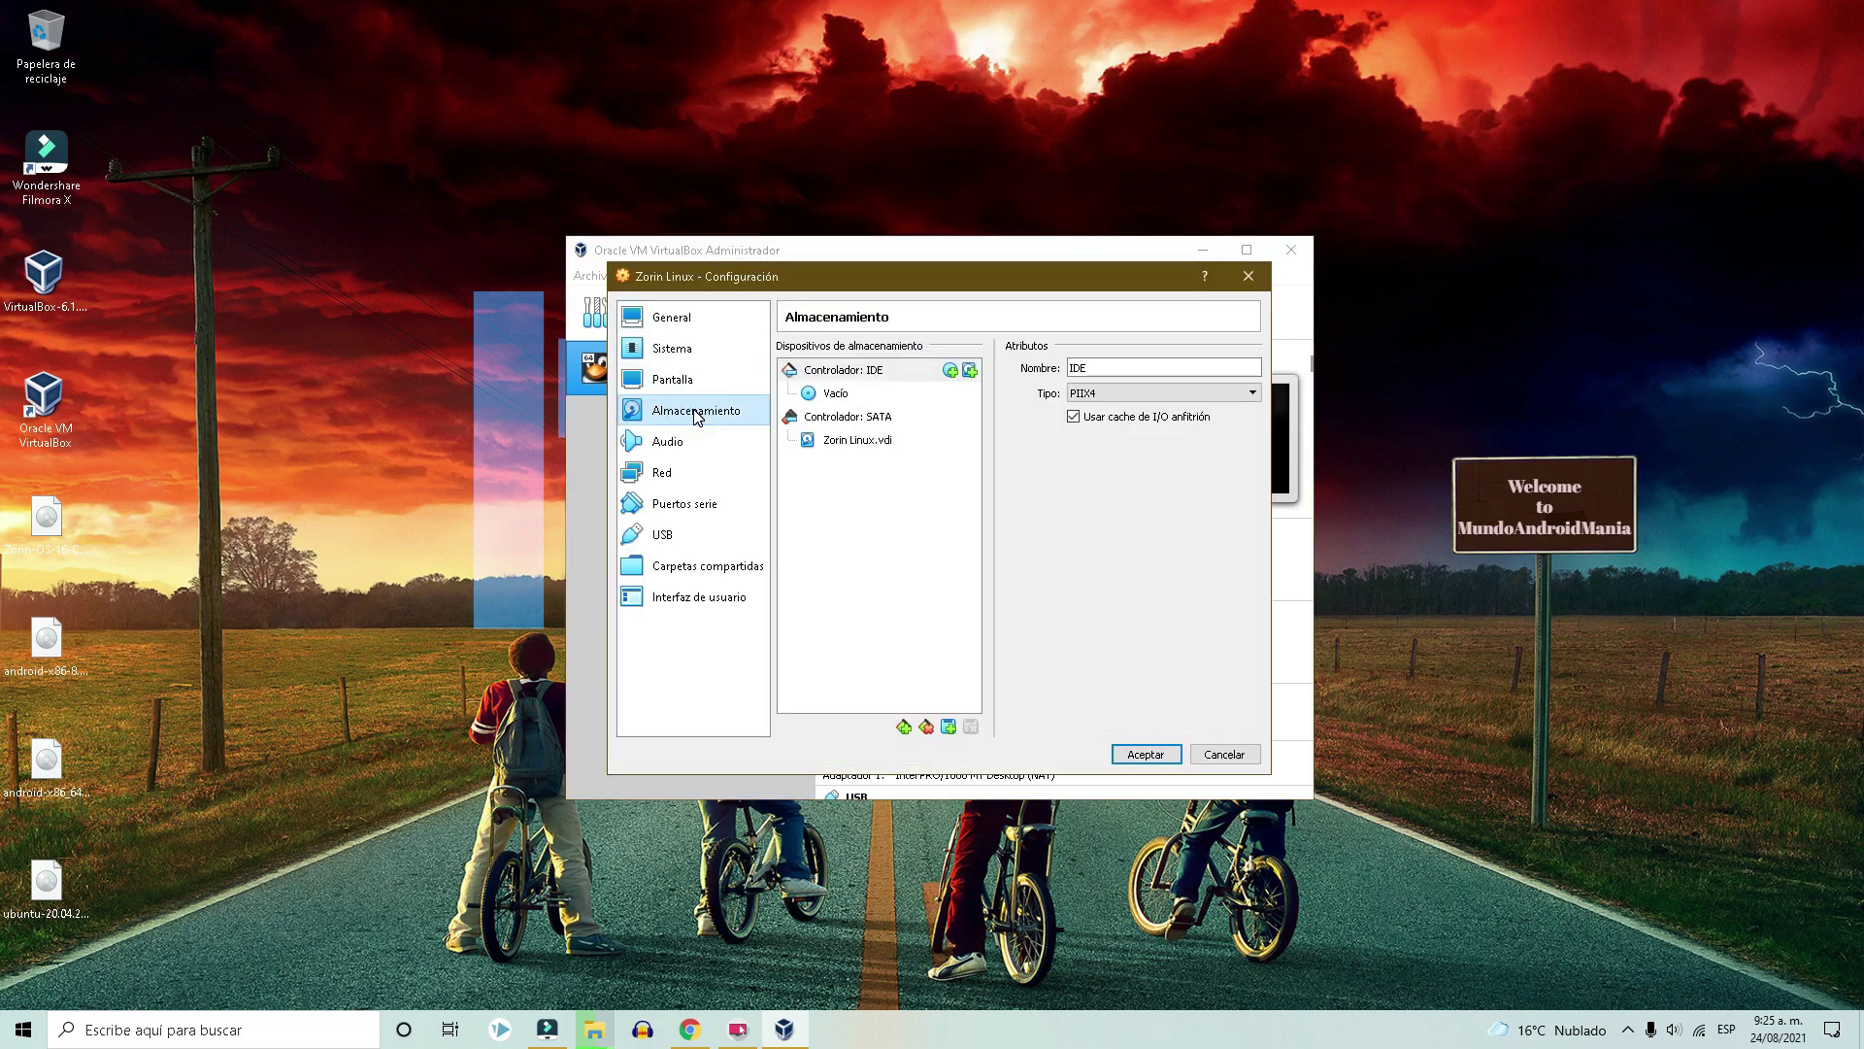
{"action": "left_click", "coordinate": [859, 441]}
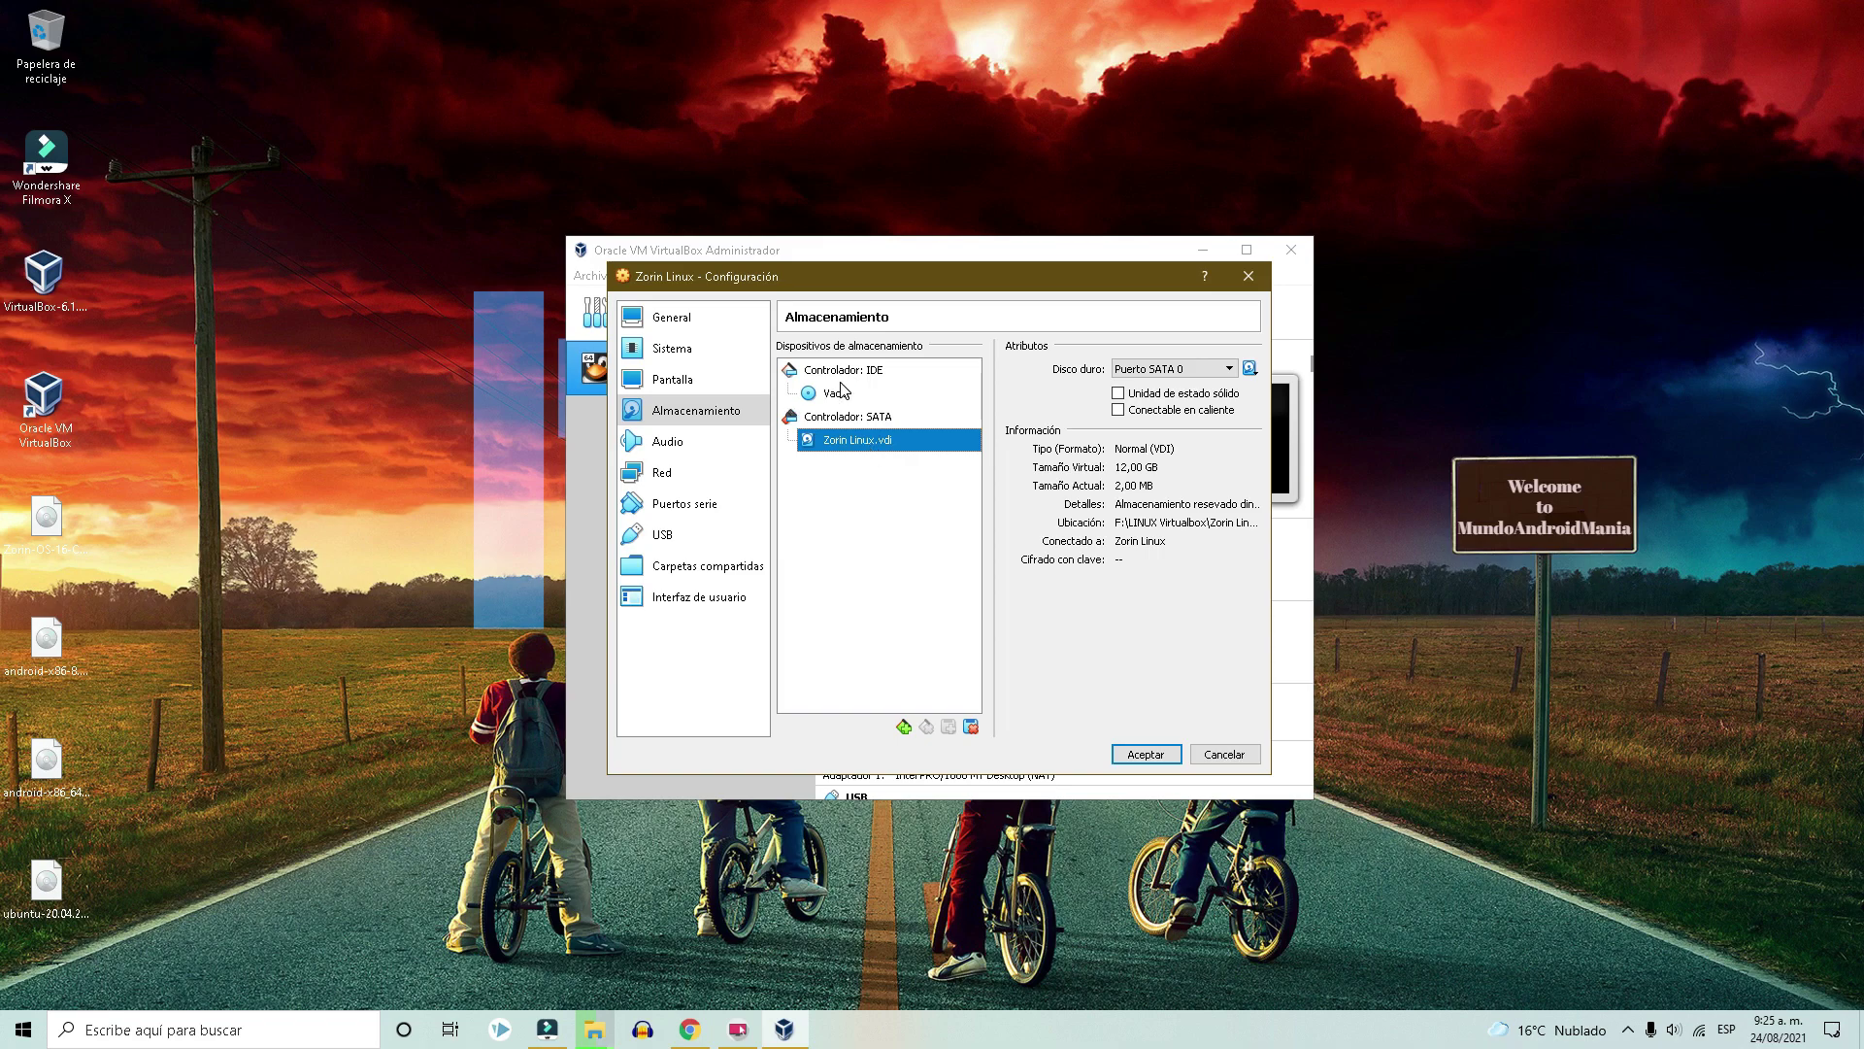
{"action": "left_click", "coordinate": [842, 393]}
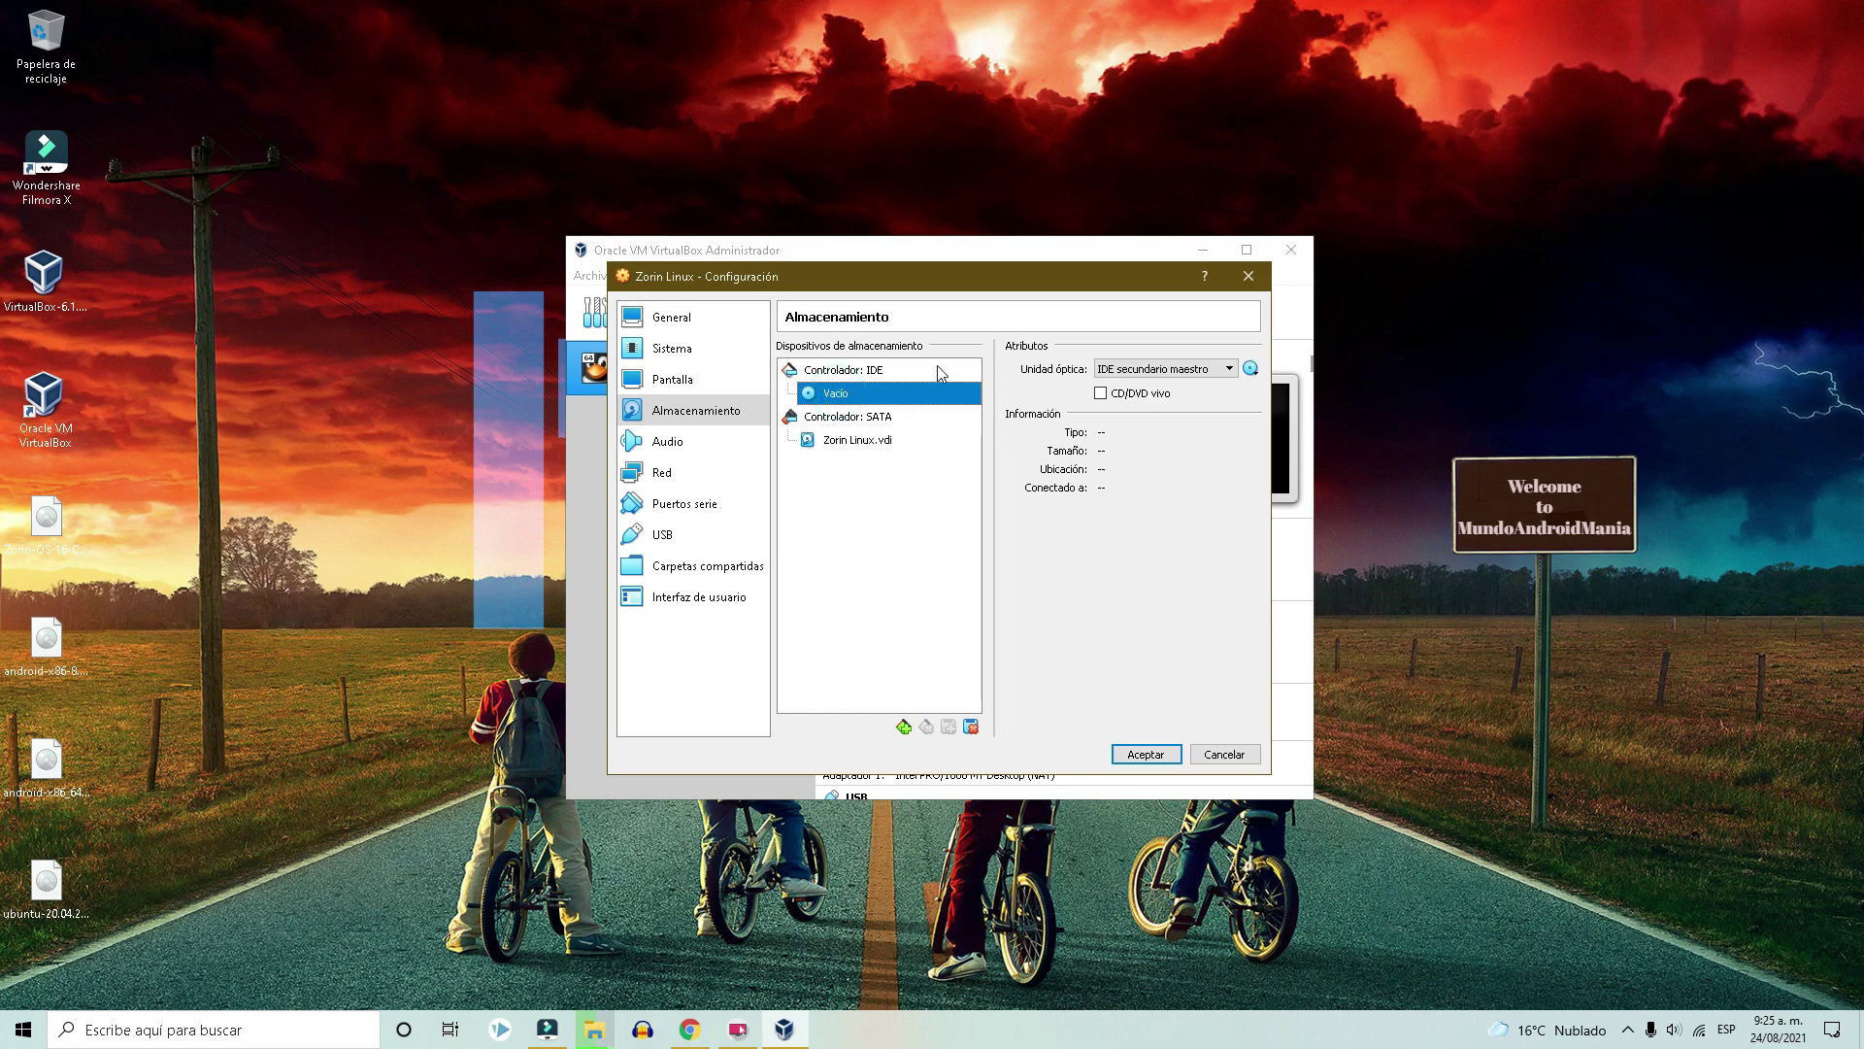
{"action": "left_click", "coordinate": [1228, 369]}
{"action": "left_click", "coordinate": [1228, 369]}
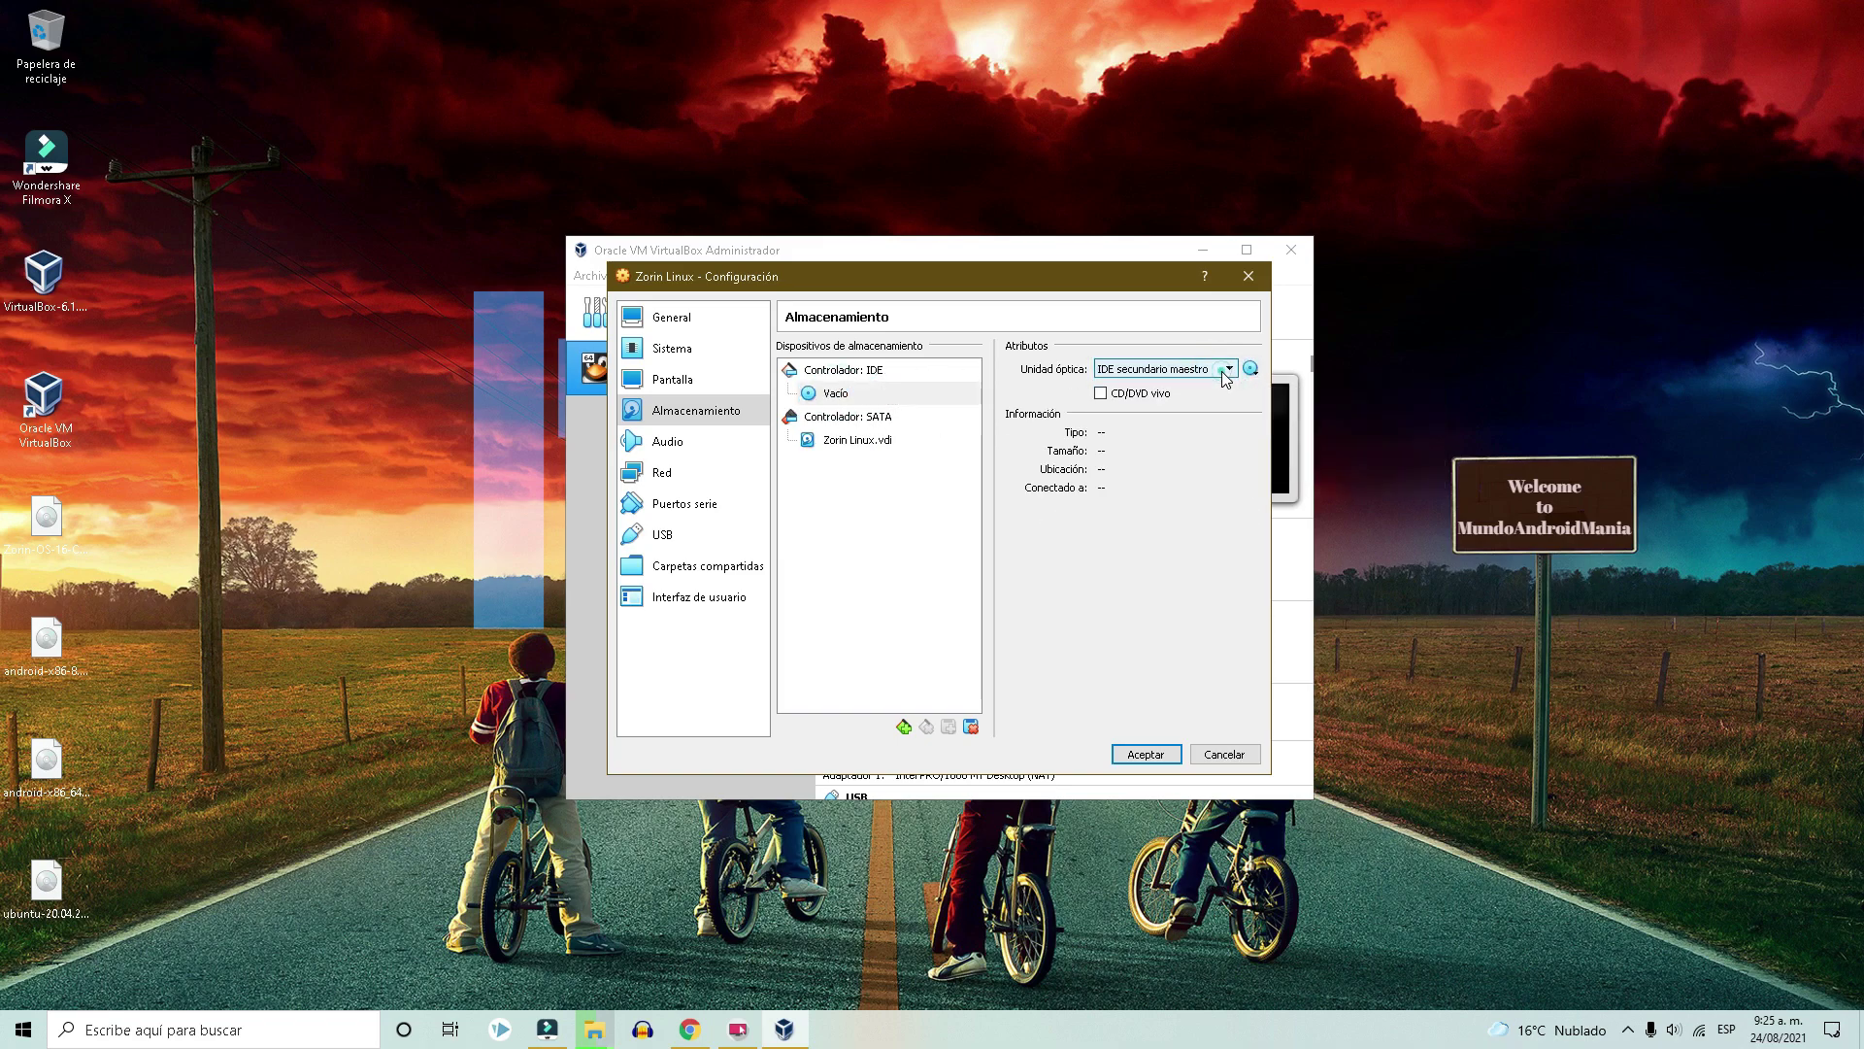
Load Zorin-OS-16-Core-64-bit-r1.iso from the desktop into the optical drive and apply.
{"action": "left_click", "coordinate": [1254, 371]}
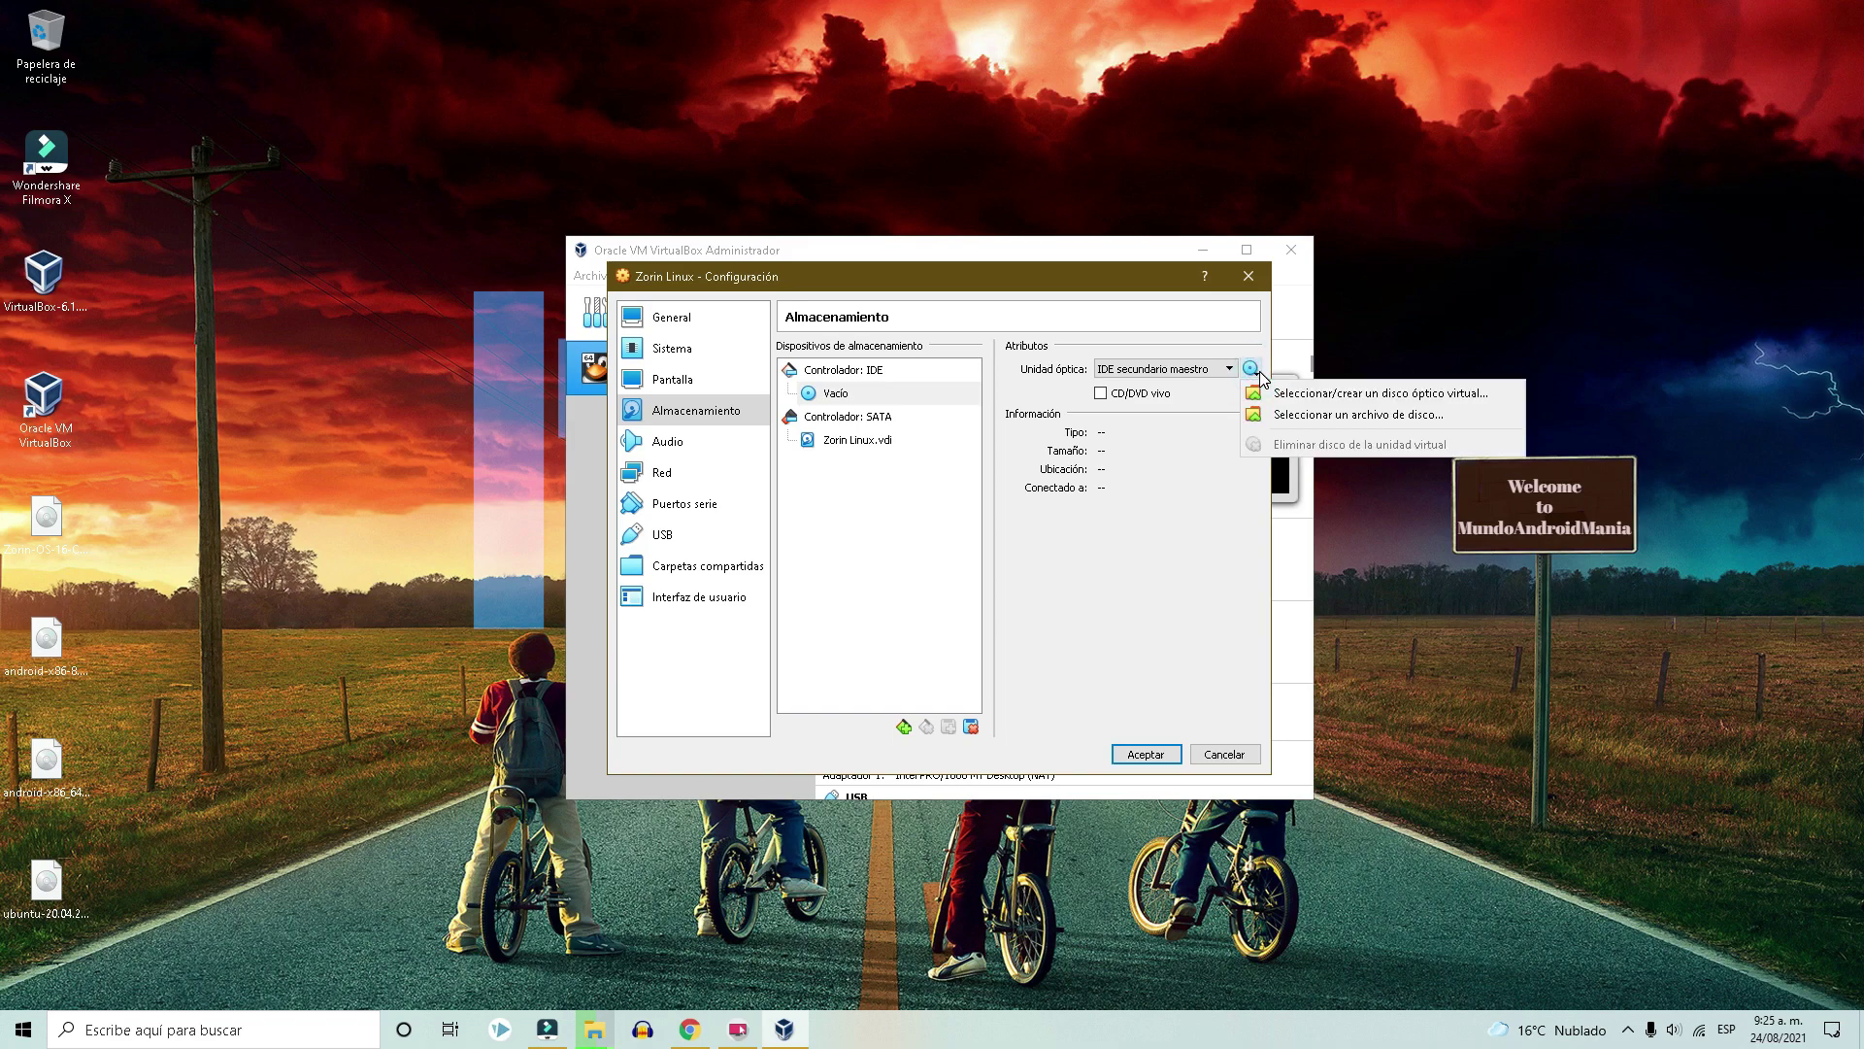
{"action": "left_click", "coordinate": [1317, 416]}
{"action": "left_click", "coordinate": [707, 413]}
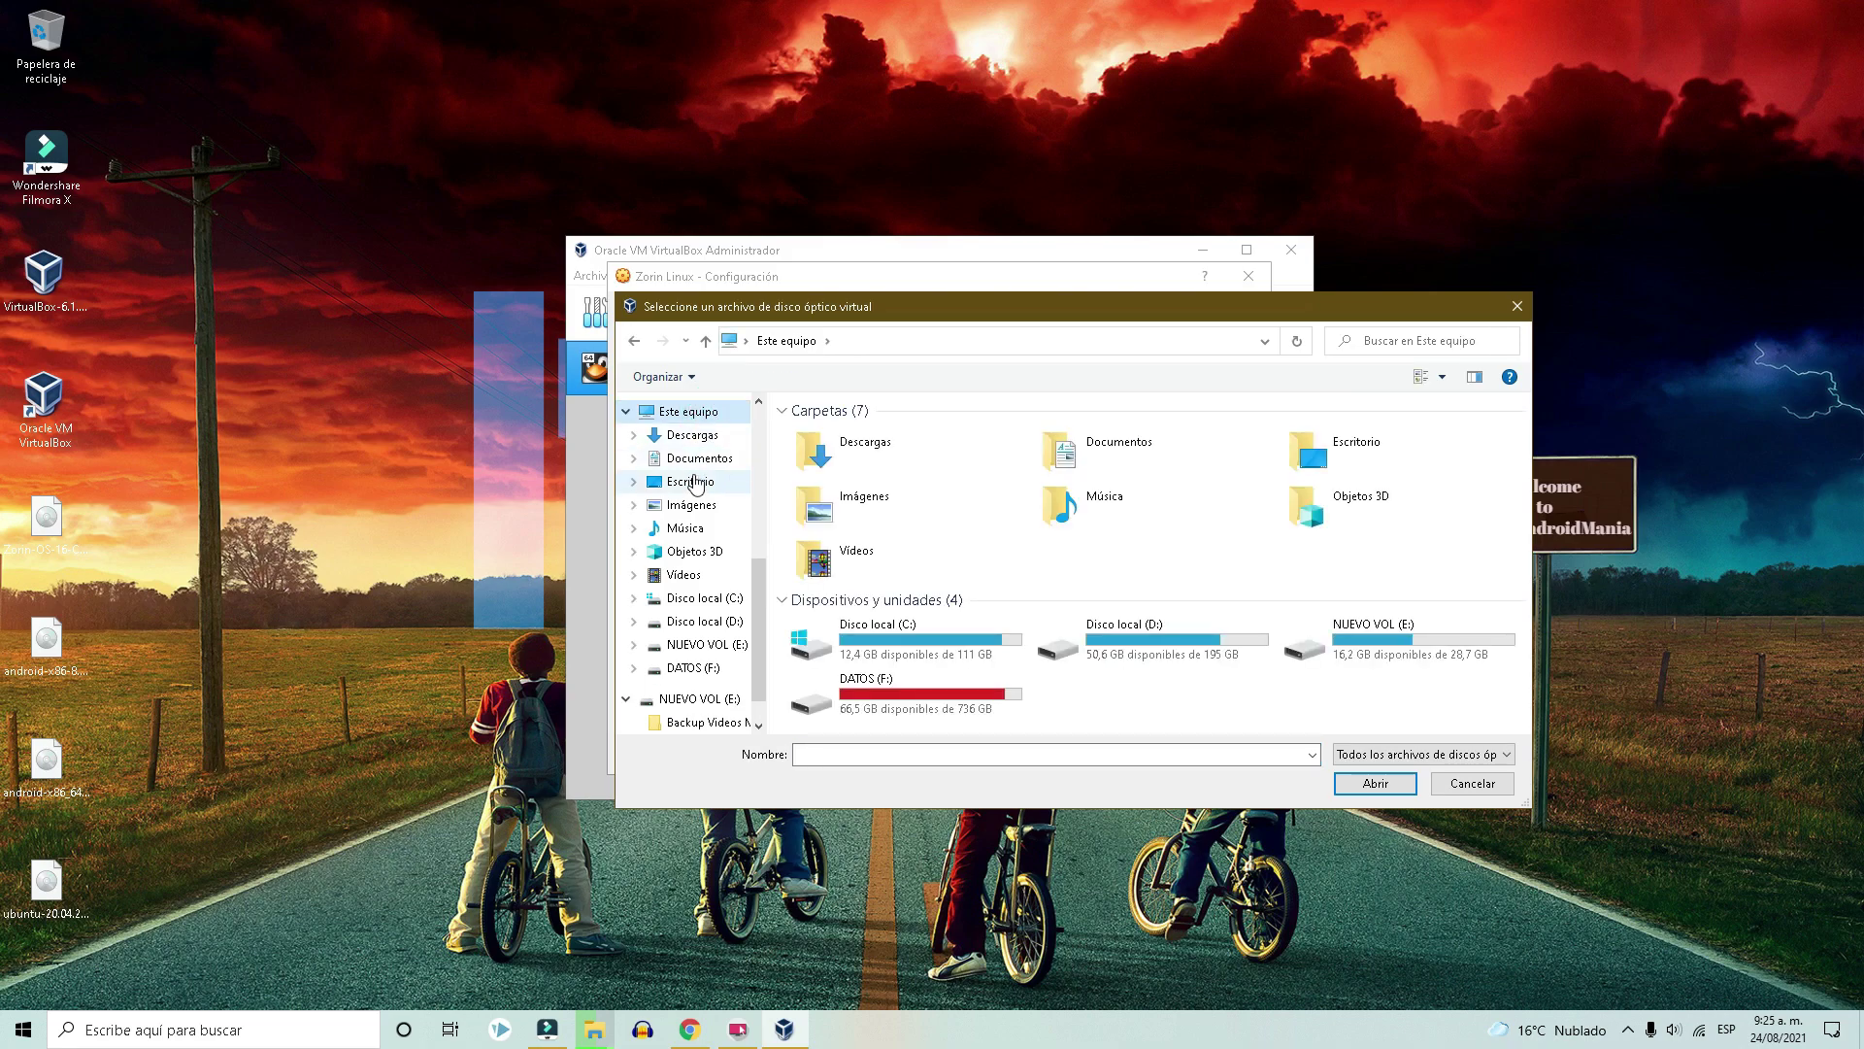
{"action": "left_click", "coordinate": [692, 483]}
{"action": "double_click", "coordinate": [1154, 471]}
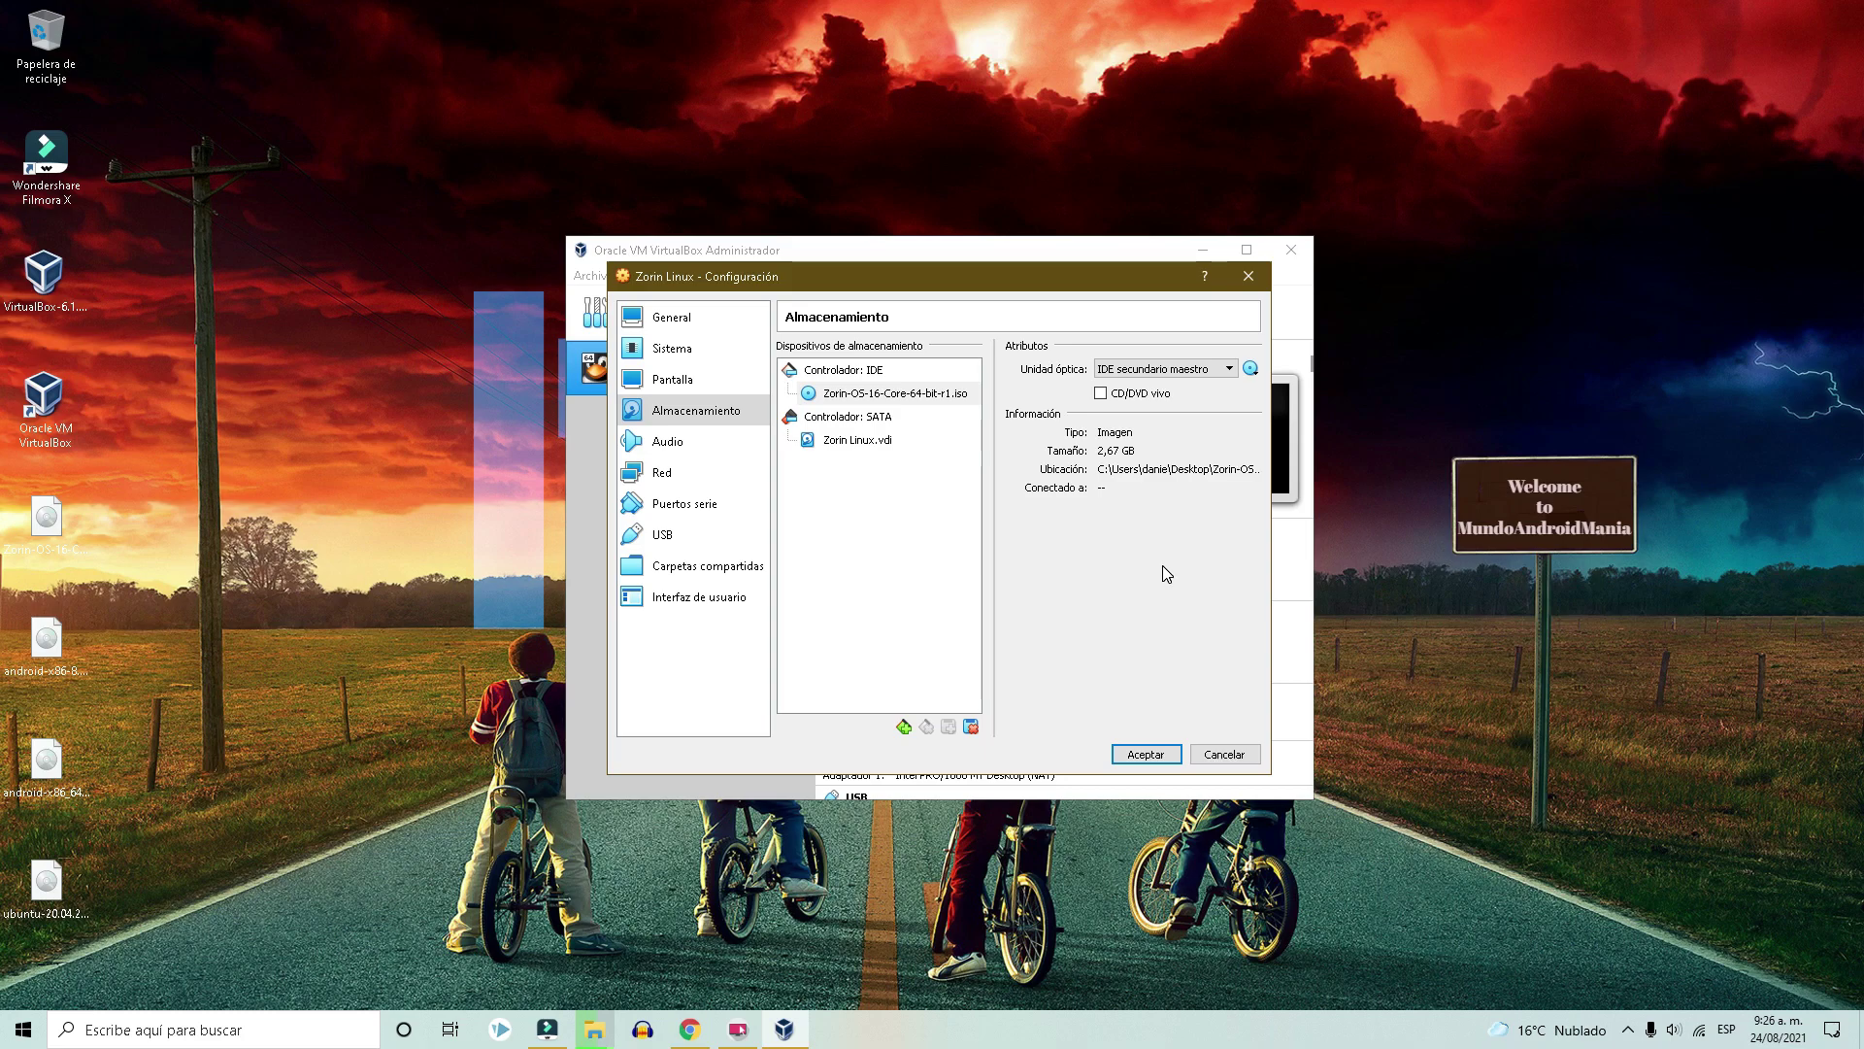
{"action": "left_click", "coordinate": [1146, 753]}
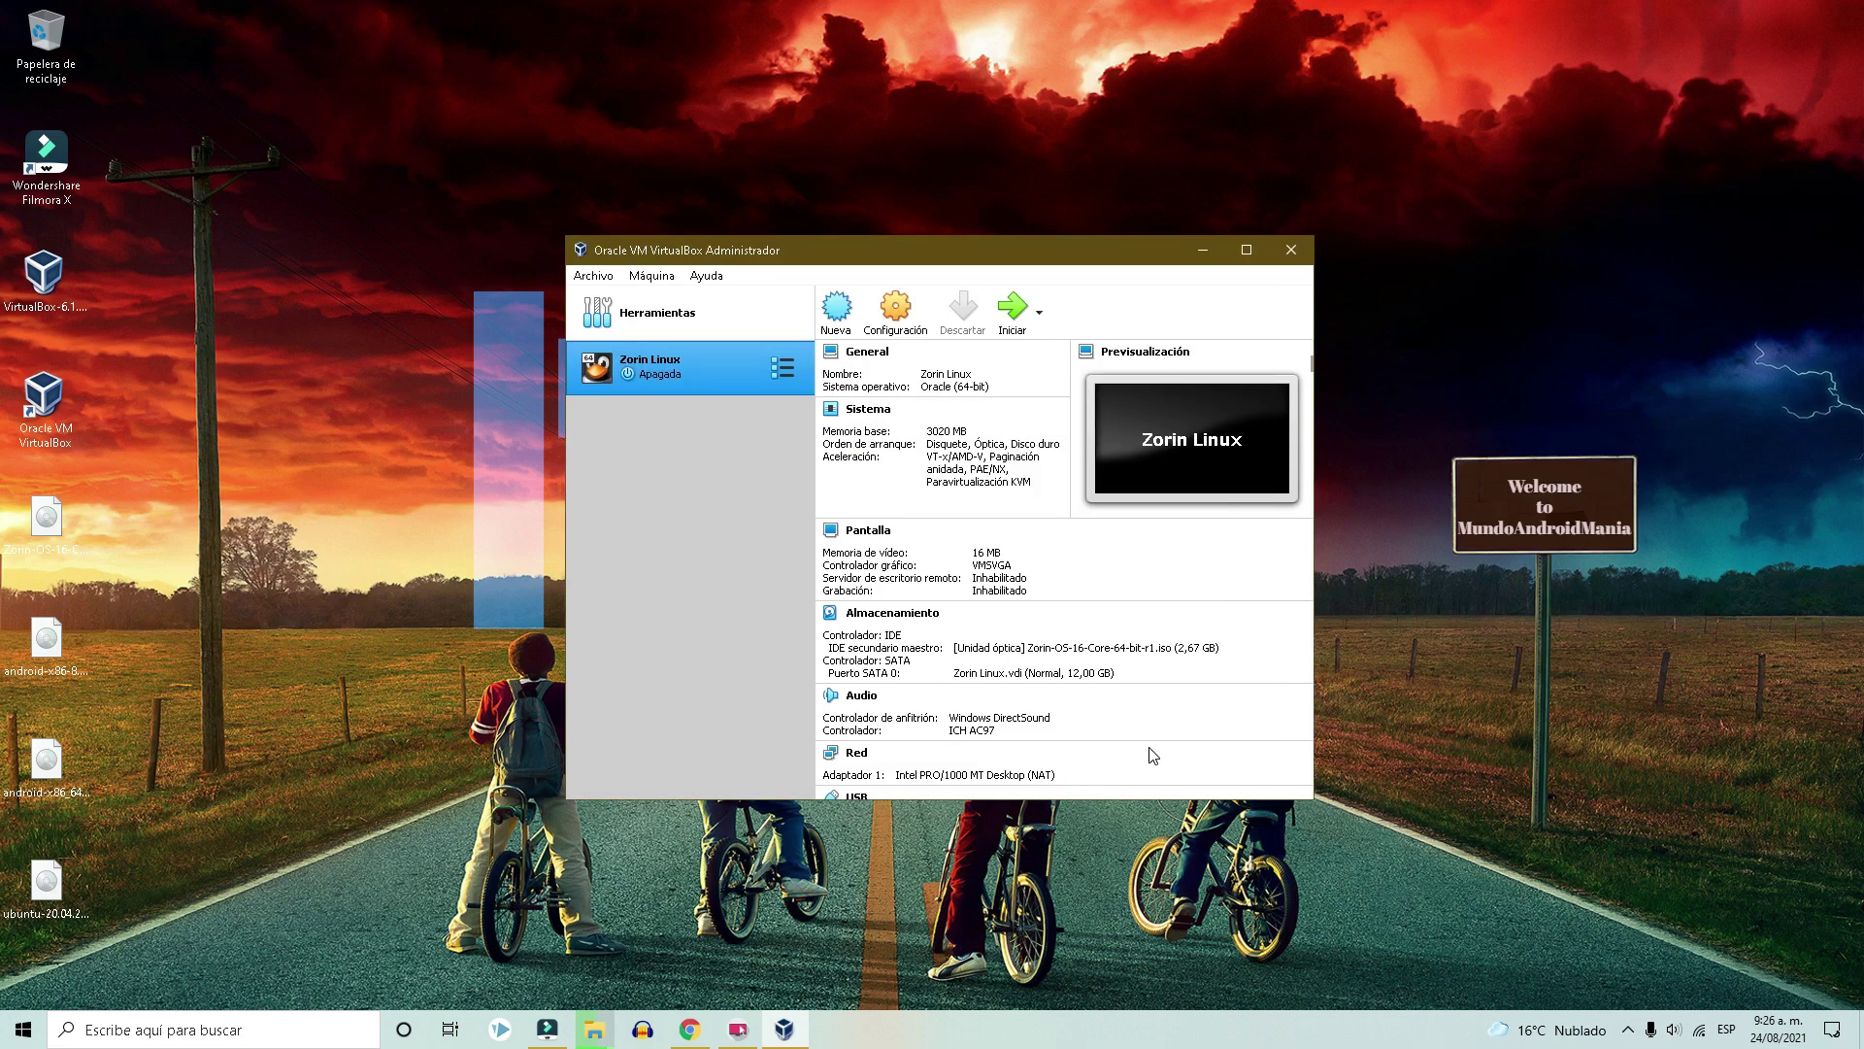
Start Zorin Linux and boot the 'Try or Install Zorin OS' menu entry.
{"action": "left_click", "coordinate": [1014, 313]}
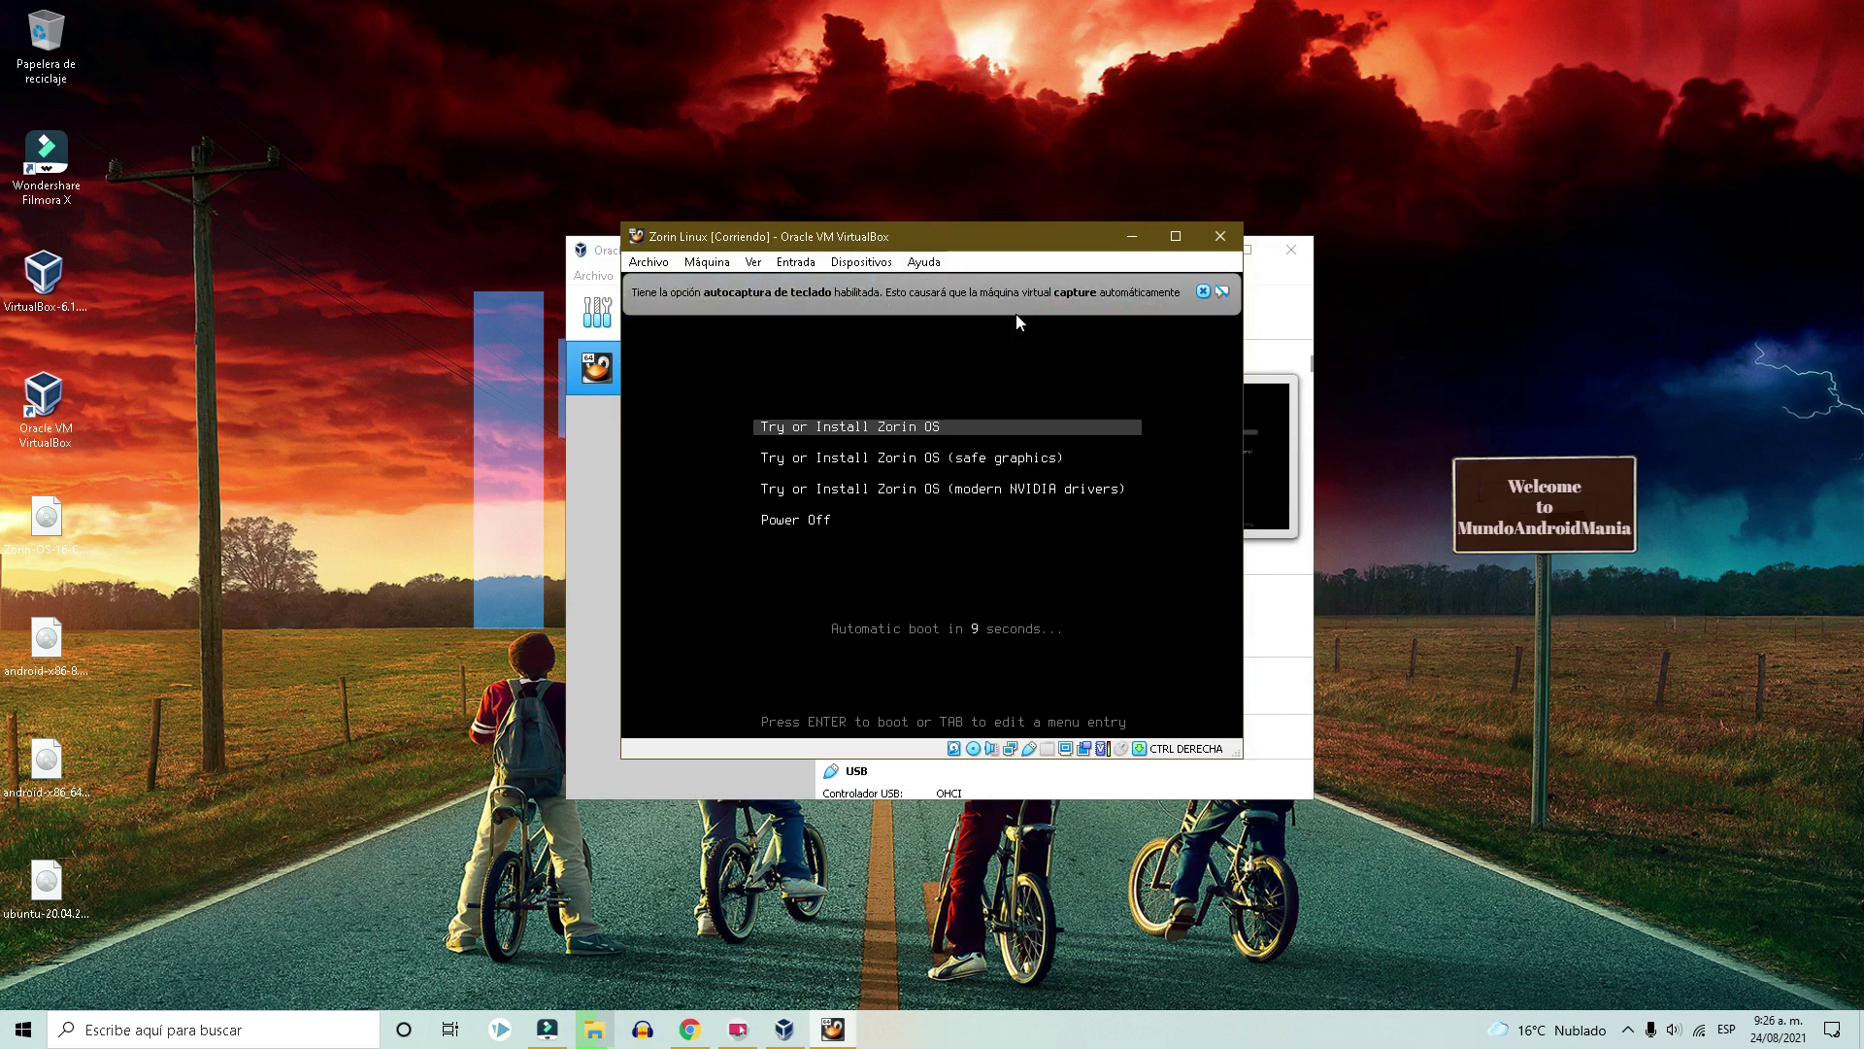
{"action": "key", "text": "Down"}
{"action": "key", "text": "Up"}
{"action": "key", "text": "Return"}
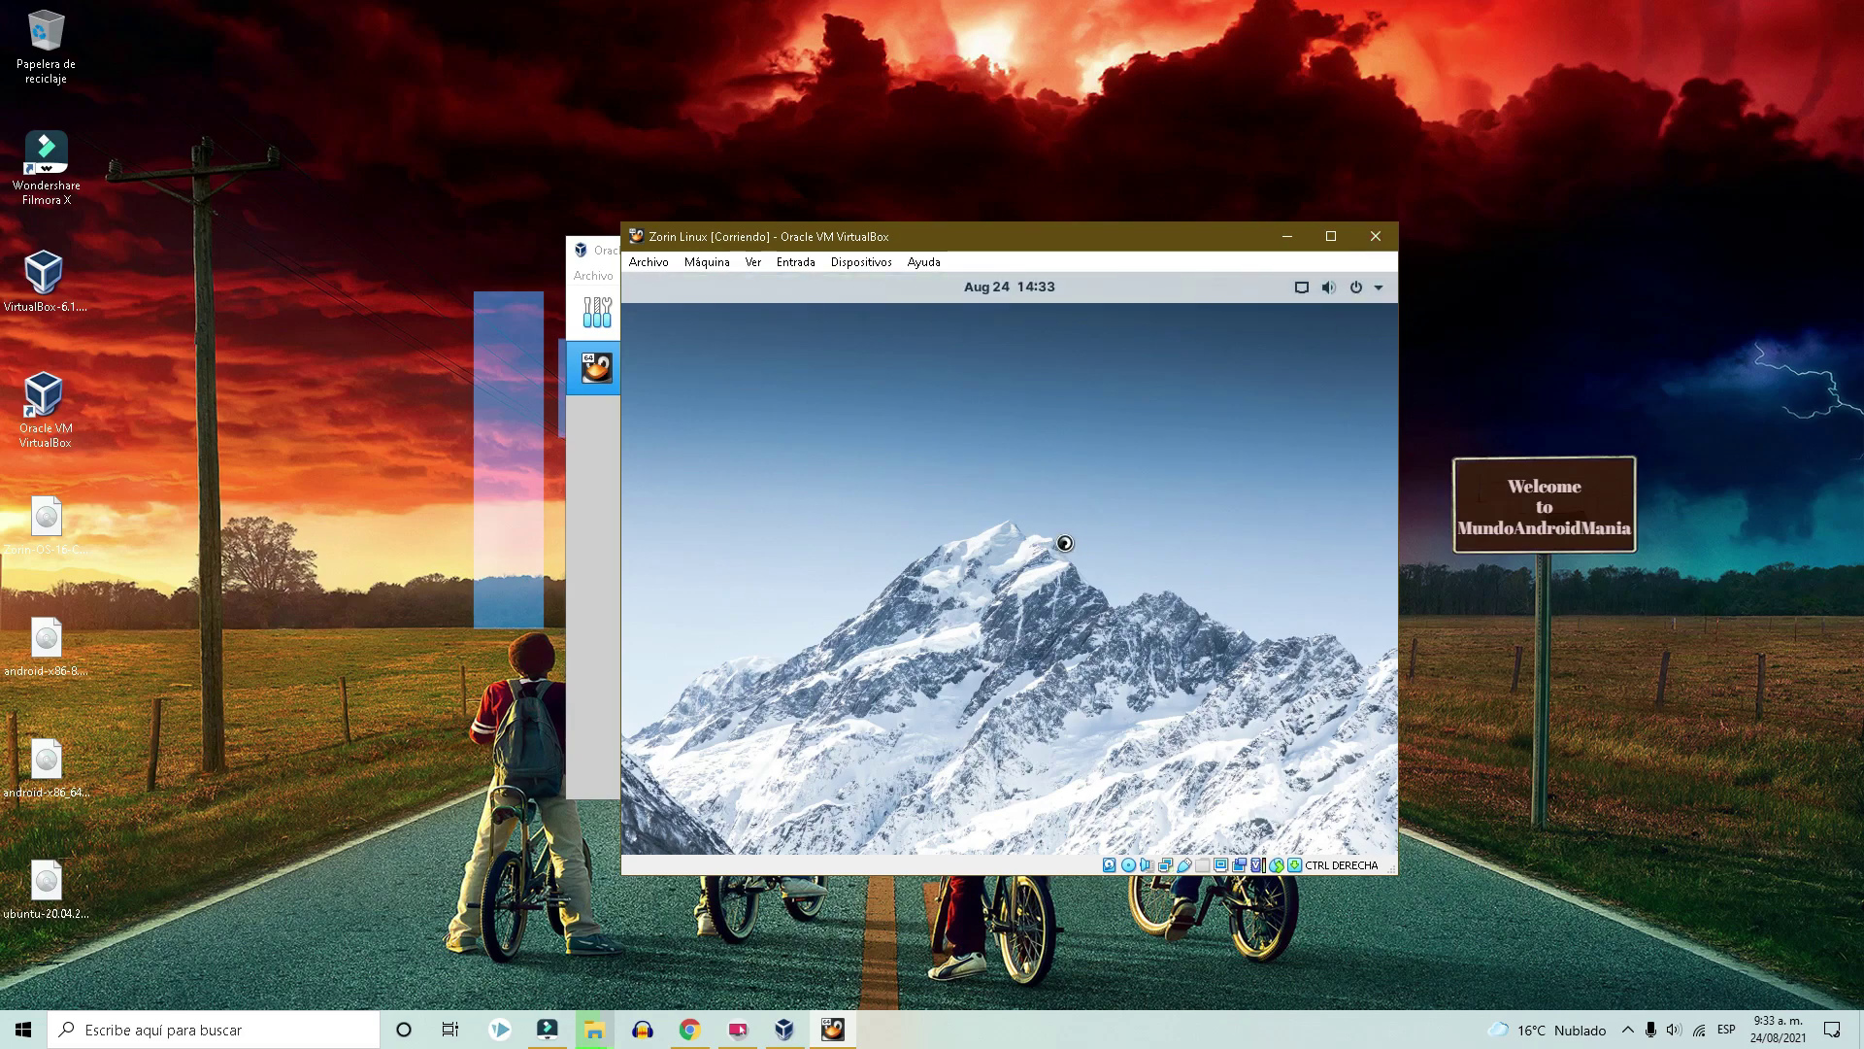
Install Zorin OS with default keyboard, updates and erase-disk options, enter the account name, then restart.
{"action": "left_click", "coordinate": [1292, 640]}
{"action": "left_click", "coordinate": [1383, 837]}
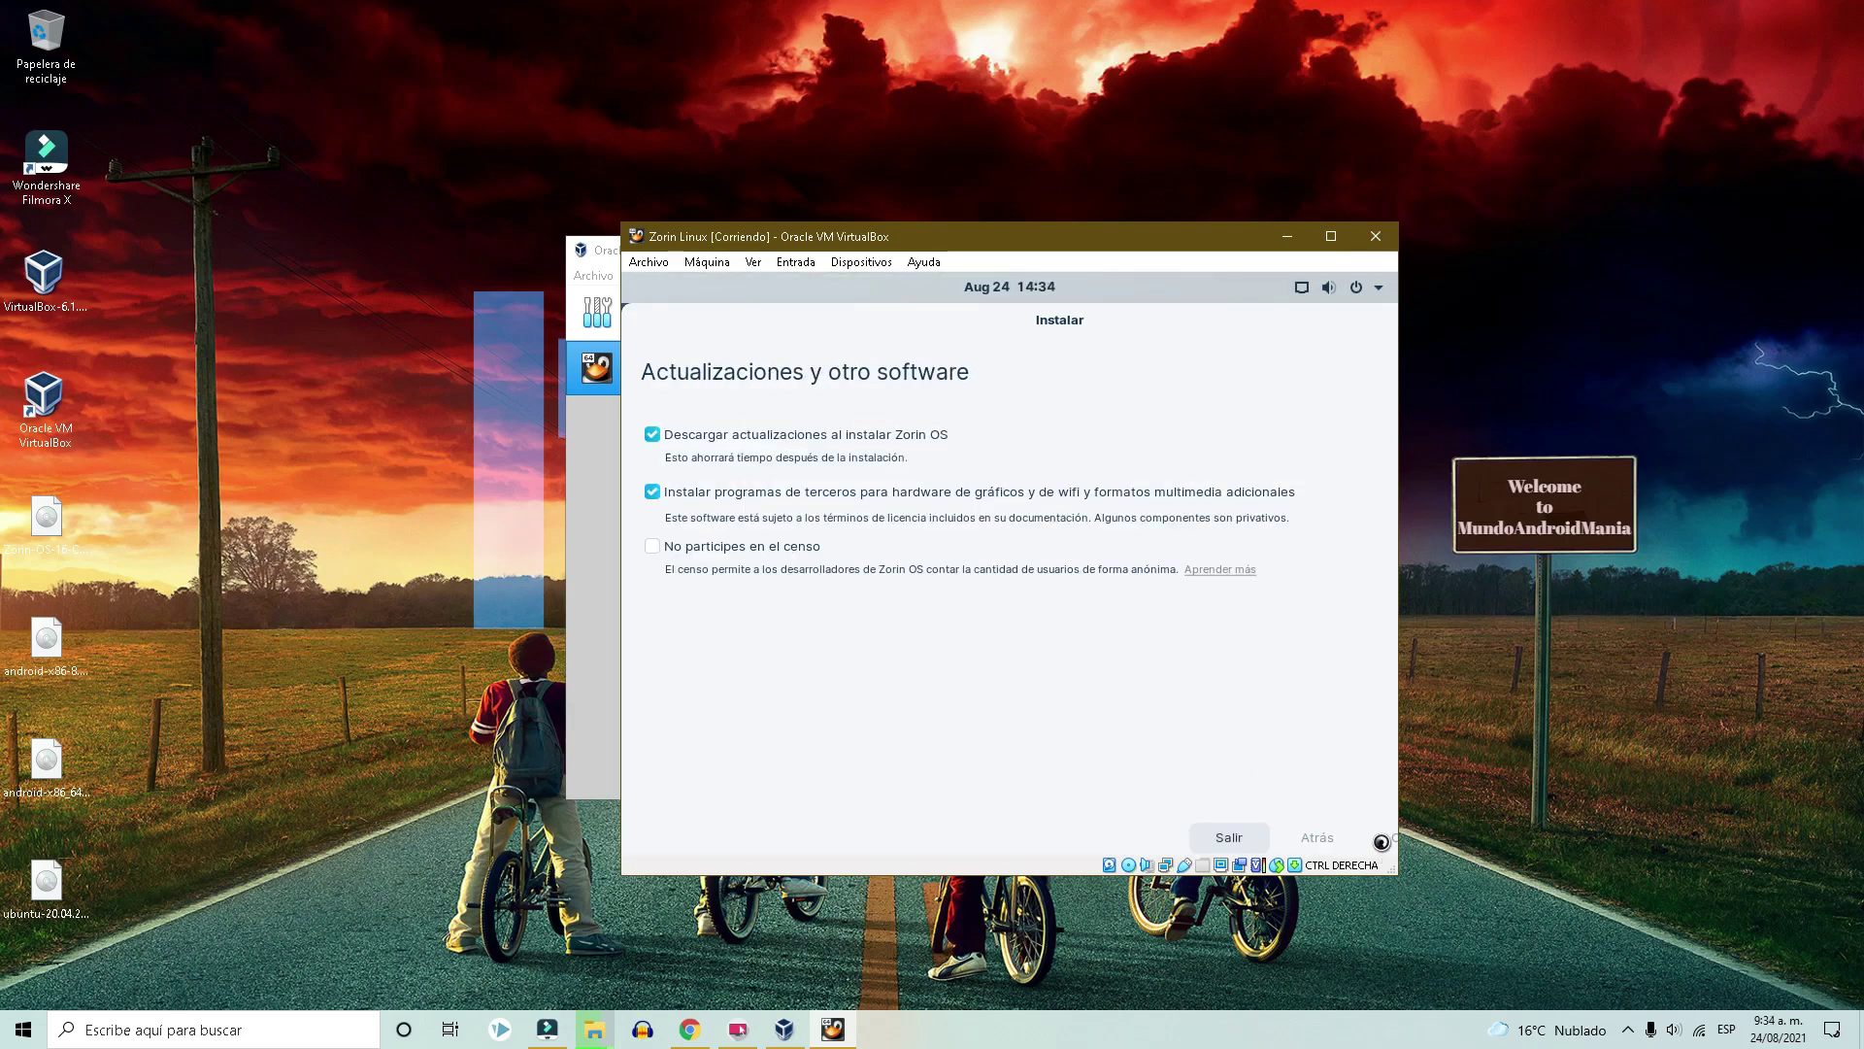
{"action": "left_click", "coordinate": [1383, 836]}
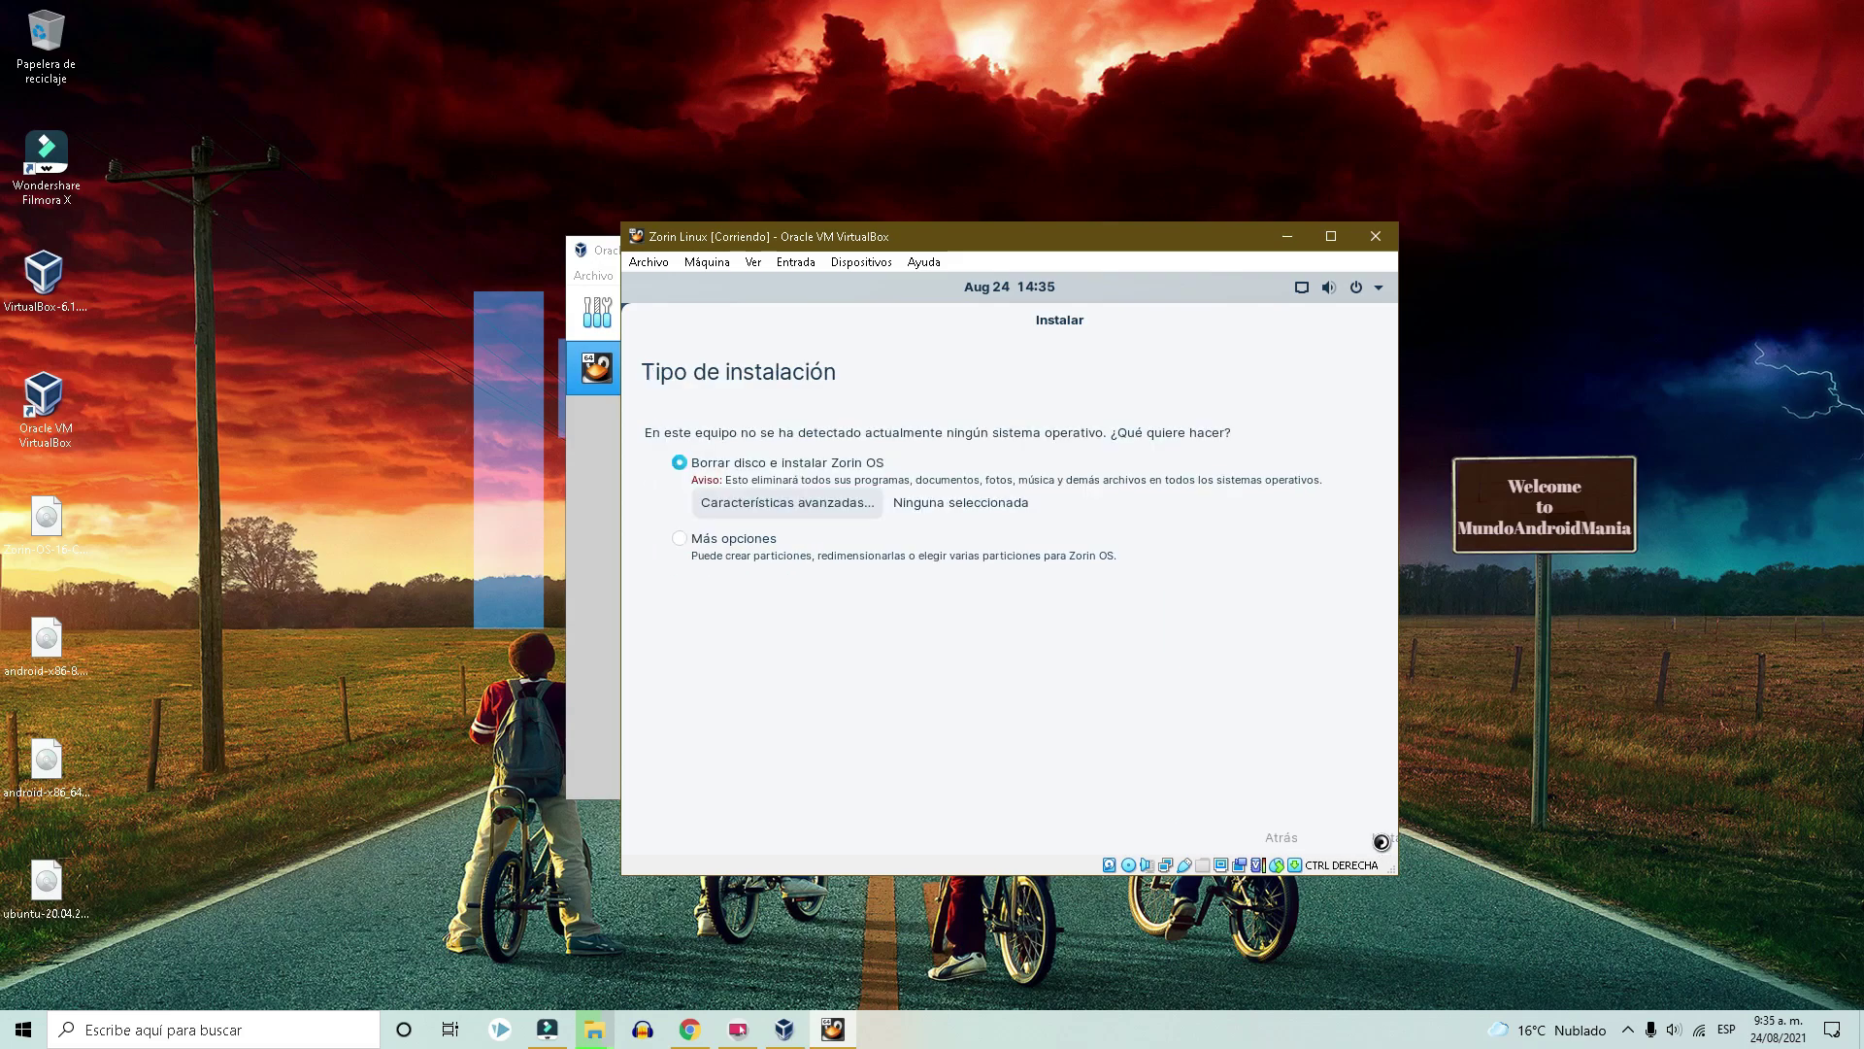
{"action": "left_click", "coordinate": [1383, 836]}
{"action": "left_click", "coordinate": [1382, 837]}
{"action": "type", "text": "Danny"}
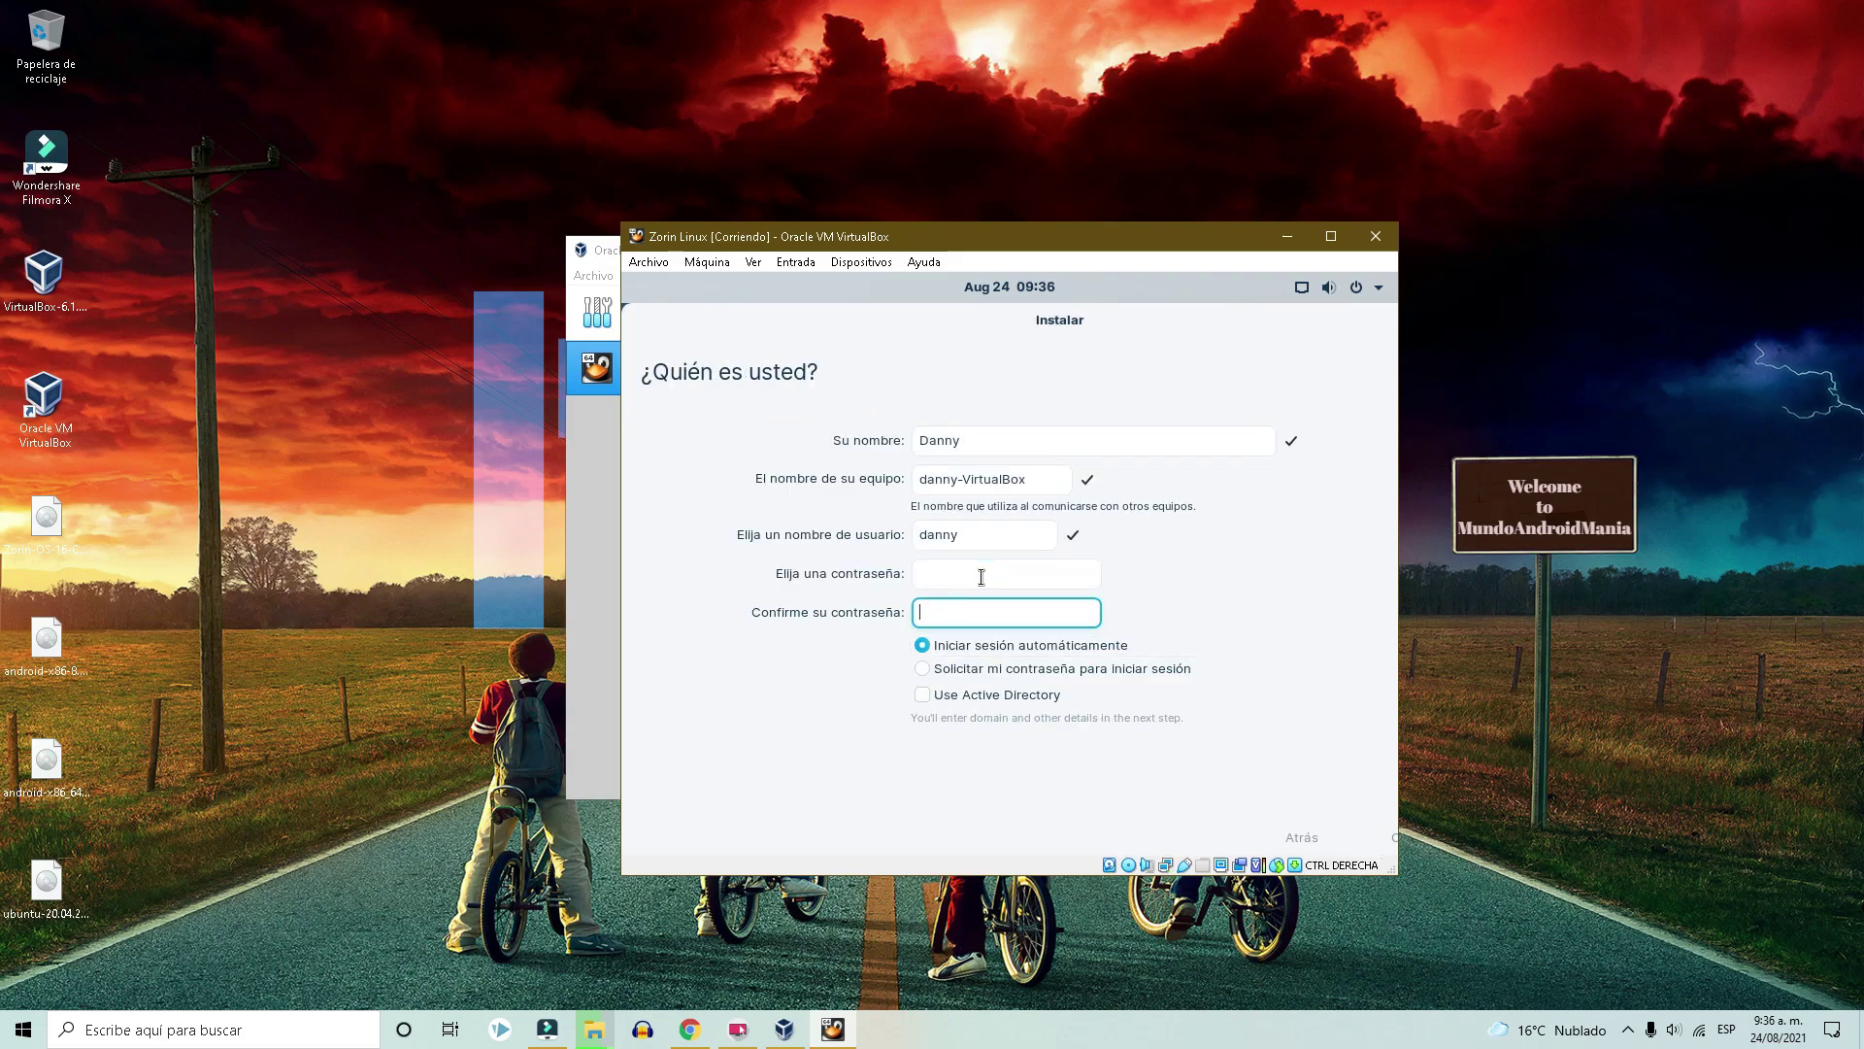
{"action": "left_click", "coordinate": [1382, 837]}
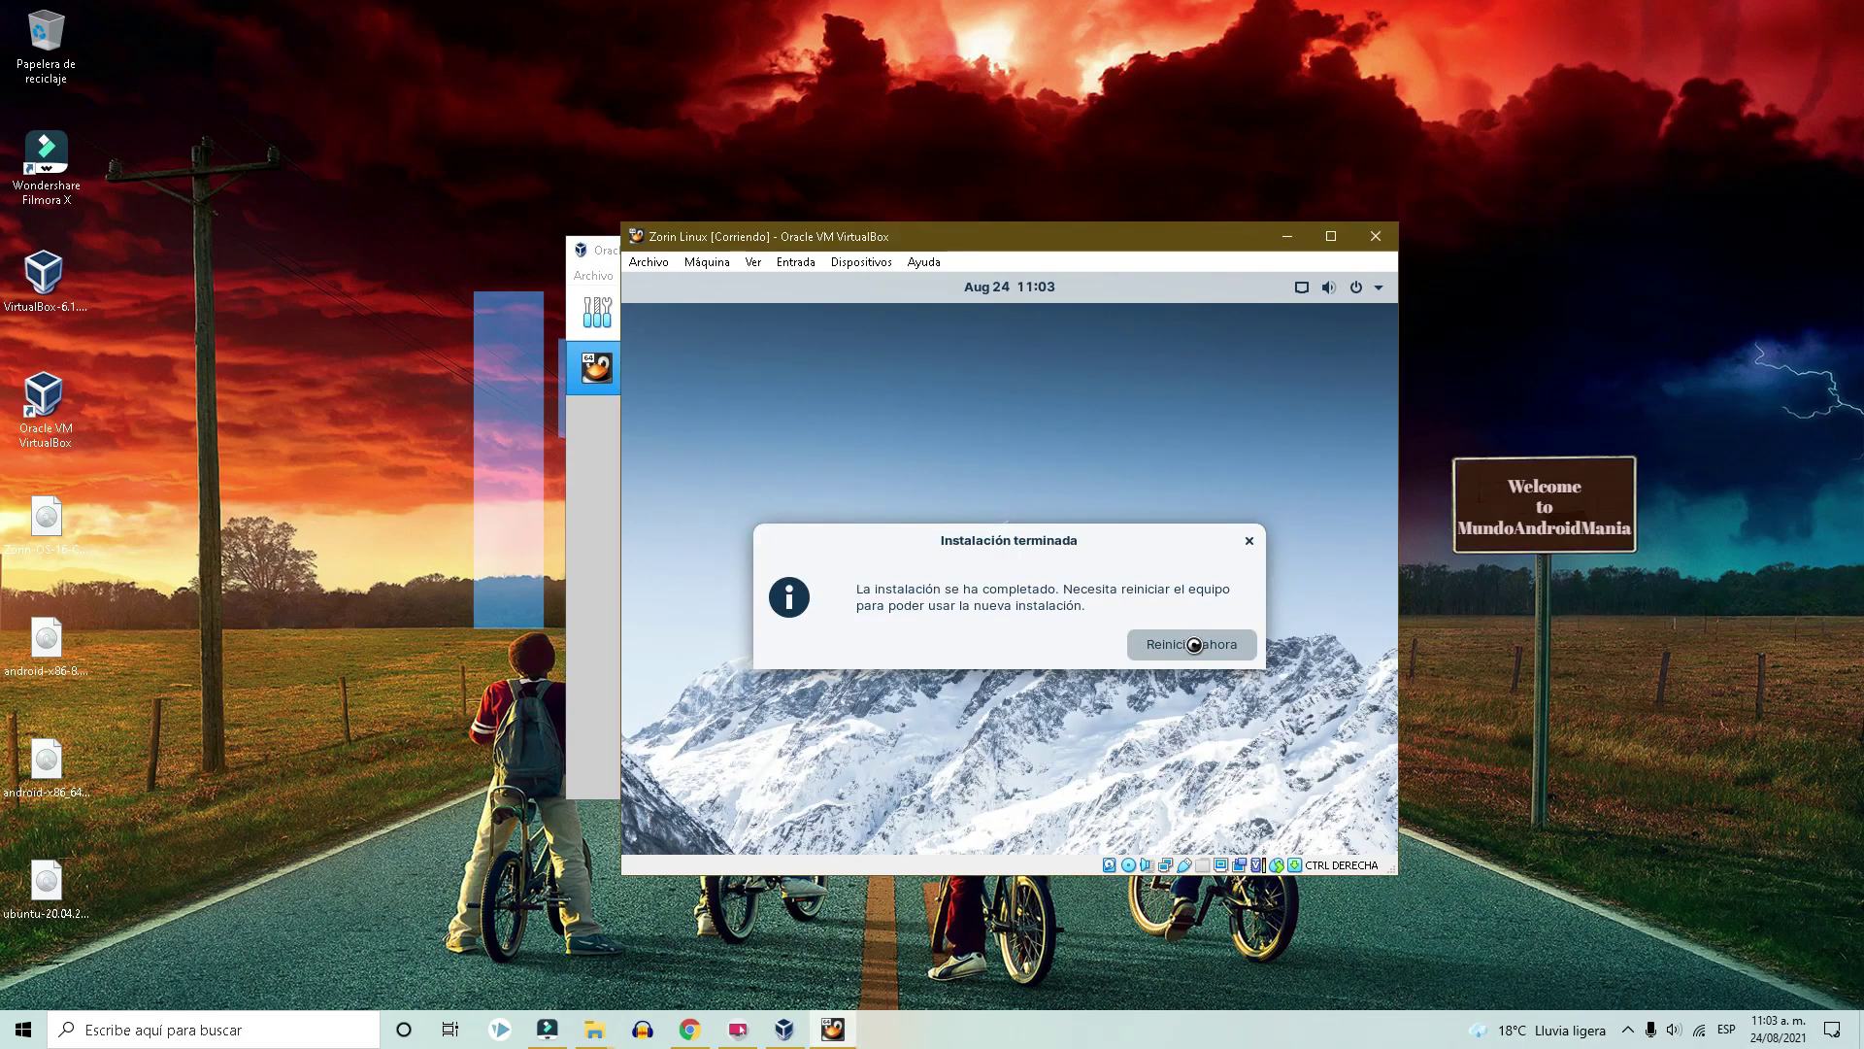
{"action": "left_click", "coordinate": [1194, 645]}
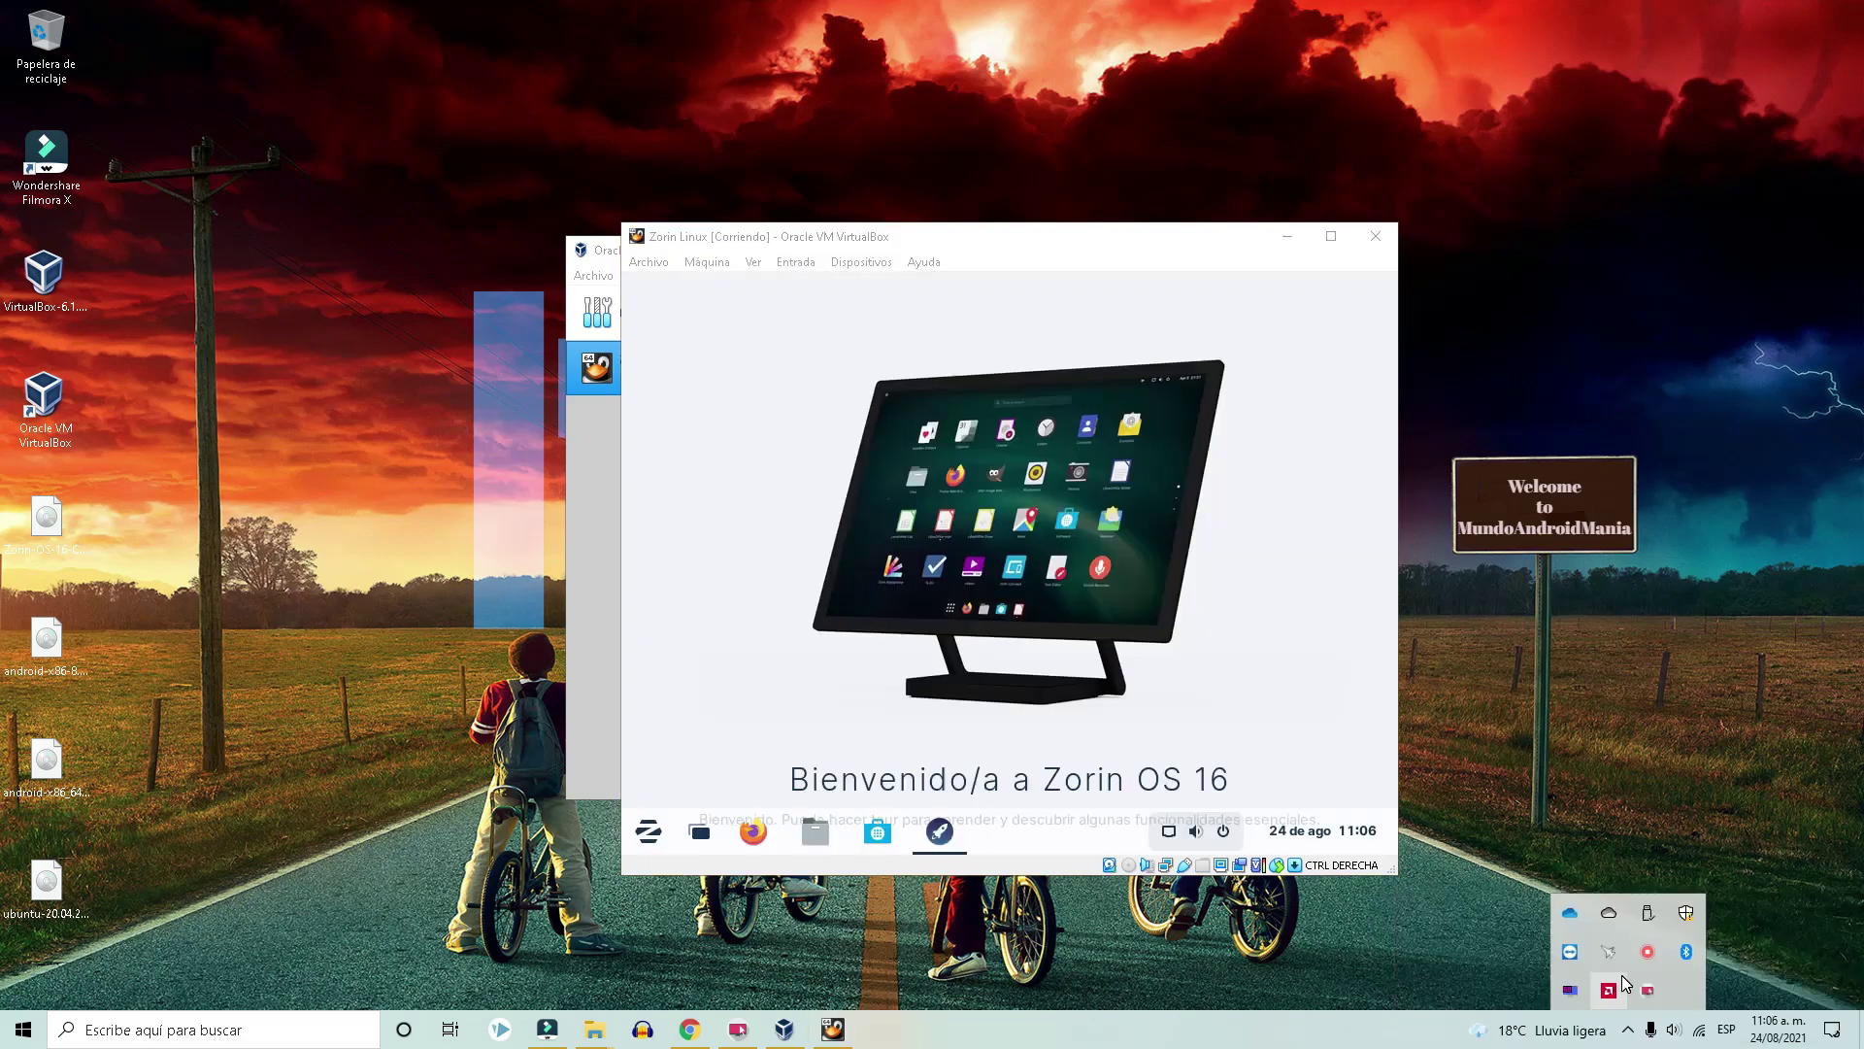
Launch Firefox in the Zorin VM and search YouTube for 'mundo ahndroid', scrolling the results.
{"action": "left_click", "coordinate": [669, 830]}
{"action": "left_click", "coordinate": [657, 841]}
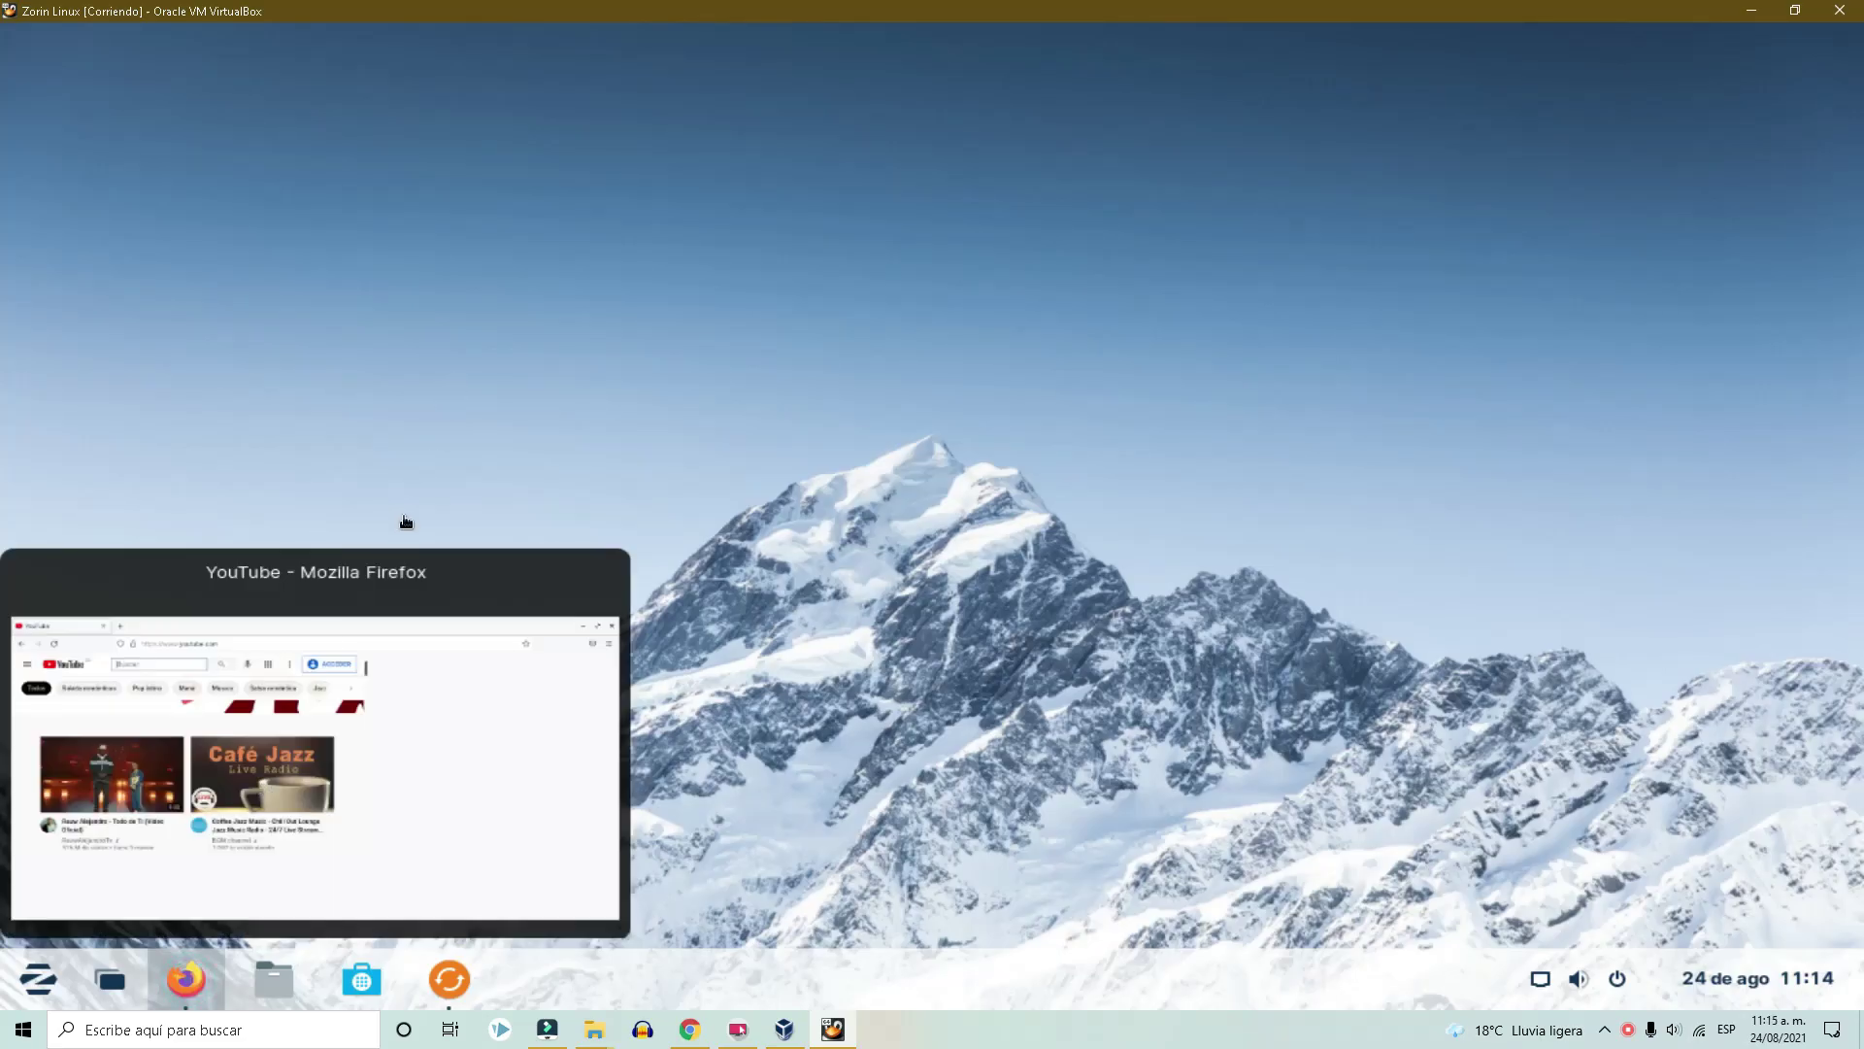
{"action": "left_click", "coordinate": [404, 582]}
{"action": "left_click", "coordinate": [553, 168]}
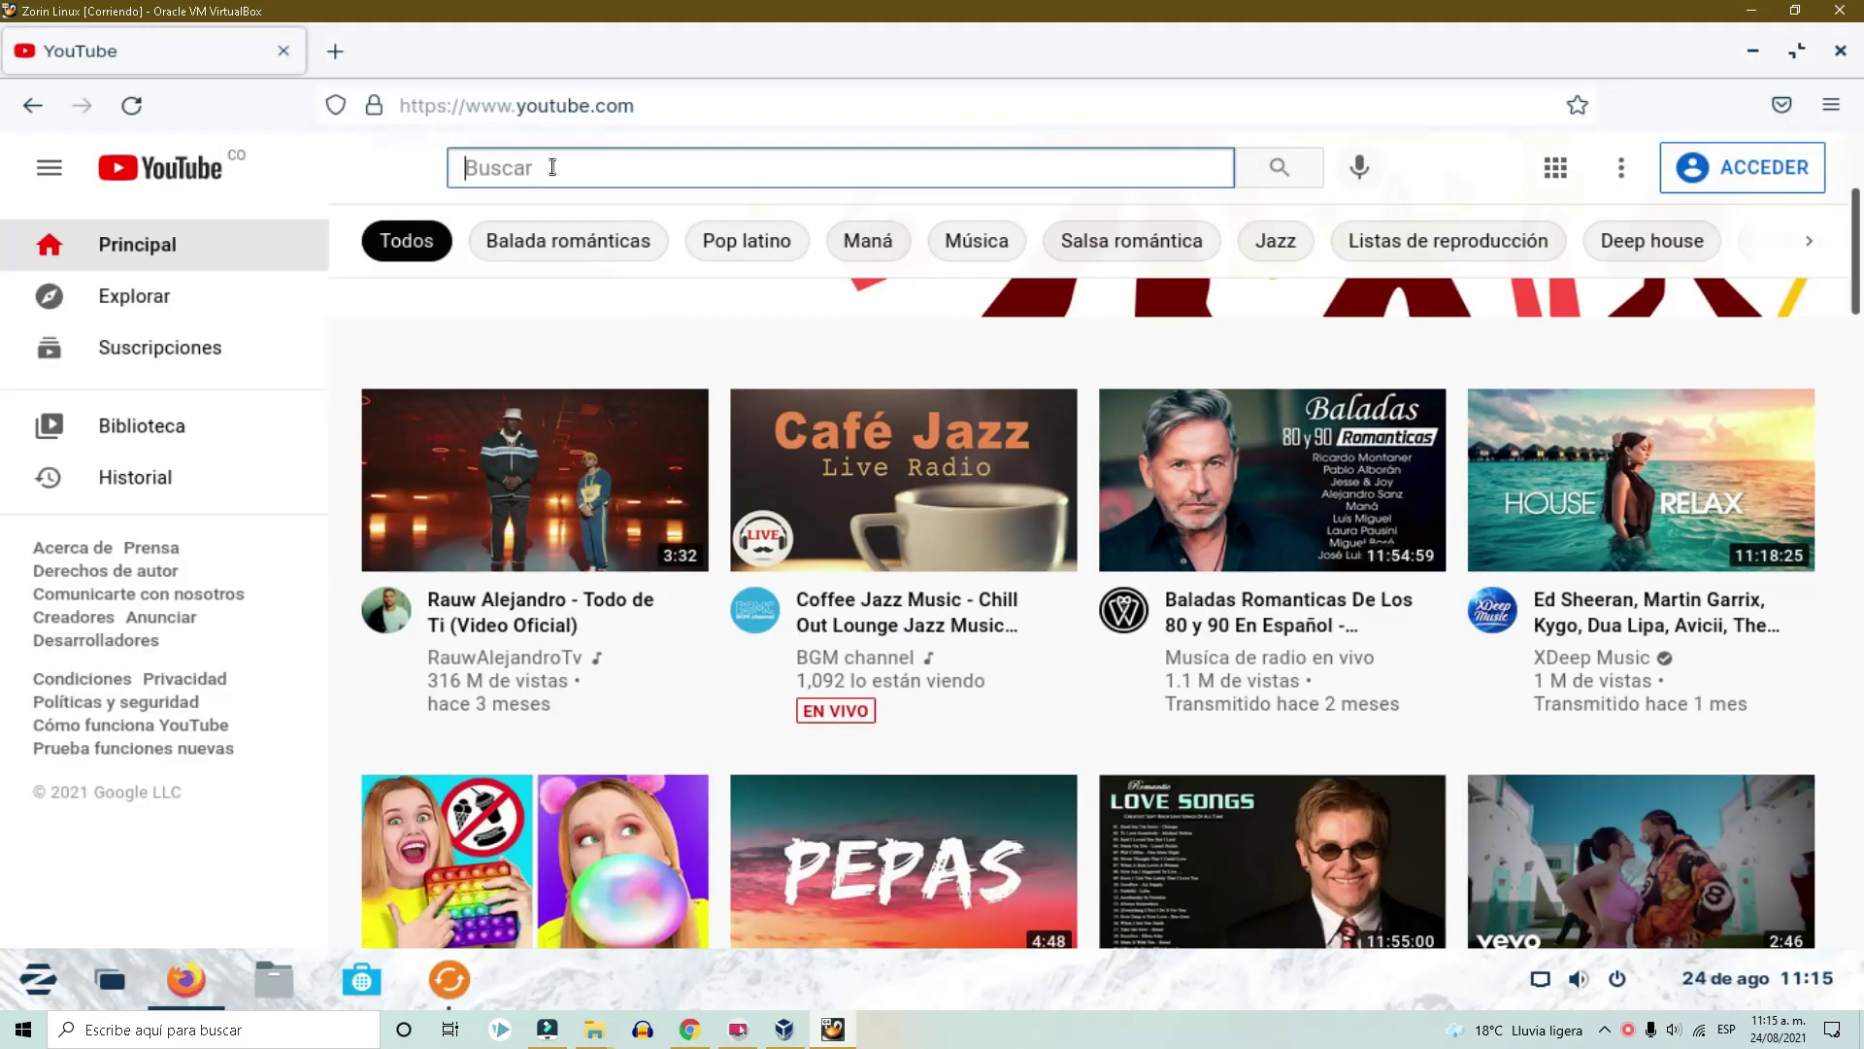
{"action": "type", "text": "mundo ahndroid"}
{"action": "left_click", "coordinate": [558, 228]}
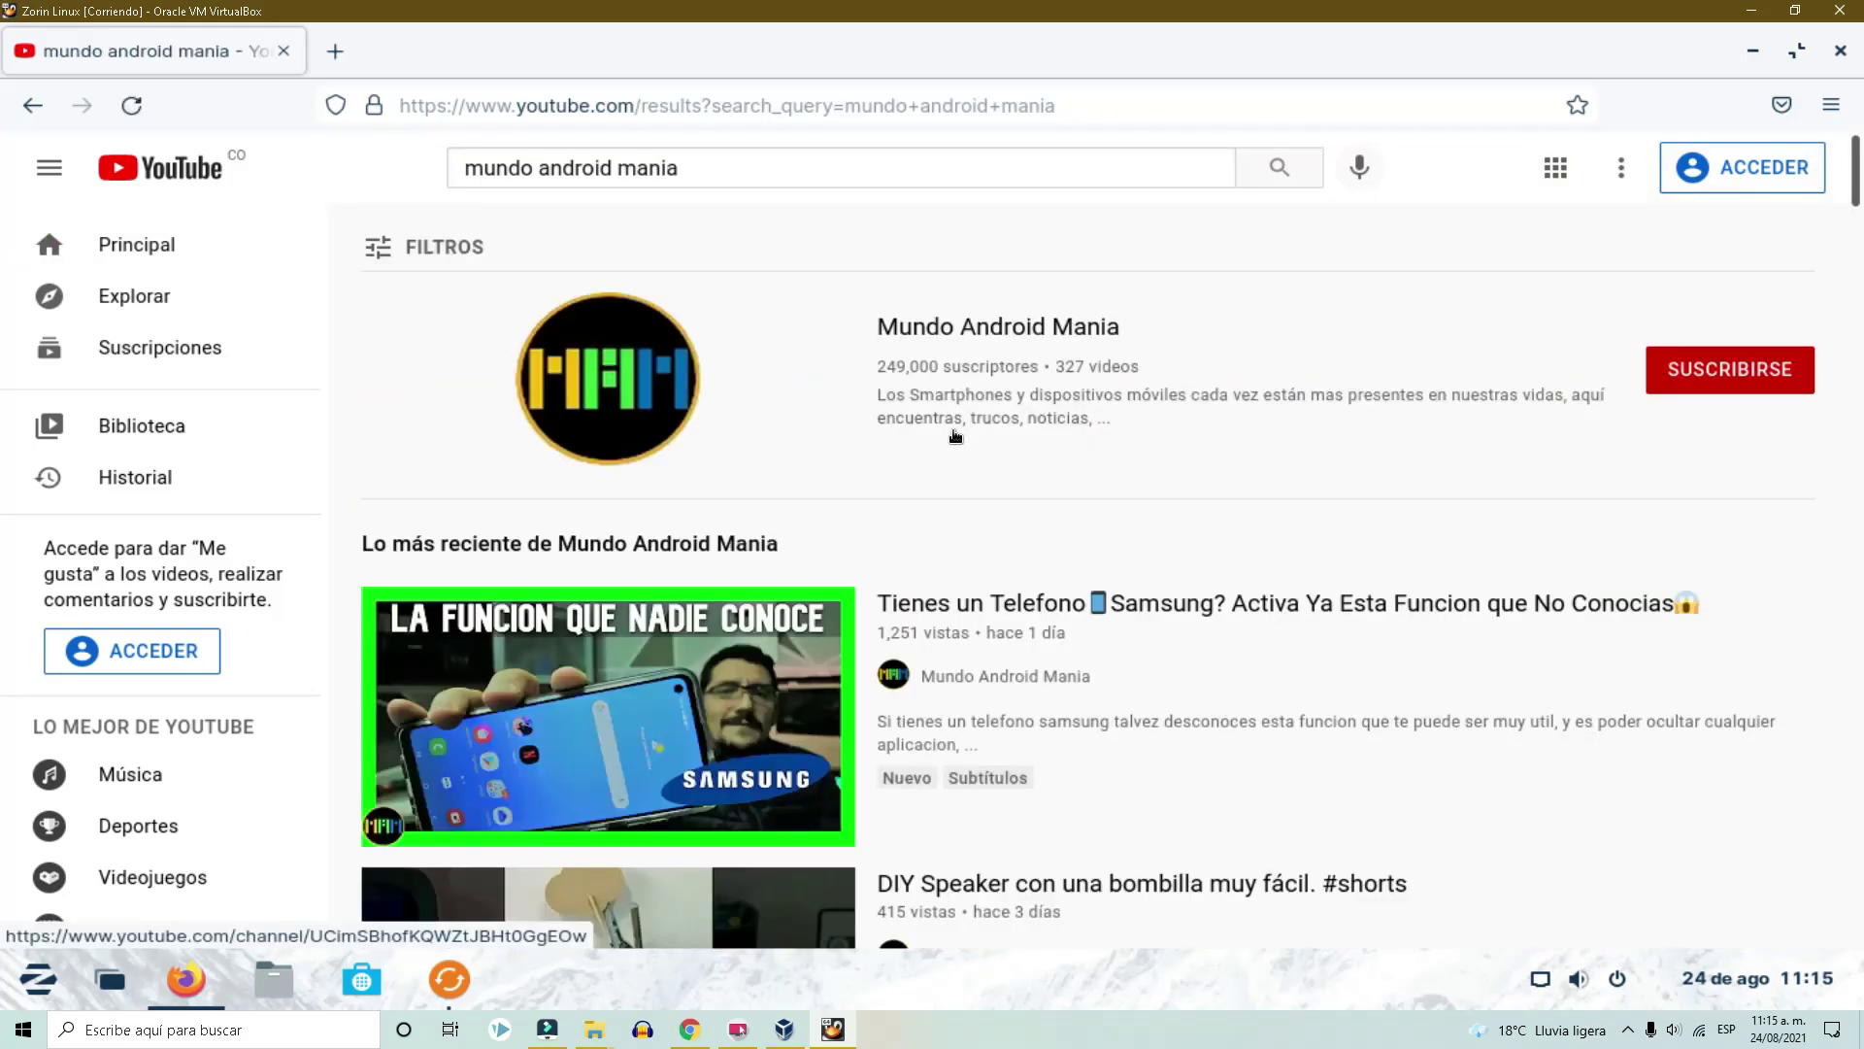
{"action": "scroll", "coordinate": [955, 436], "scroll_direction": "down", "scroll_amount": 5}
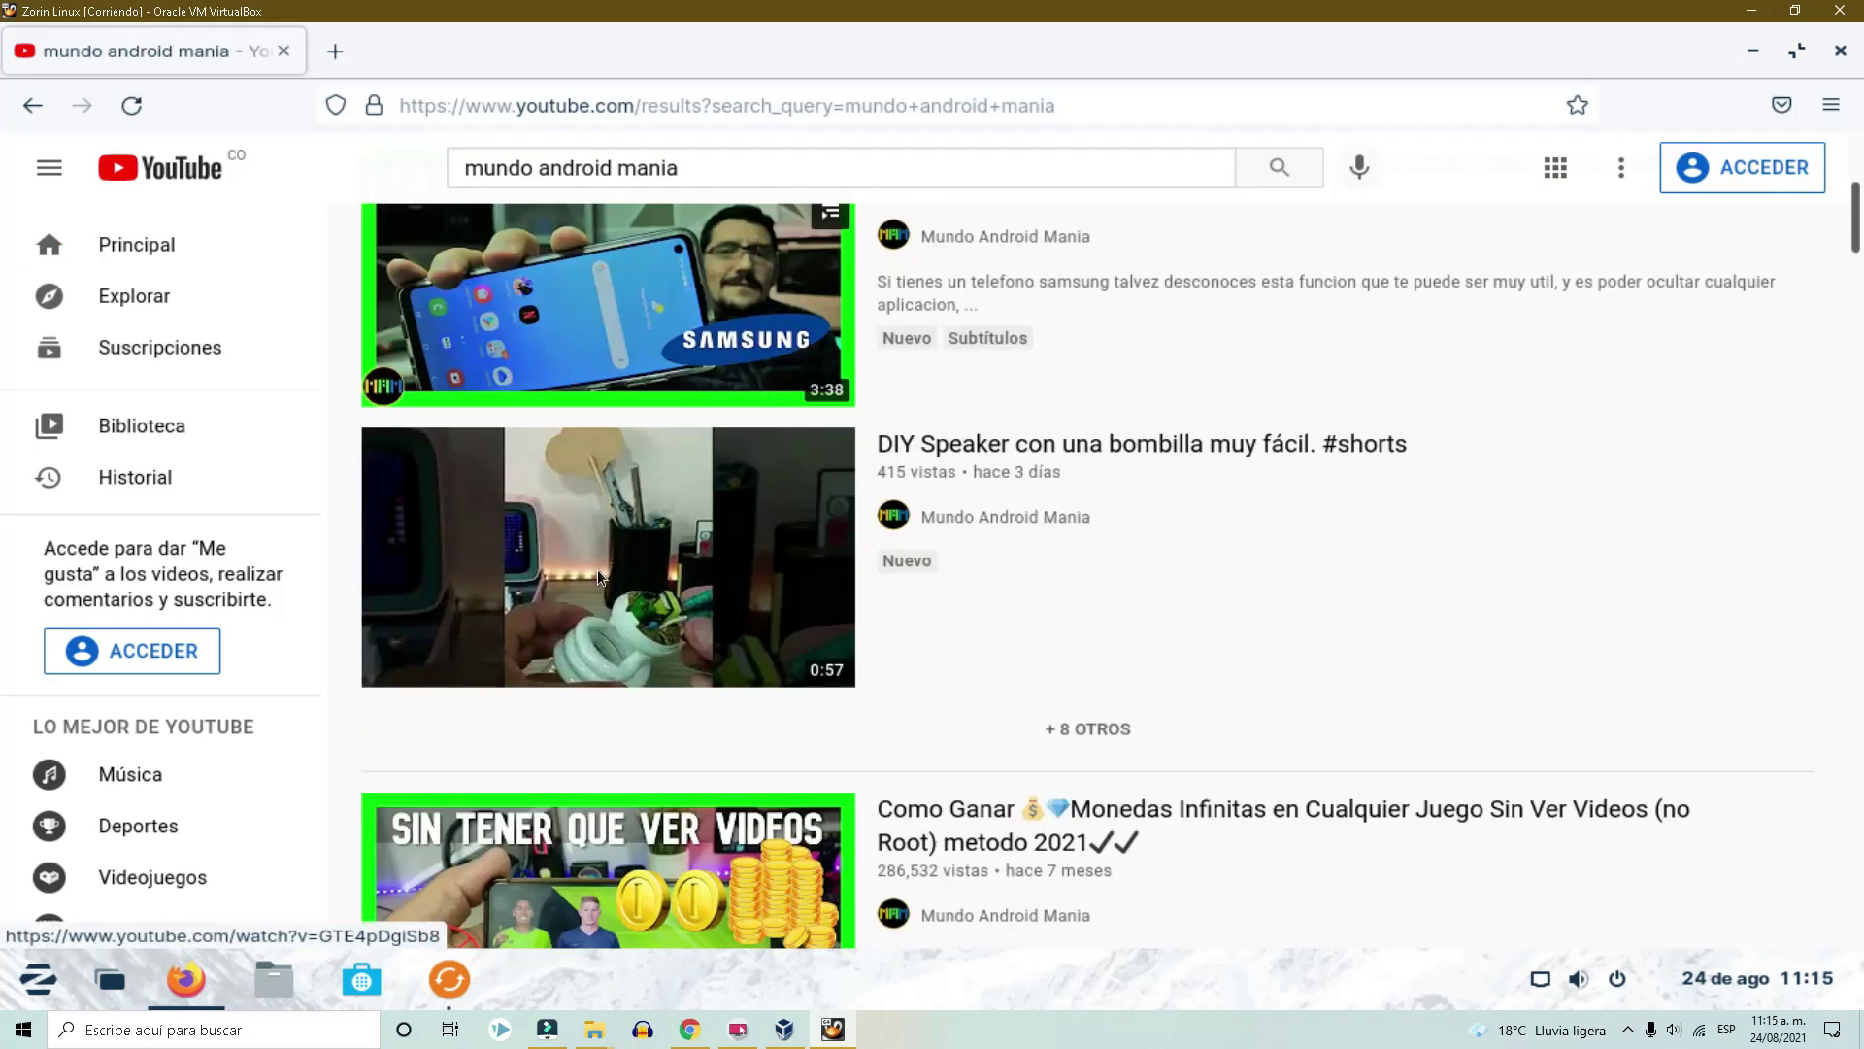
Open the Público folder in Zorin's Files, then start a new VirtualBox machine with Nueva.
{"action": "key", "text": "super+d"}
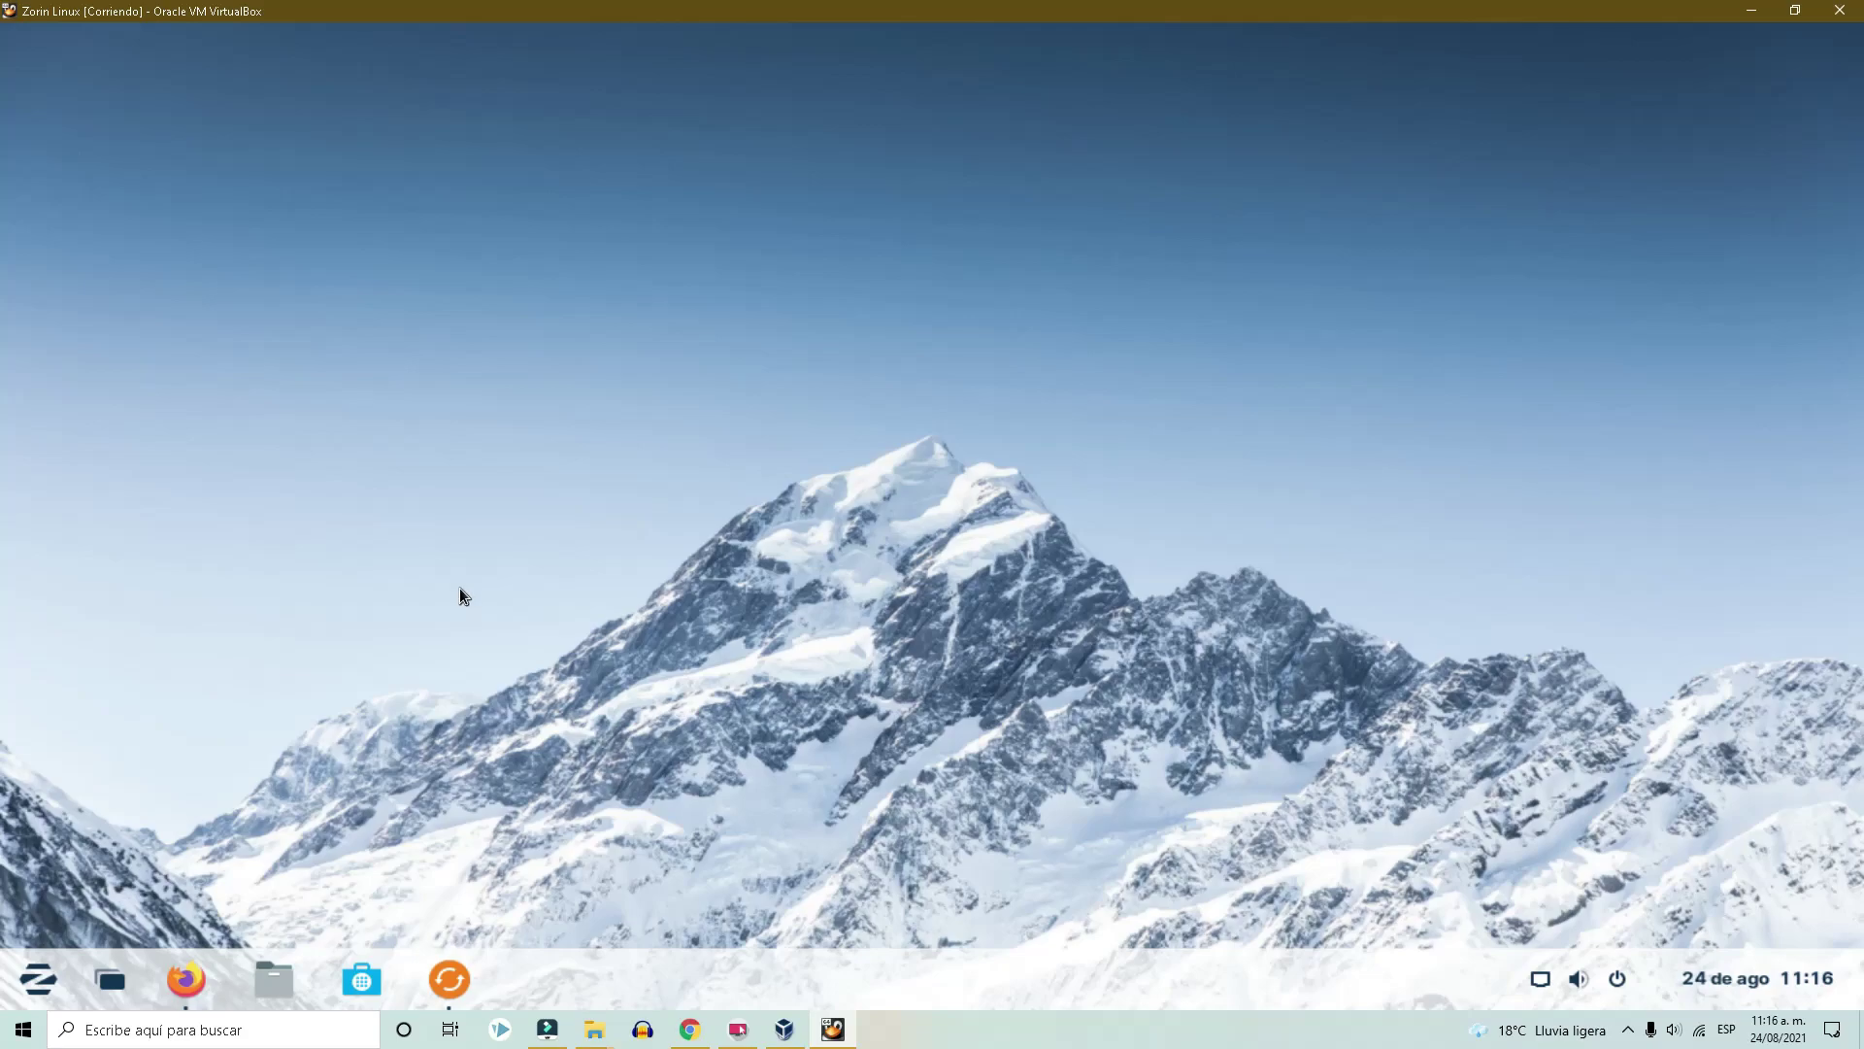
{"action": "key", "text": "super+e"}
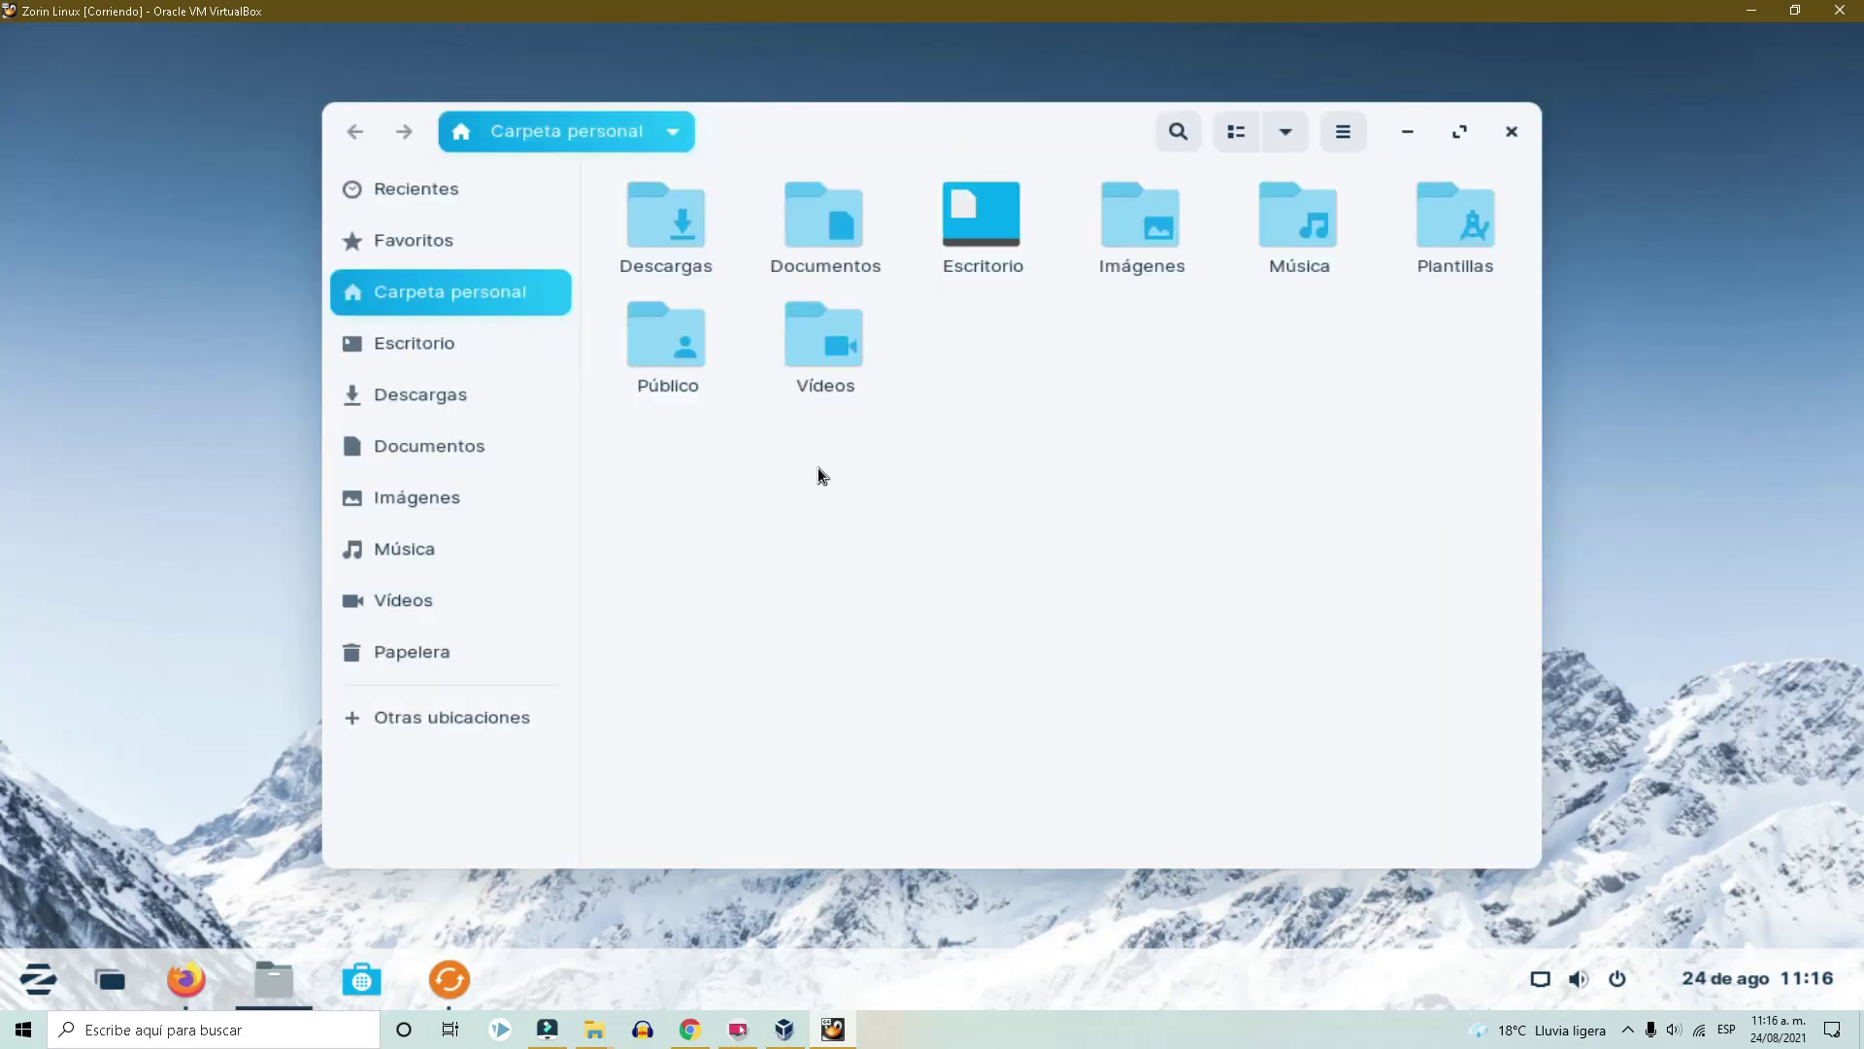
{"action": "left_click", "coordinate": [674, 341]}
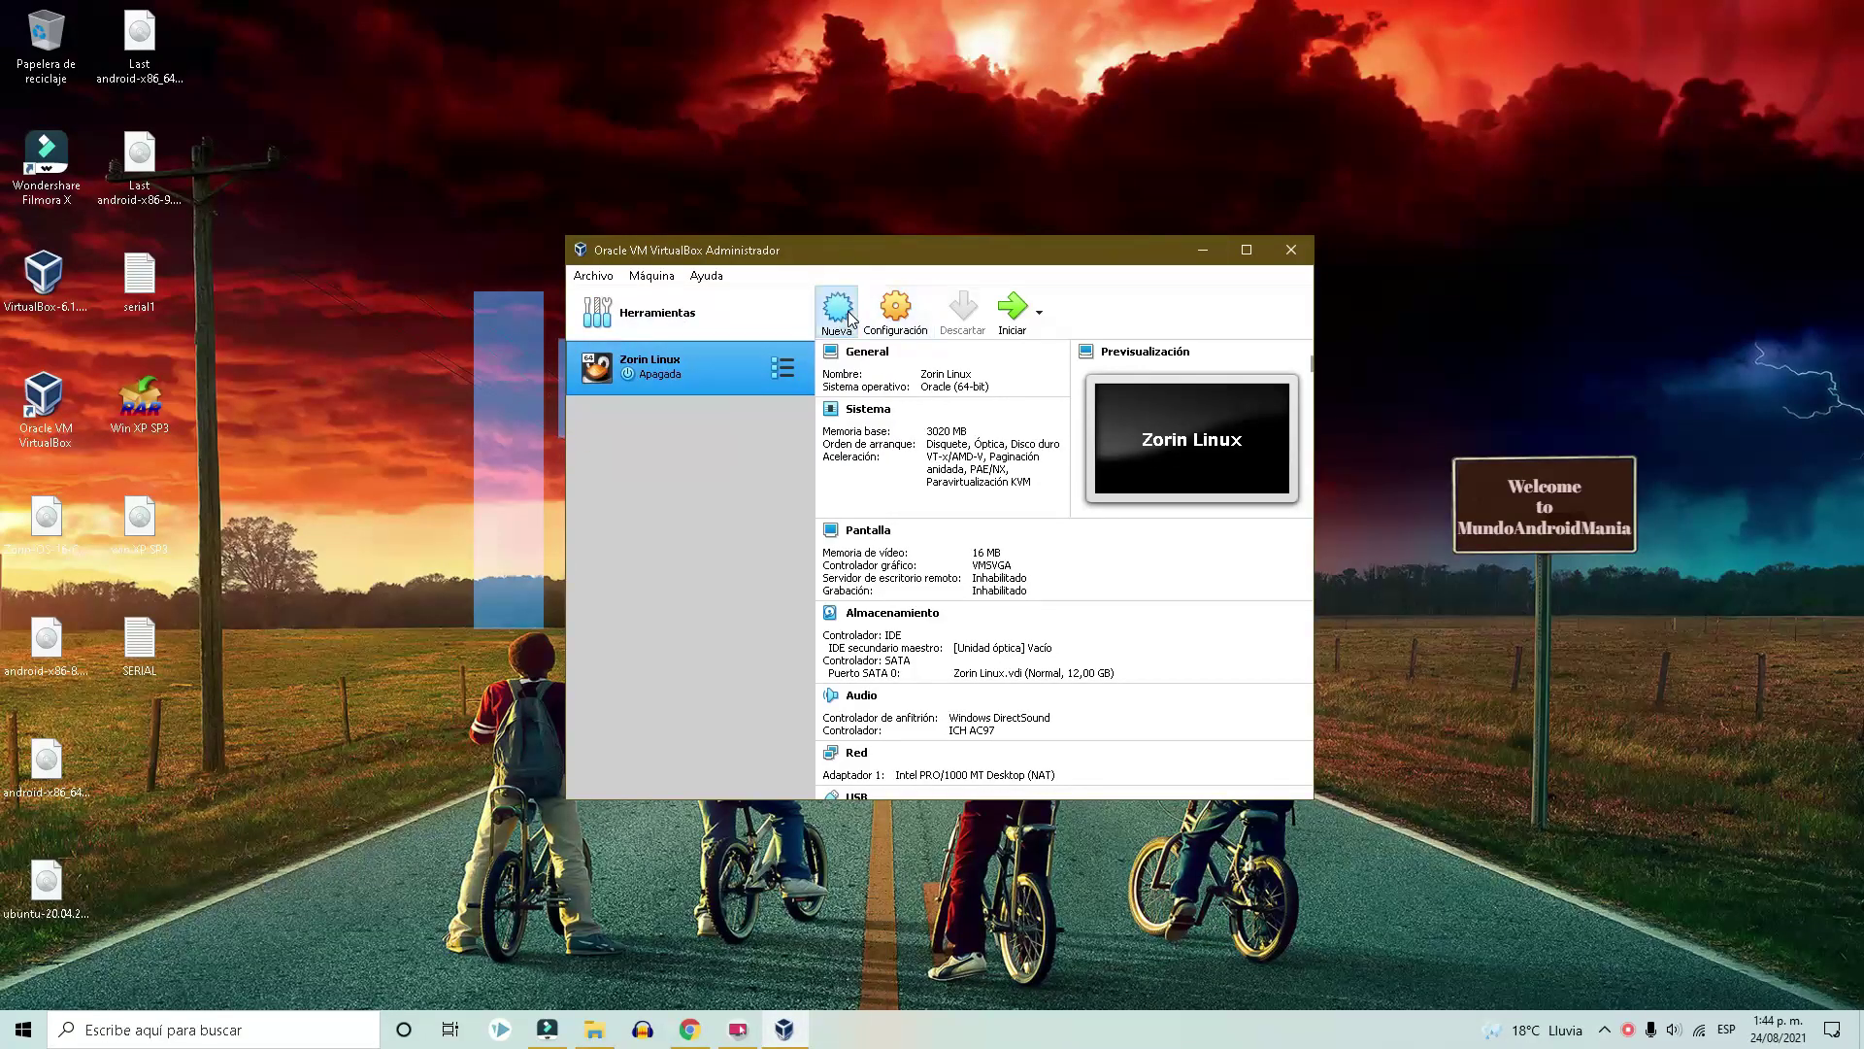
{"action": "left_click", "coordinate": [837, 309]}
Name the new machine 'Win xp', version Windows XP (32-bit), with 2048 MB memory.
{"action": "type", "text": "Win xp"}
{"action": "left_click", "coordinate": [937, 619]}
{"action": "left_click", "coordinate": [935, 619]}
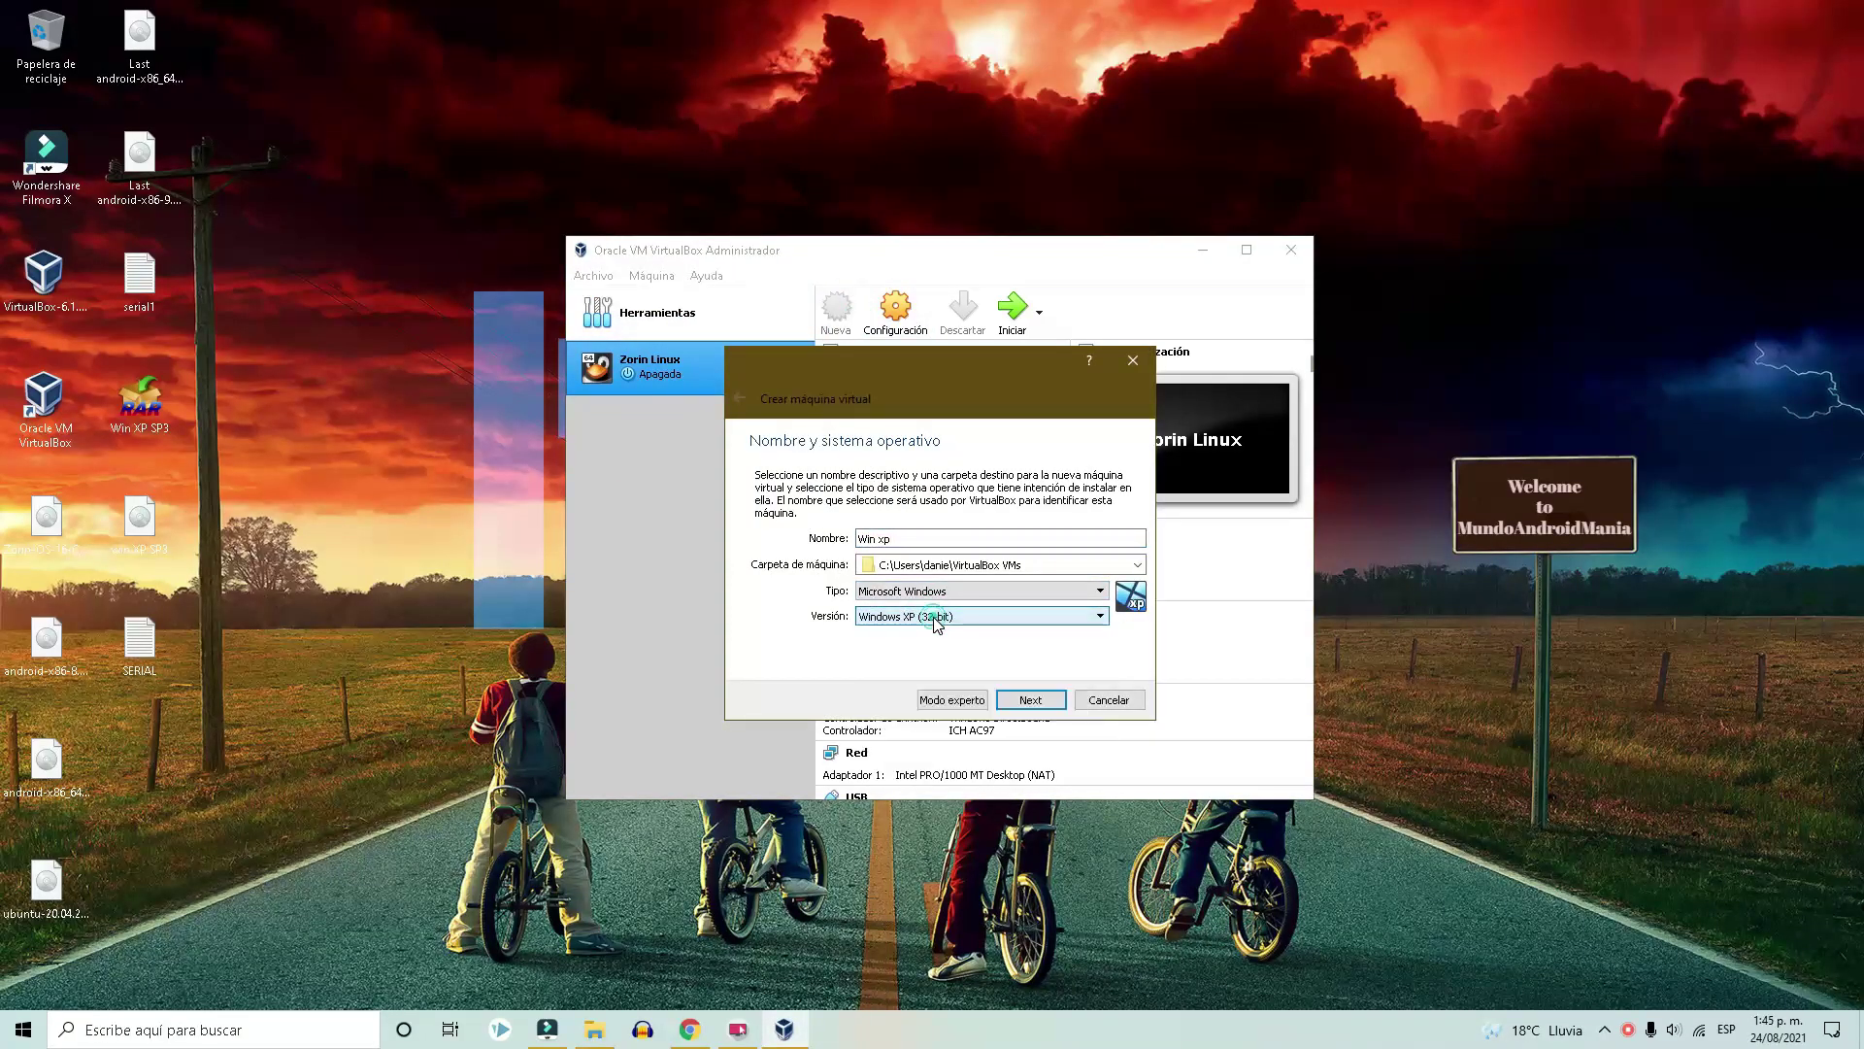
{"action": "left_click", "coordinate": [1030, 699]}
{"action": "left_click_drag", "start_coordinate": [762, 539], "coordinate": [783, 541]}
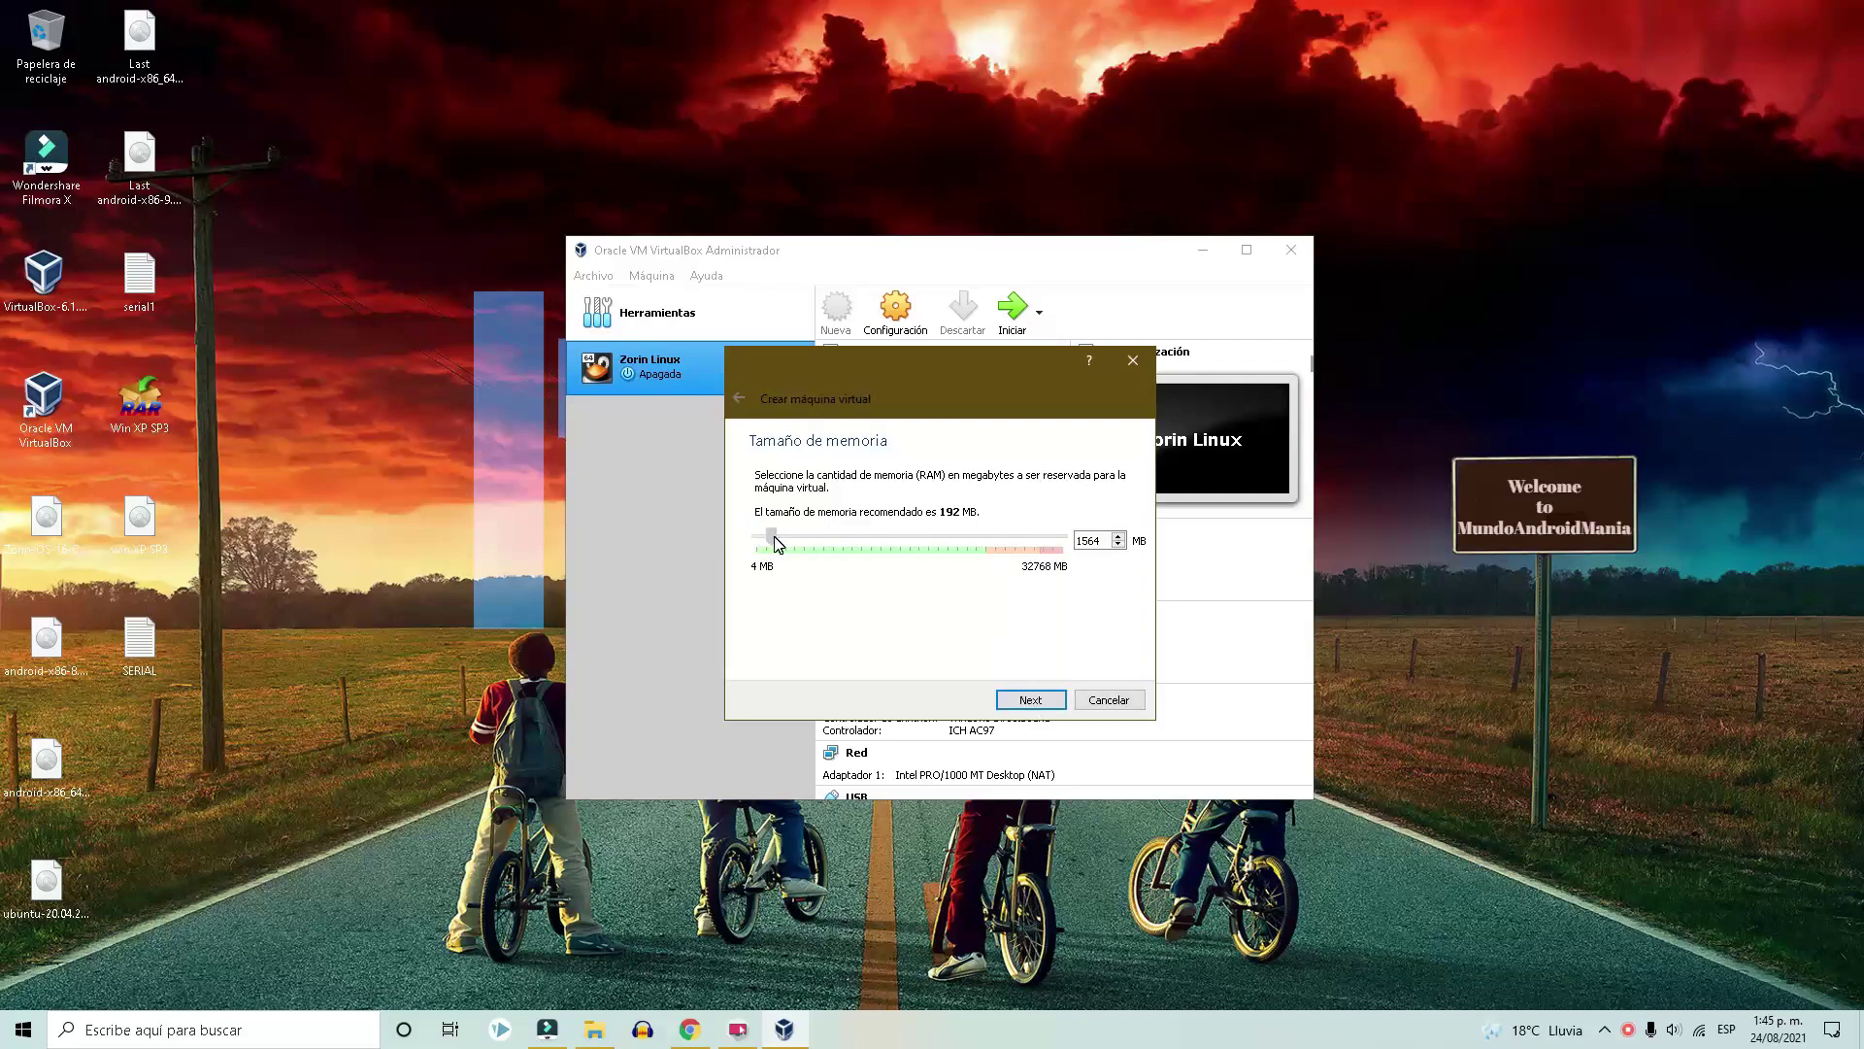
Create a dynamically allocated 10 GB VDI virtual hard disk for Win xp.
{"action": "left_click", "coordinate": [1031, 699]}
{"action": "left_click", "coordinate": [1030, 699]}
{"action": "left_click", "coordinate": [1044, 725]}
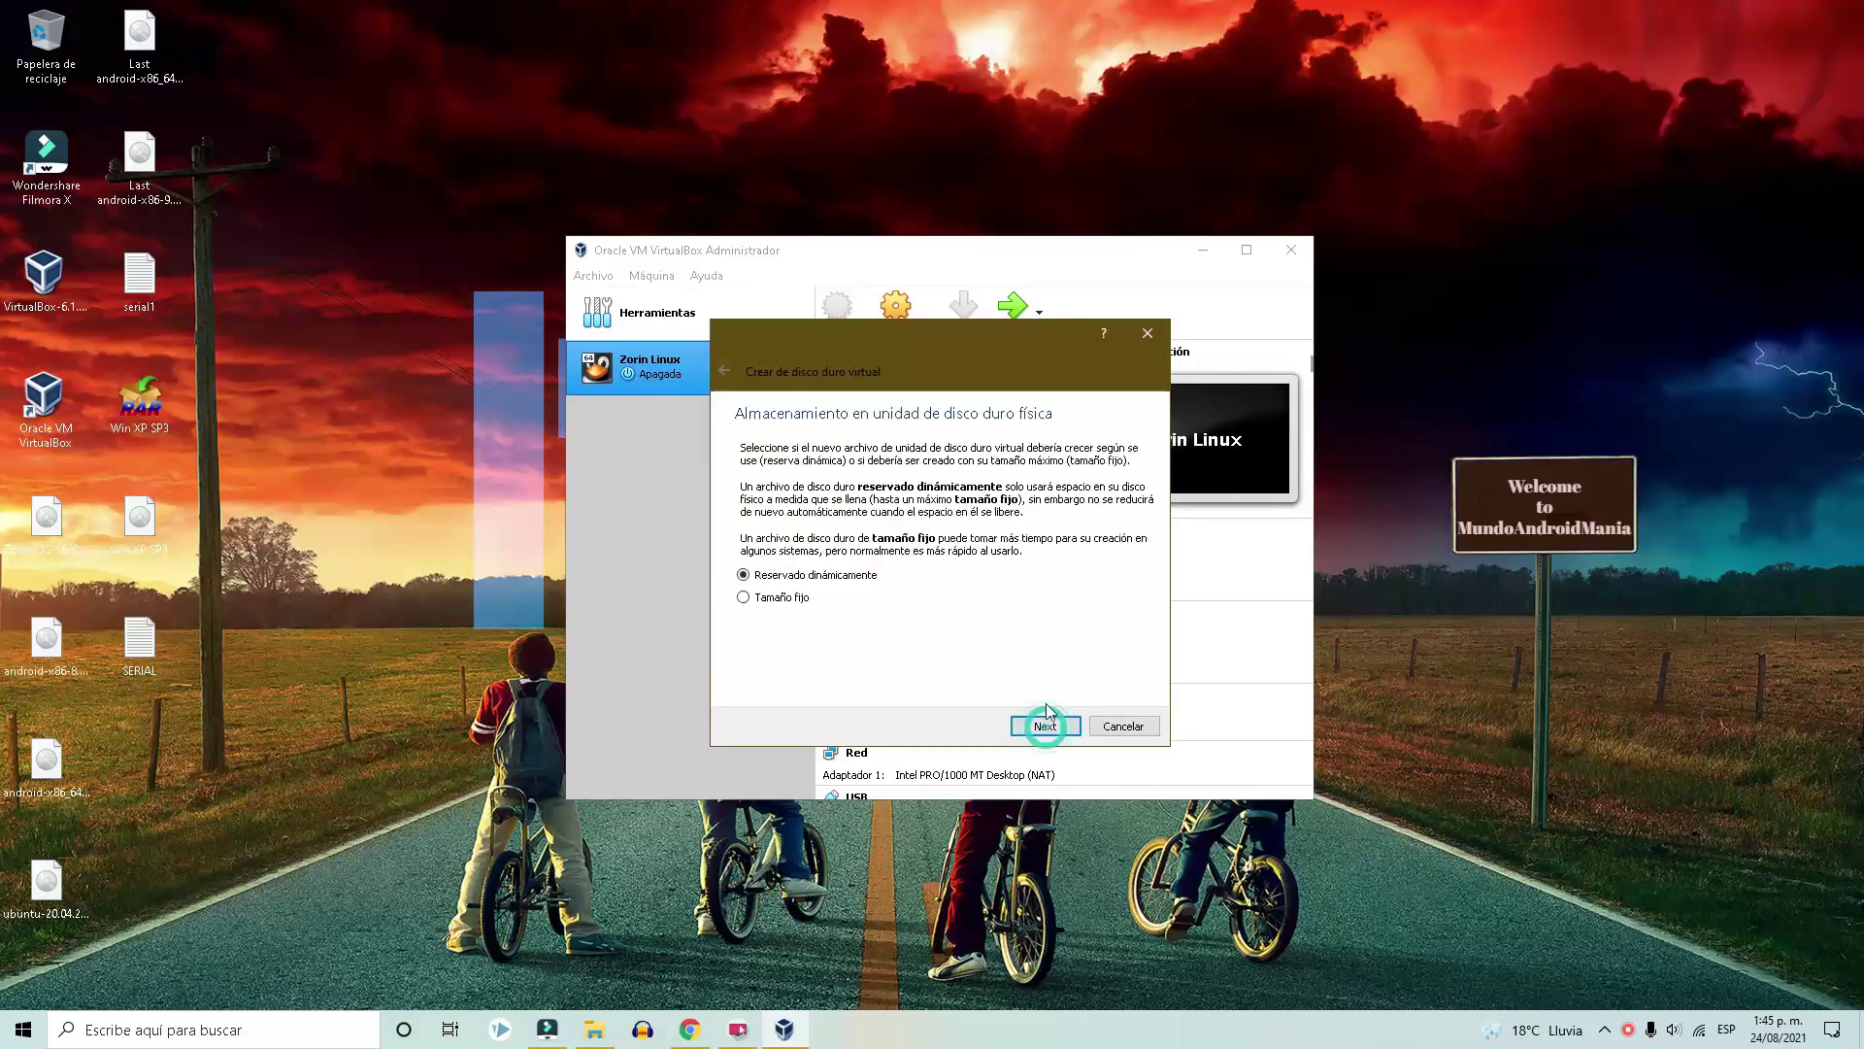
{"action": "left_click", "coordinate": [1037, 724]}
{"action": "left_click", "coordinate": [1041, 726]}
Attach win XP SP3.iso to Win xp's optical drive in Storage settings.
{"action": "left_click", "coordinate": [765, 438]}
{"action": "key", "text": "ctrl+s"}
{"action": "left_click", "coordinate": [696, 410]}
{"action": "left_click", "coordinate": [834, 415]}
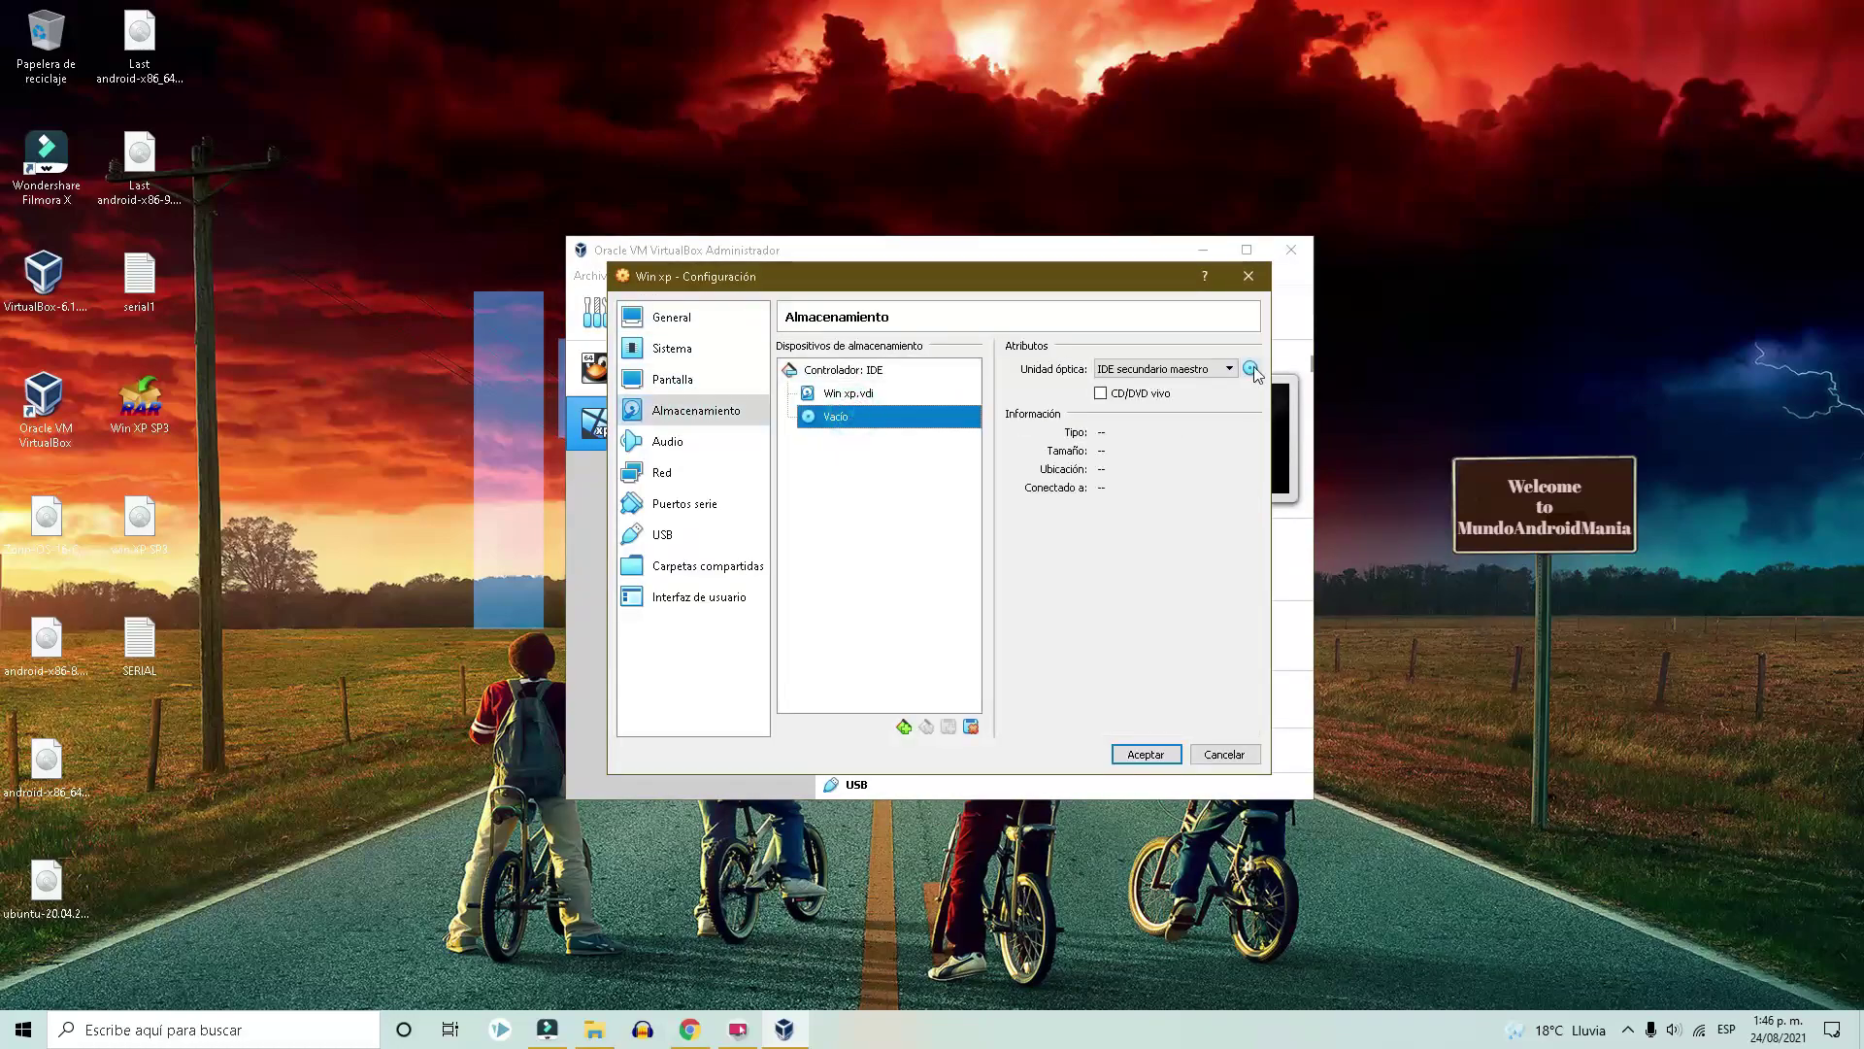
{"action": "left_click", "coordinate": [1251, 367]}
{"action": "left_click", "coordinate": [1340, 381]}
{"action": "double_click", "coordinate": [1382, 540]}
{"action": "left_click", "coordinate": [1146, 753]}
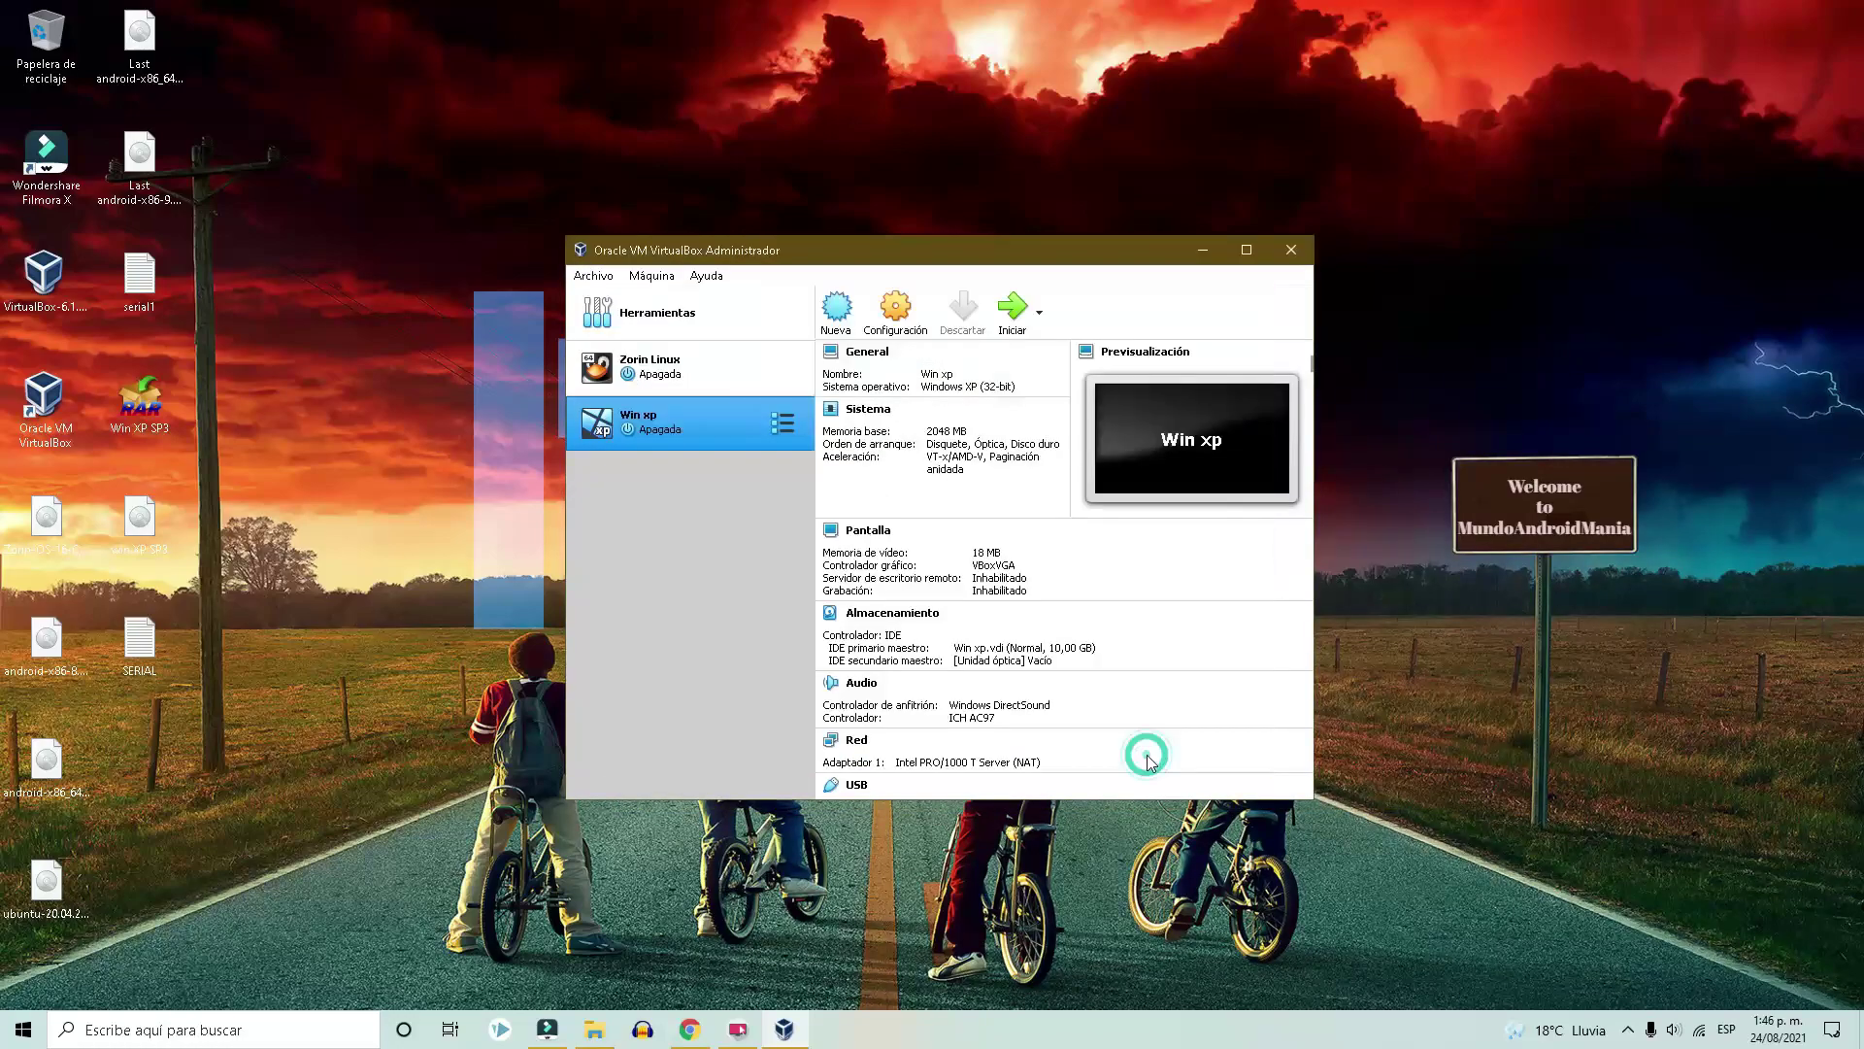
Start Win xp, enter the product key during XP setup, and dismiss the mouse-integration notice.
{"action": "left_click", "coordinate": [1014, 311]}
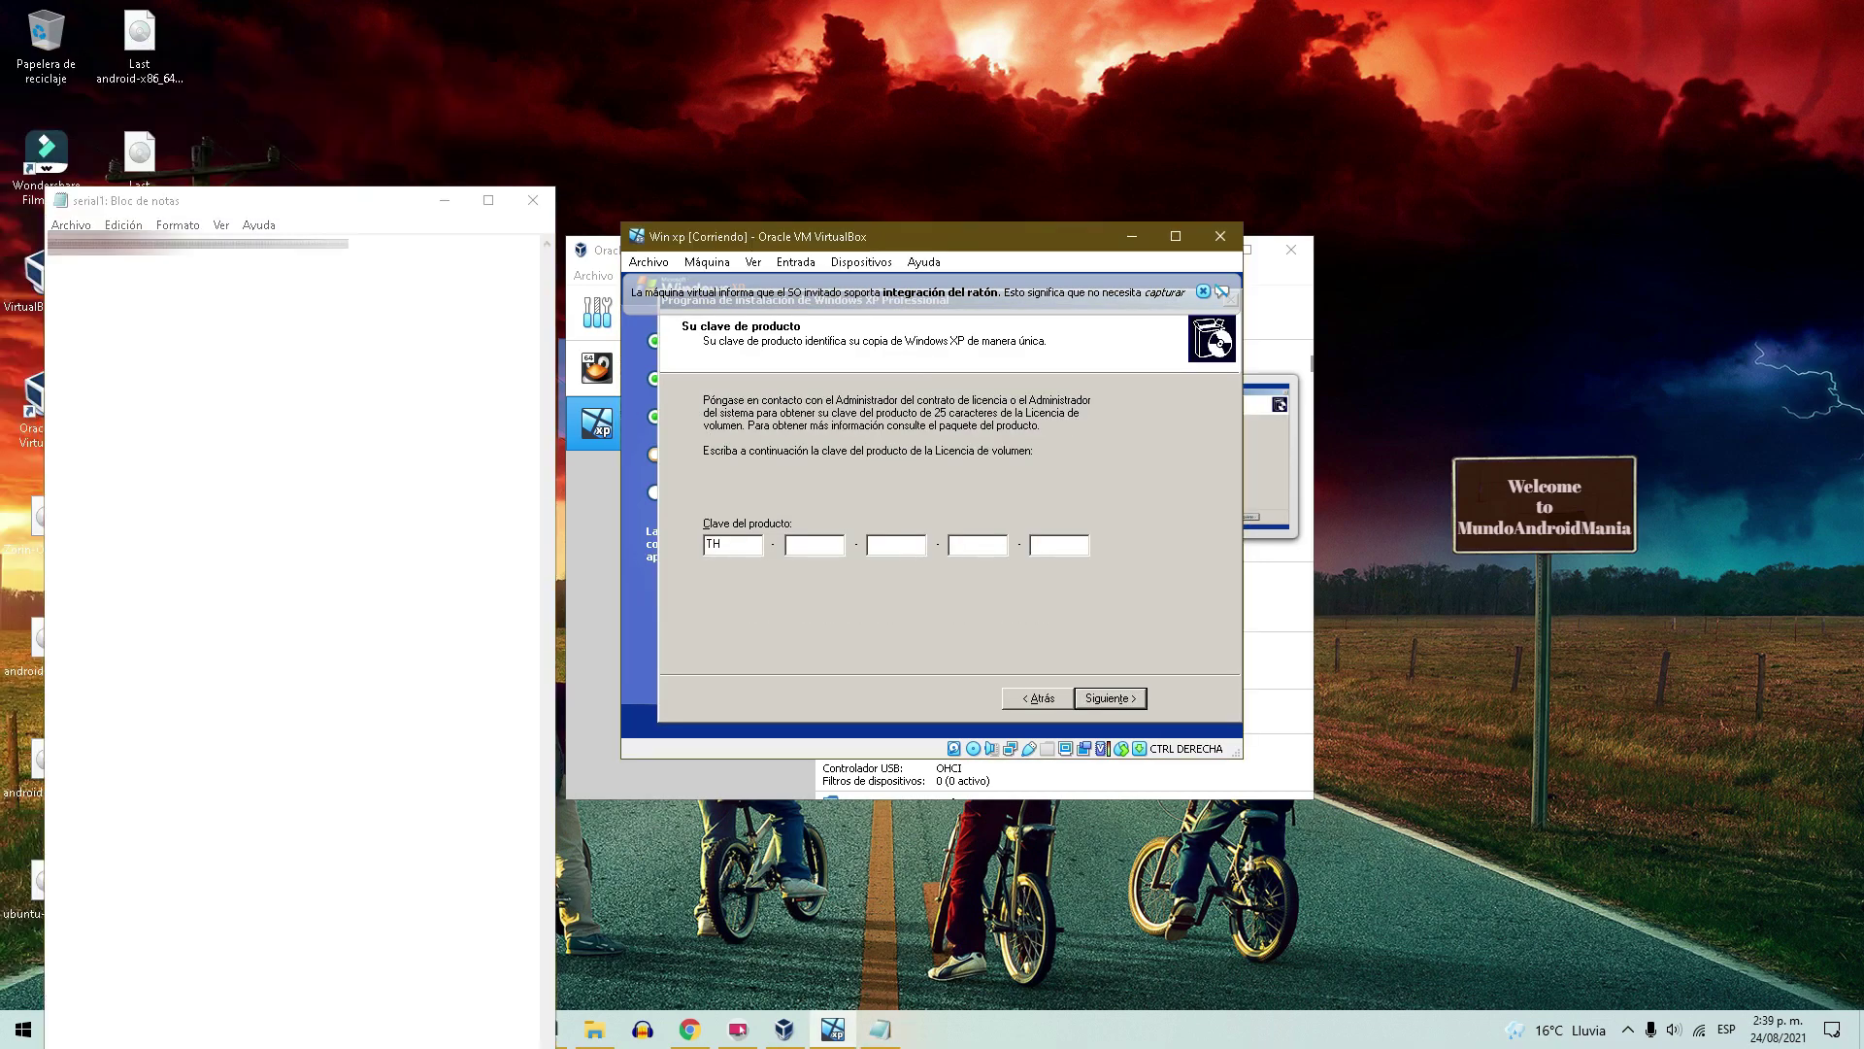
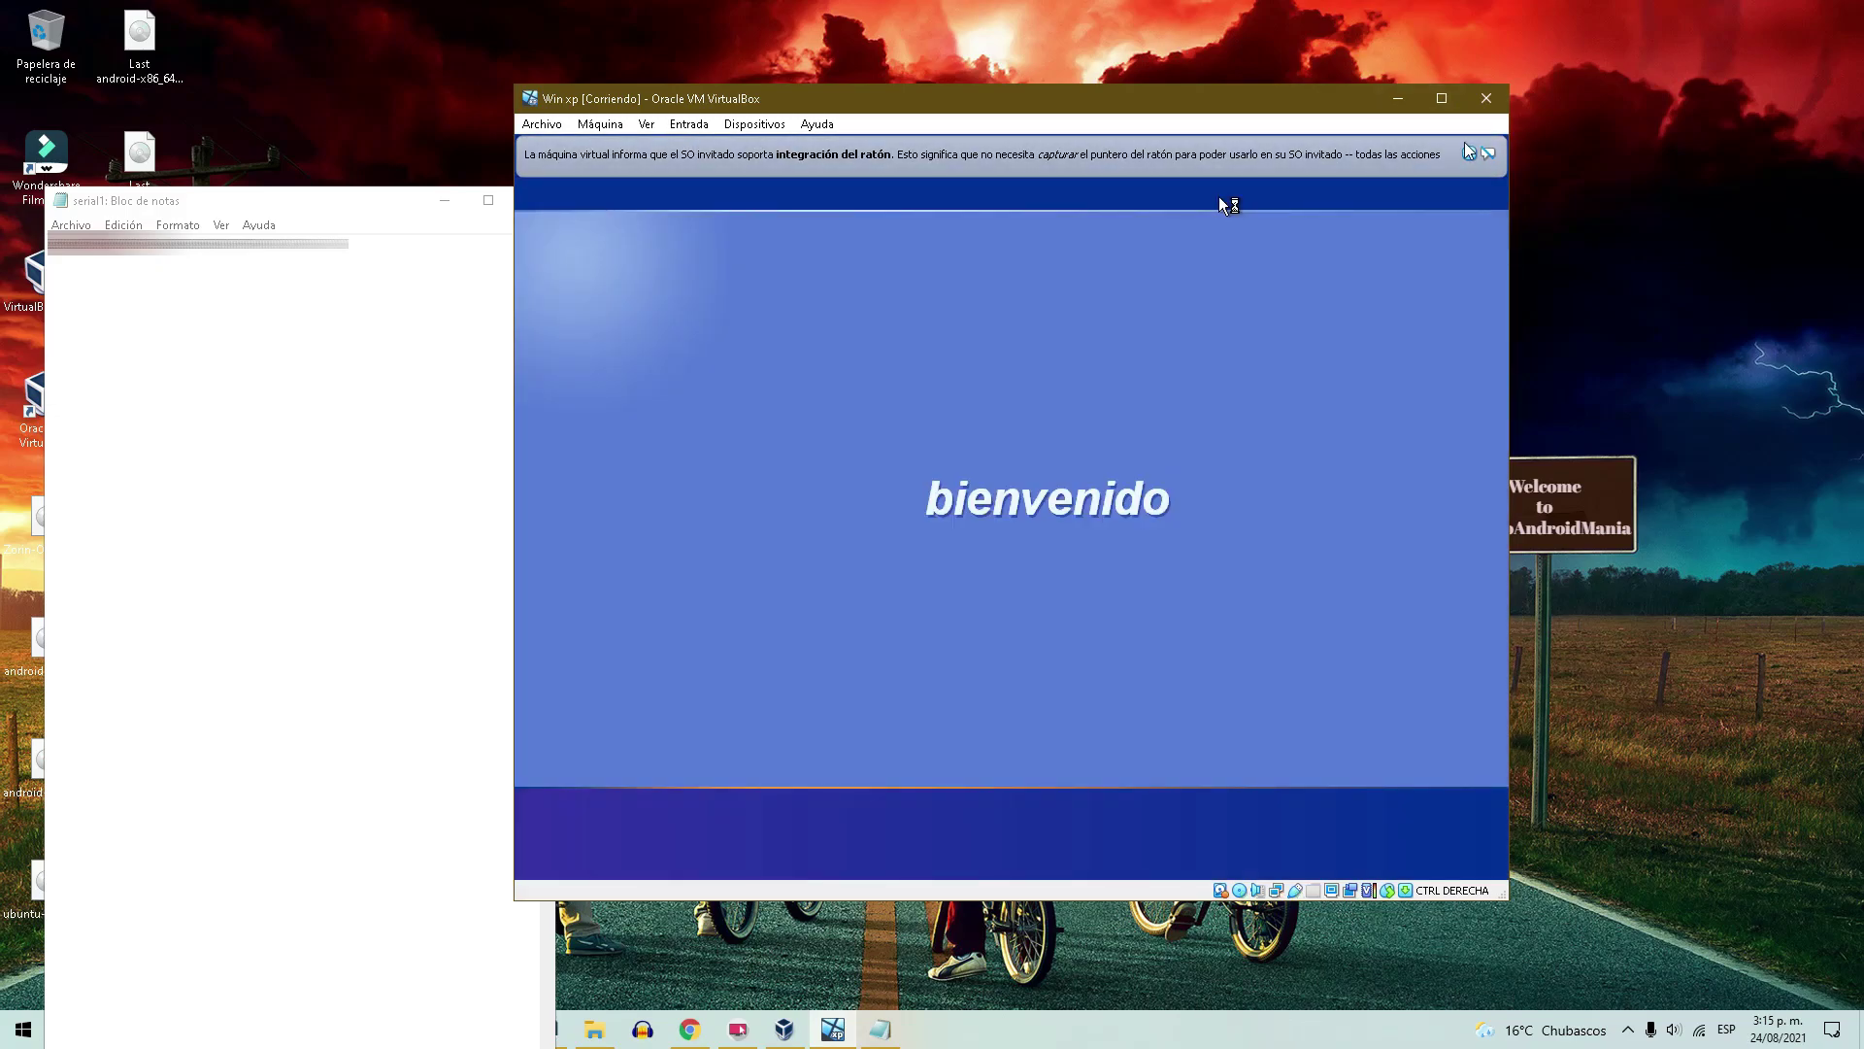
{"action": "left_click", "coordinate": [1468, 155]}
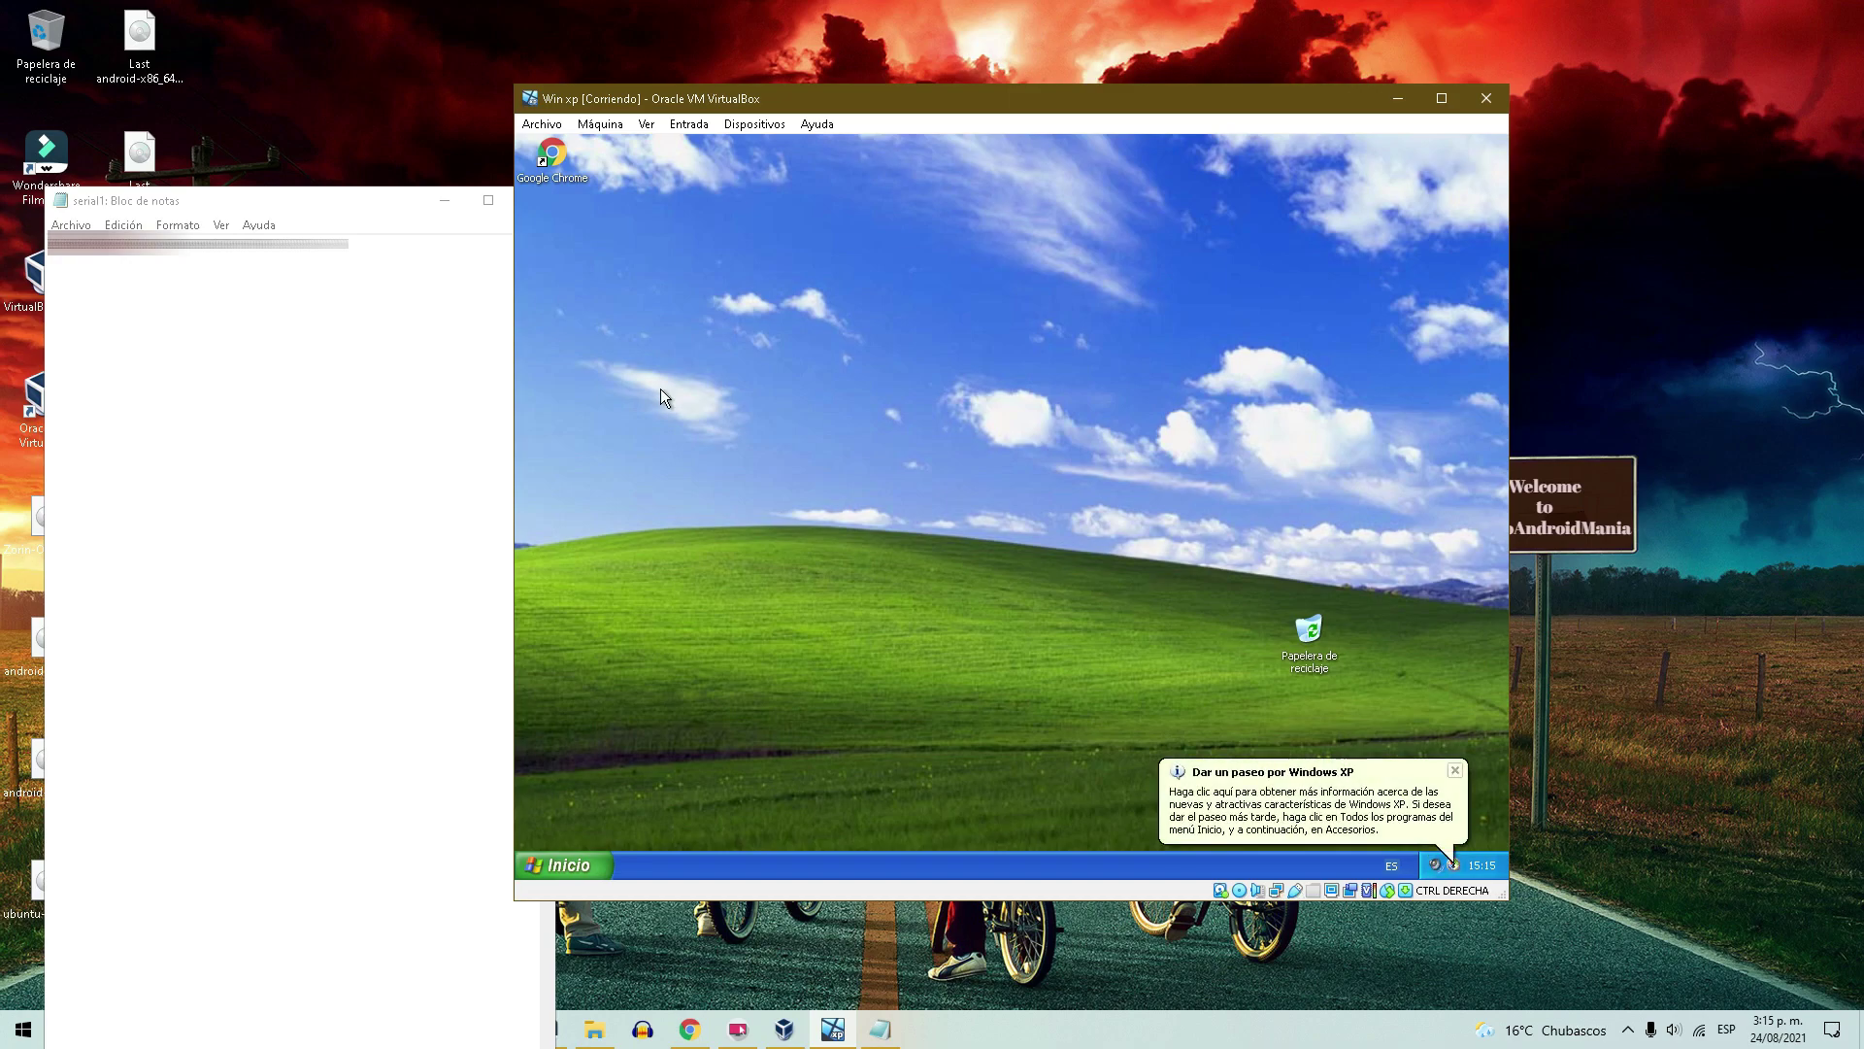
Dismiss the XP tour tip, browse the start menu, and move the Chrome window up-right.
{"action": "left_click", "coordinate": [1454, 772]}
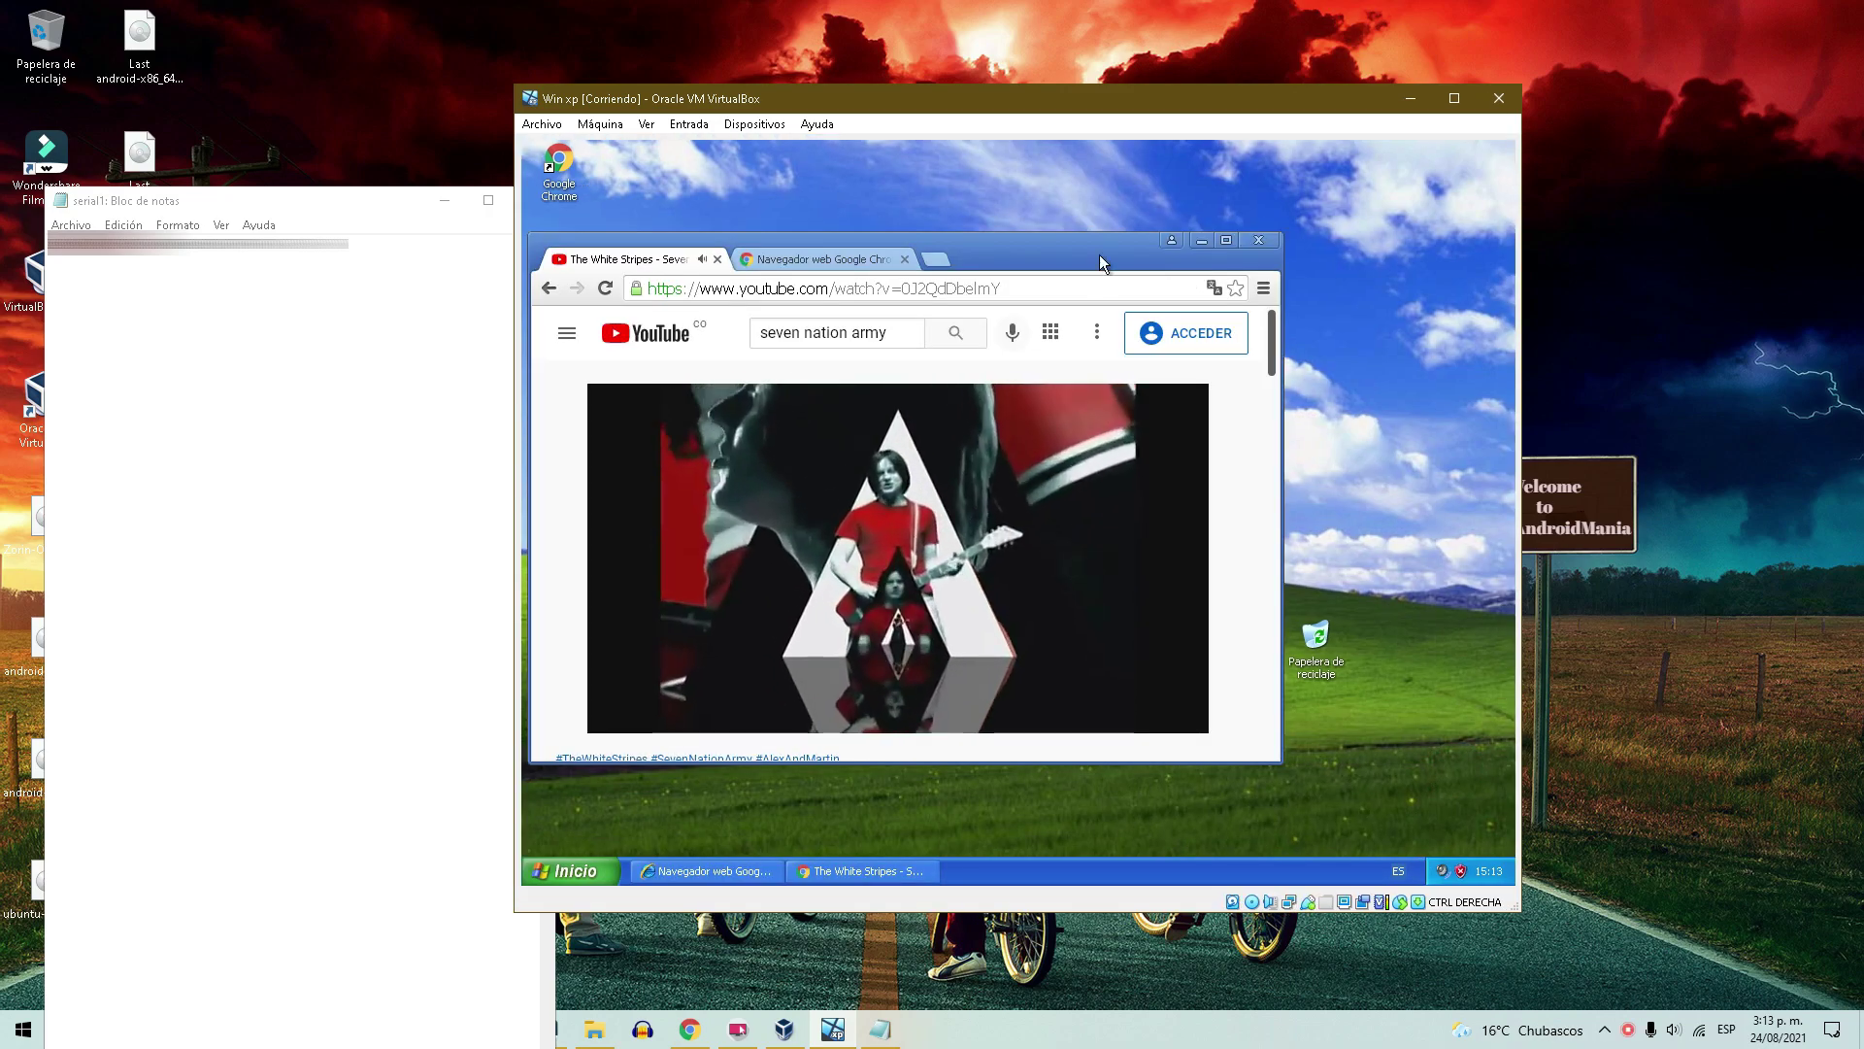
{"action": "left_click", "coordinate": [575, 871]}
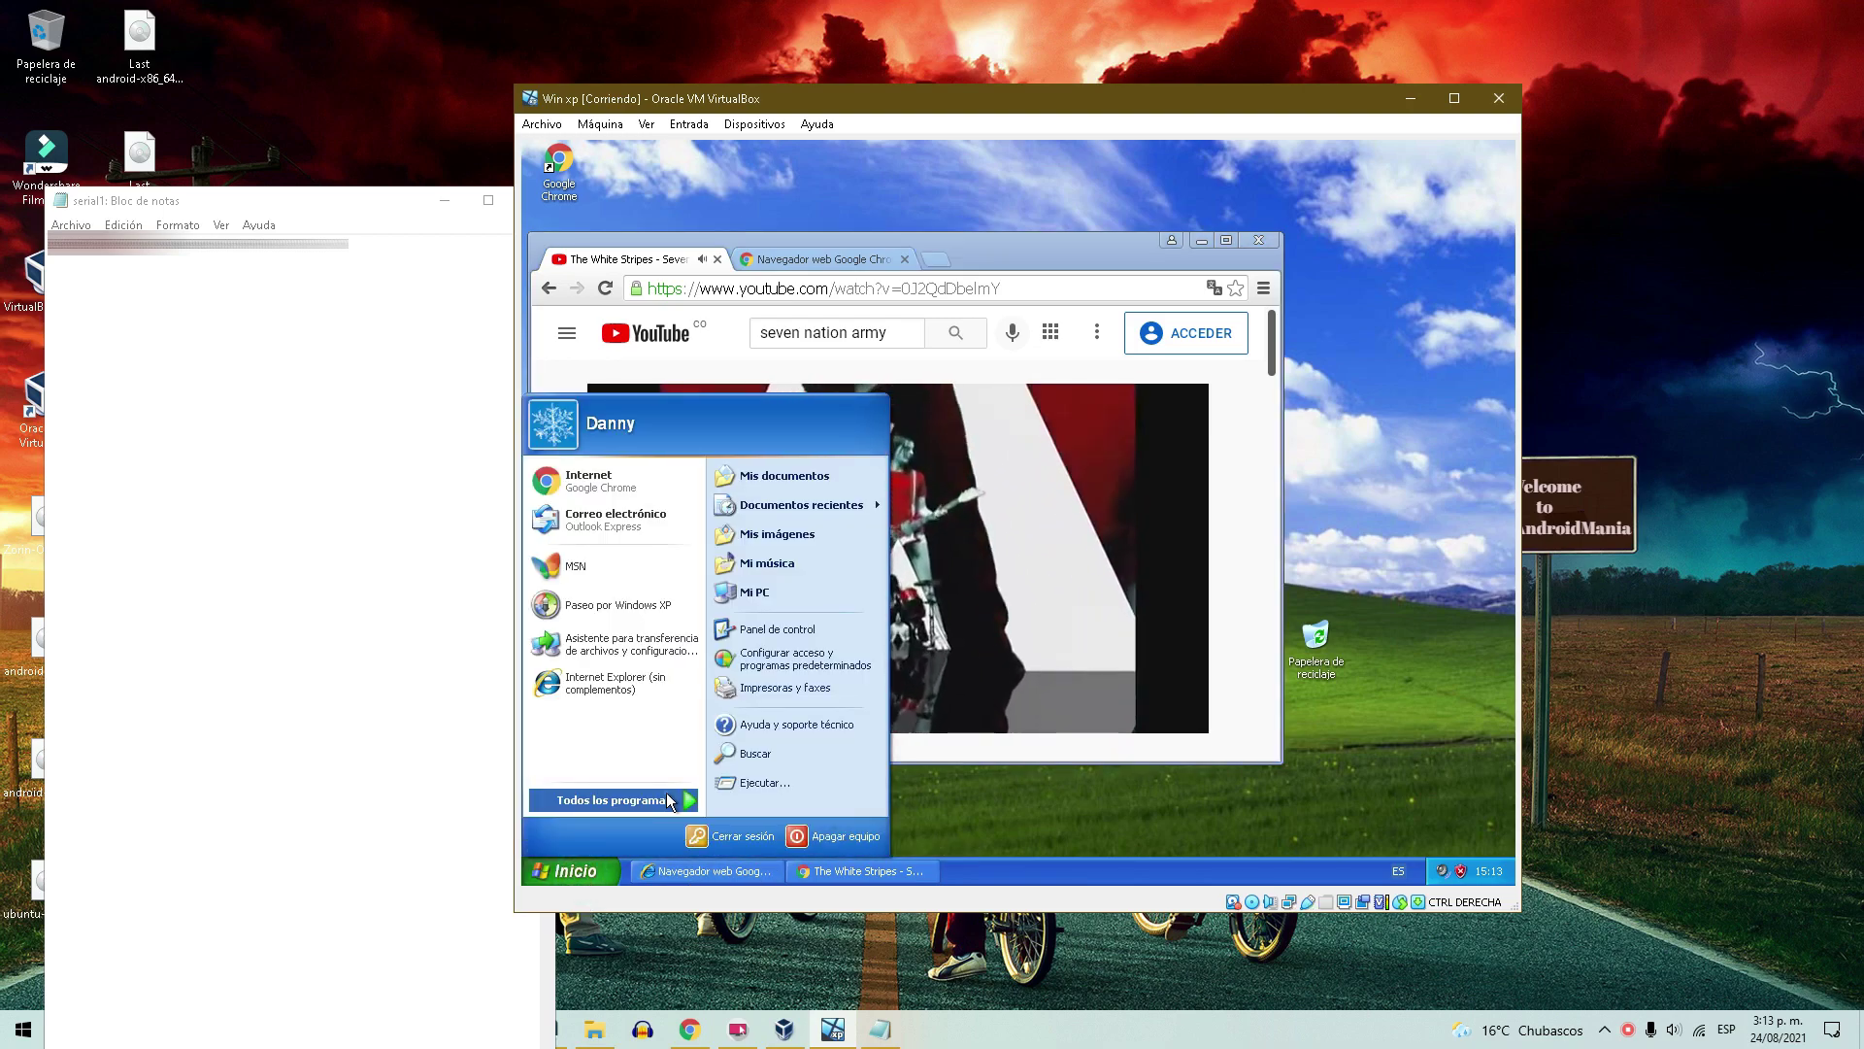
{"action": "mouse_move", "coordinate": [614, 799]}
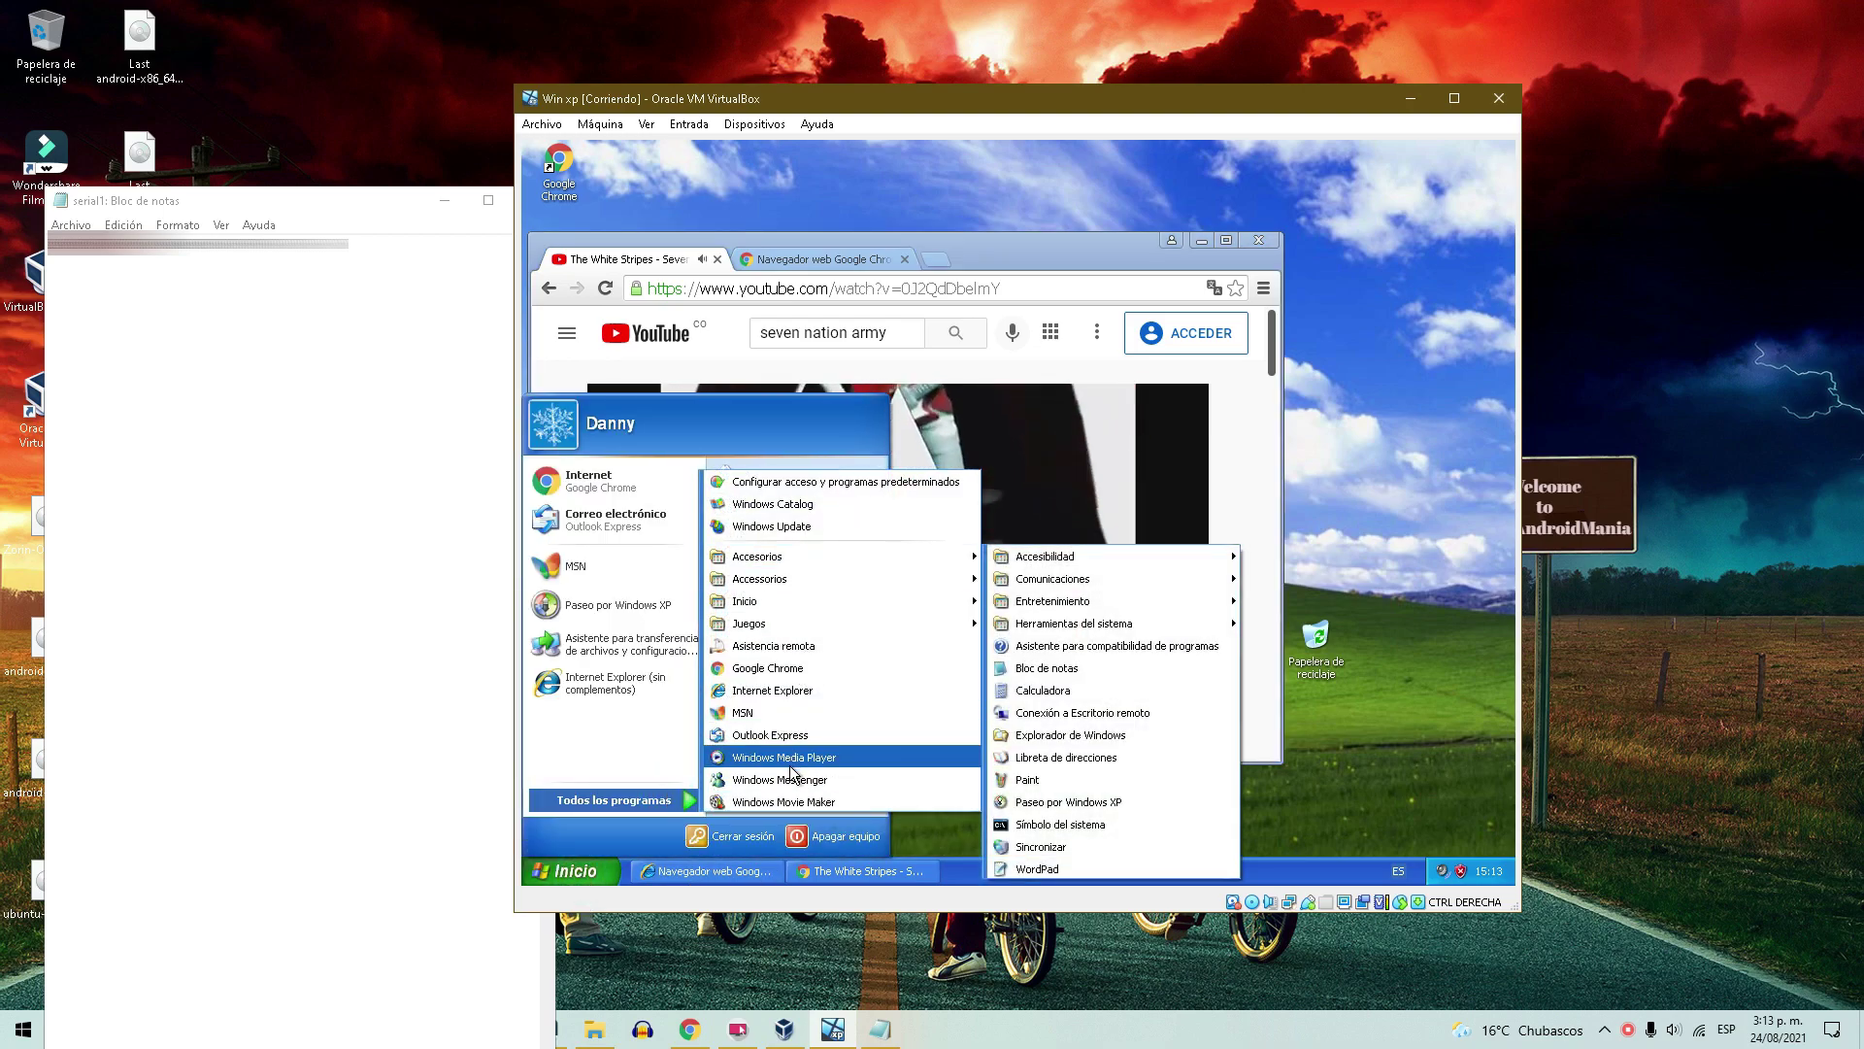
{"action": "left_click", "coordinate": [1331, 690]}
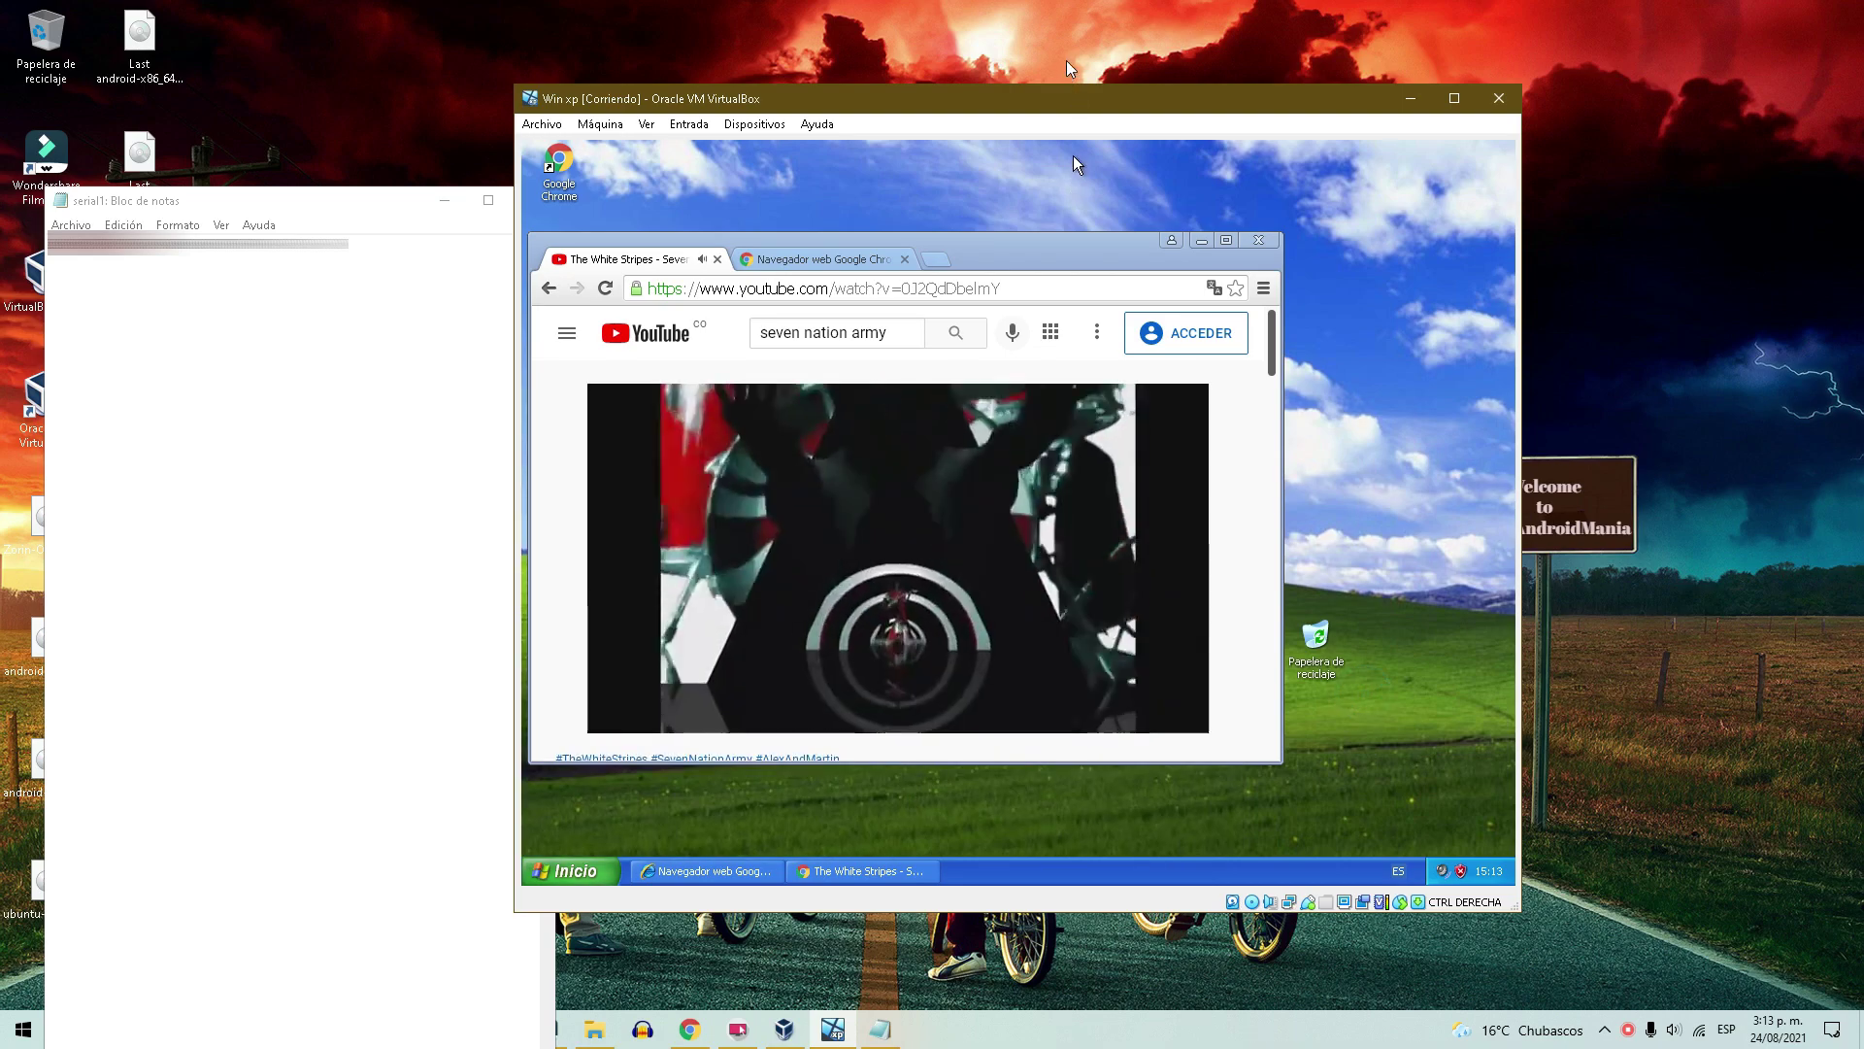
{"action": "left_click_drag", "start_coordinate": [1027, 253], "coordinate": [1120, 205]}
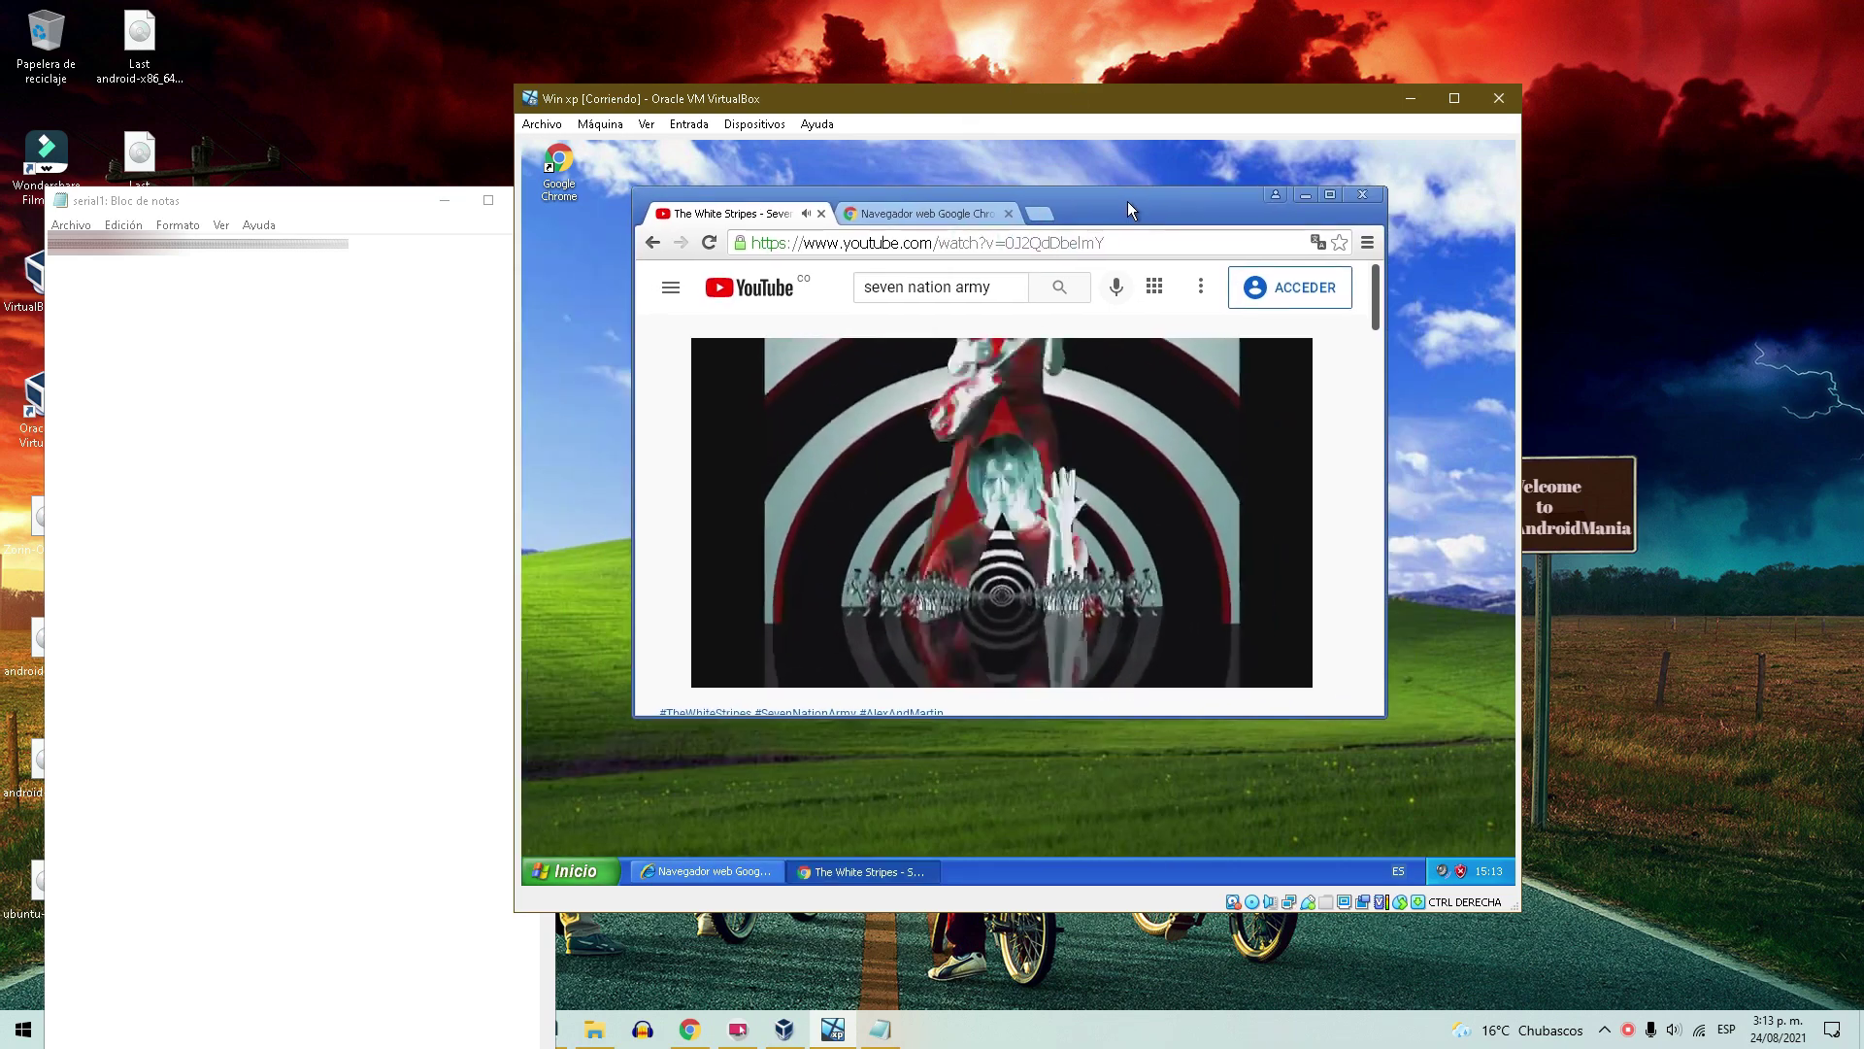
Open and close the Mis documentos and Mis imágenes folders from the start menu.
{"action": "left_click", "coordinate": [558, 871]}
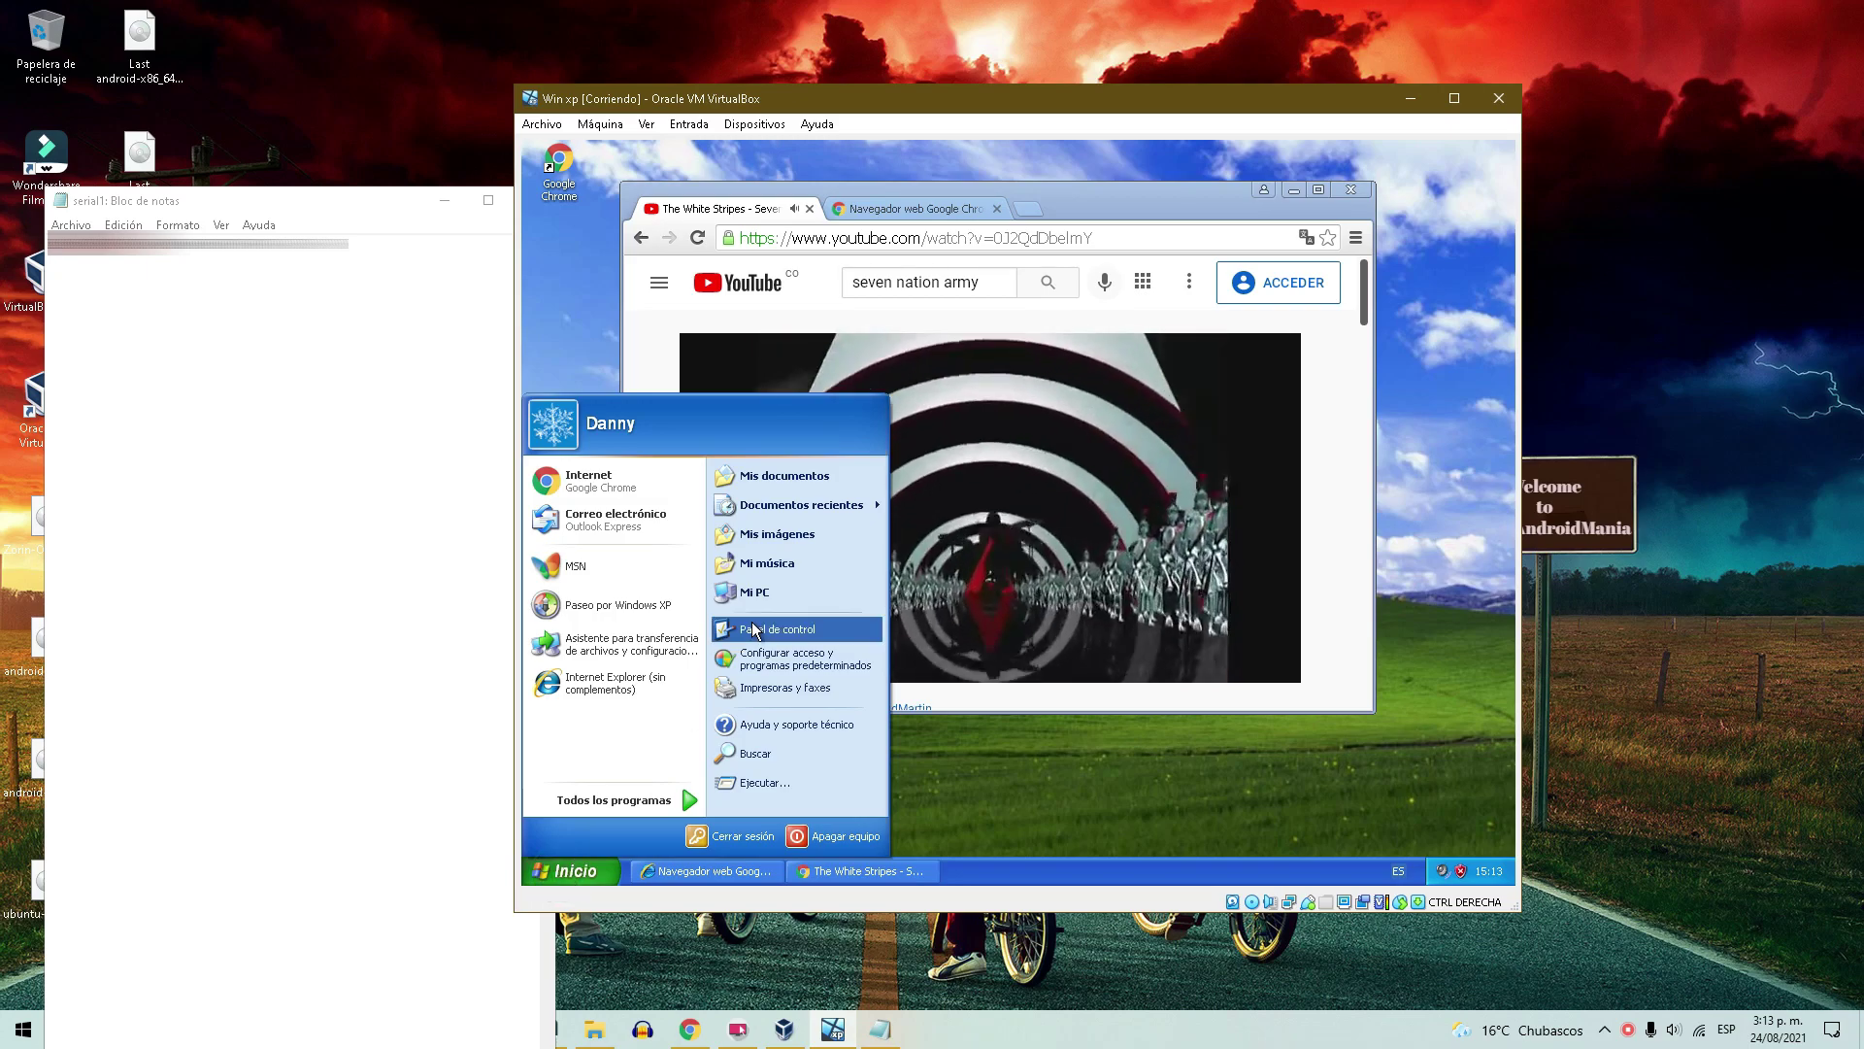
{"action": "left_click", "coordinate": [783, 476]}
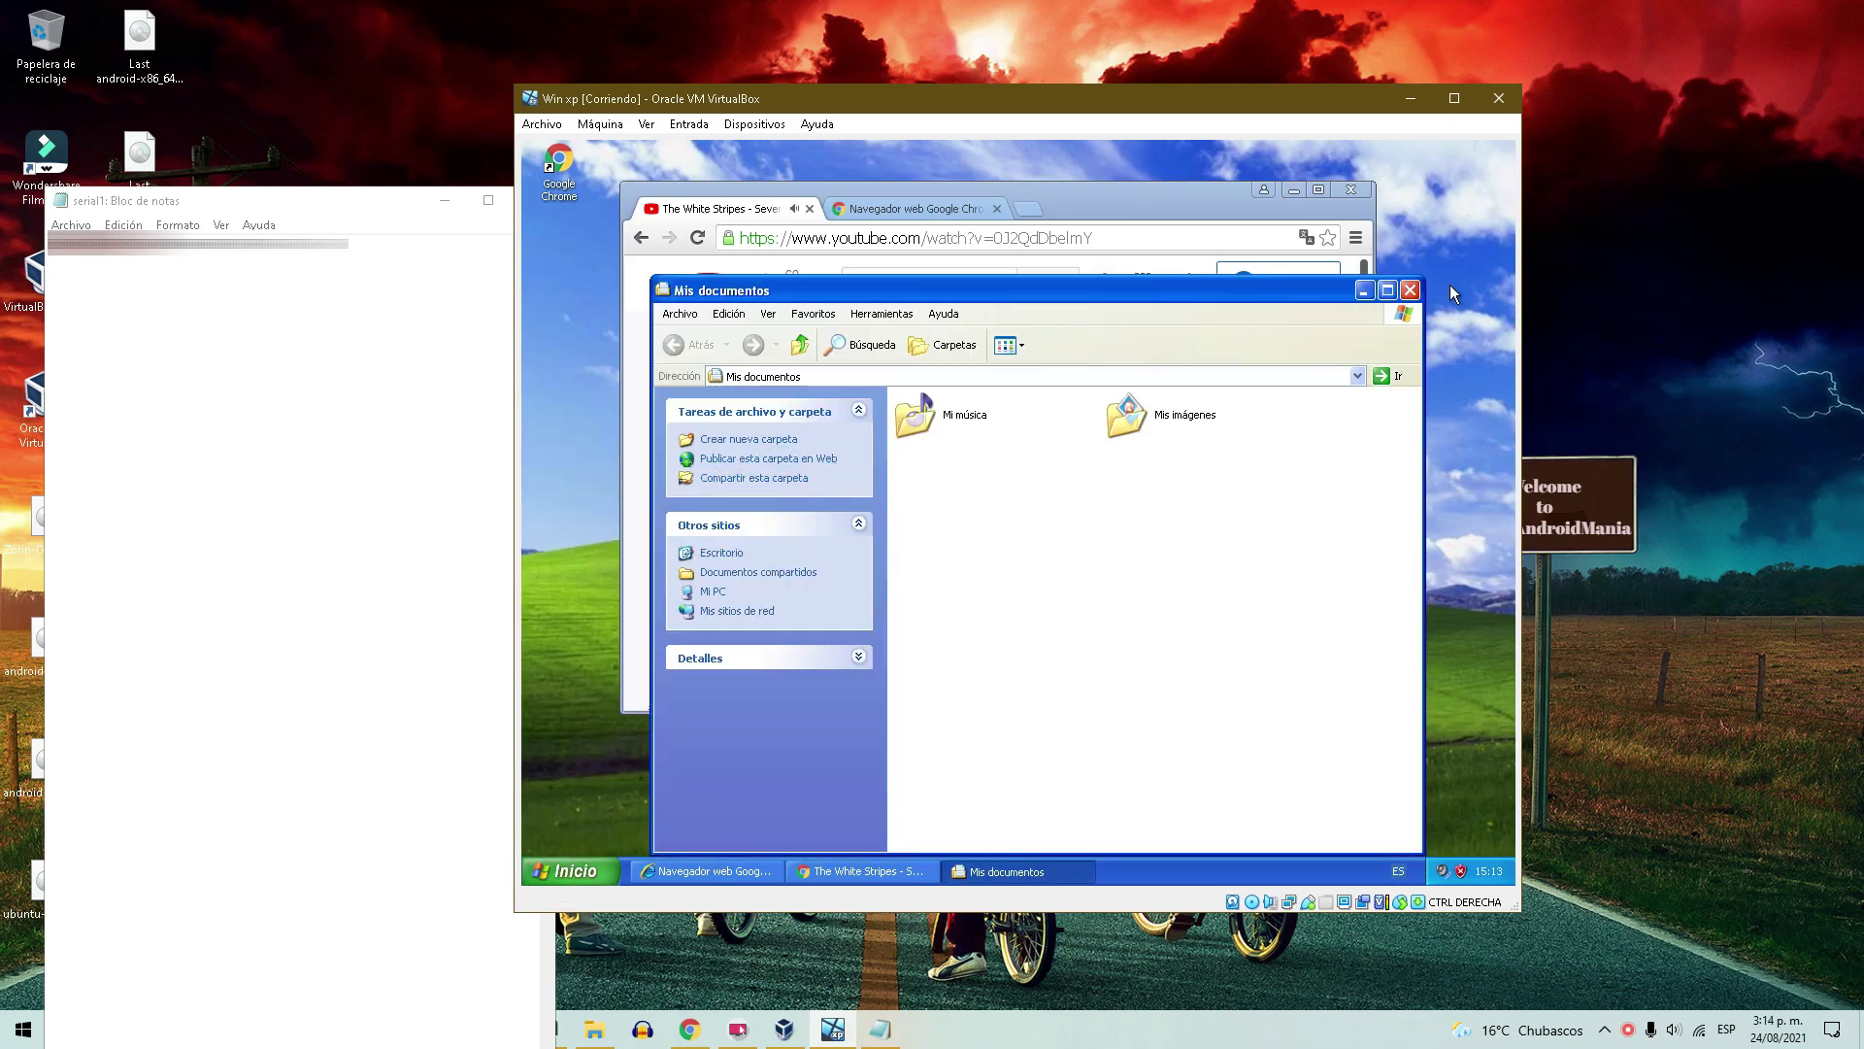
{"action": "left_click", "coordinate": [1410, 289]}
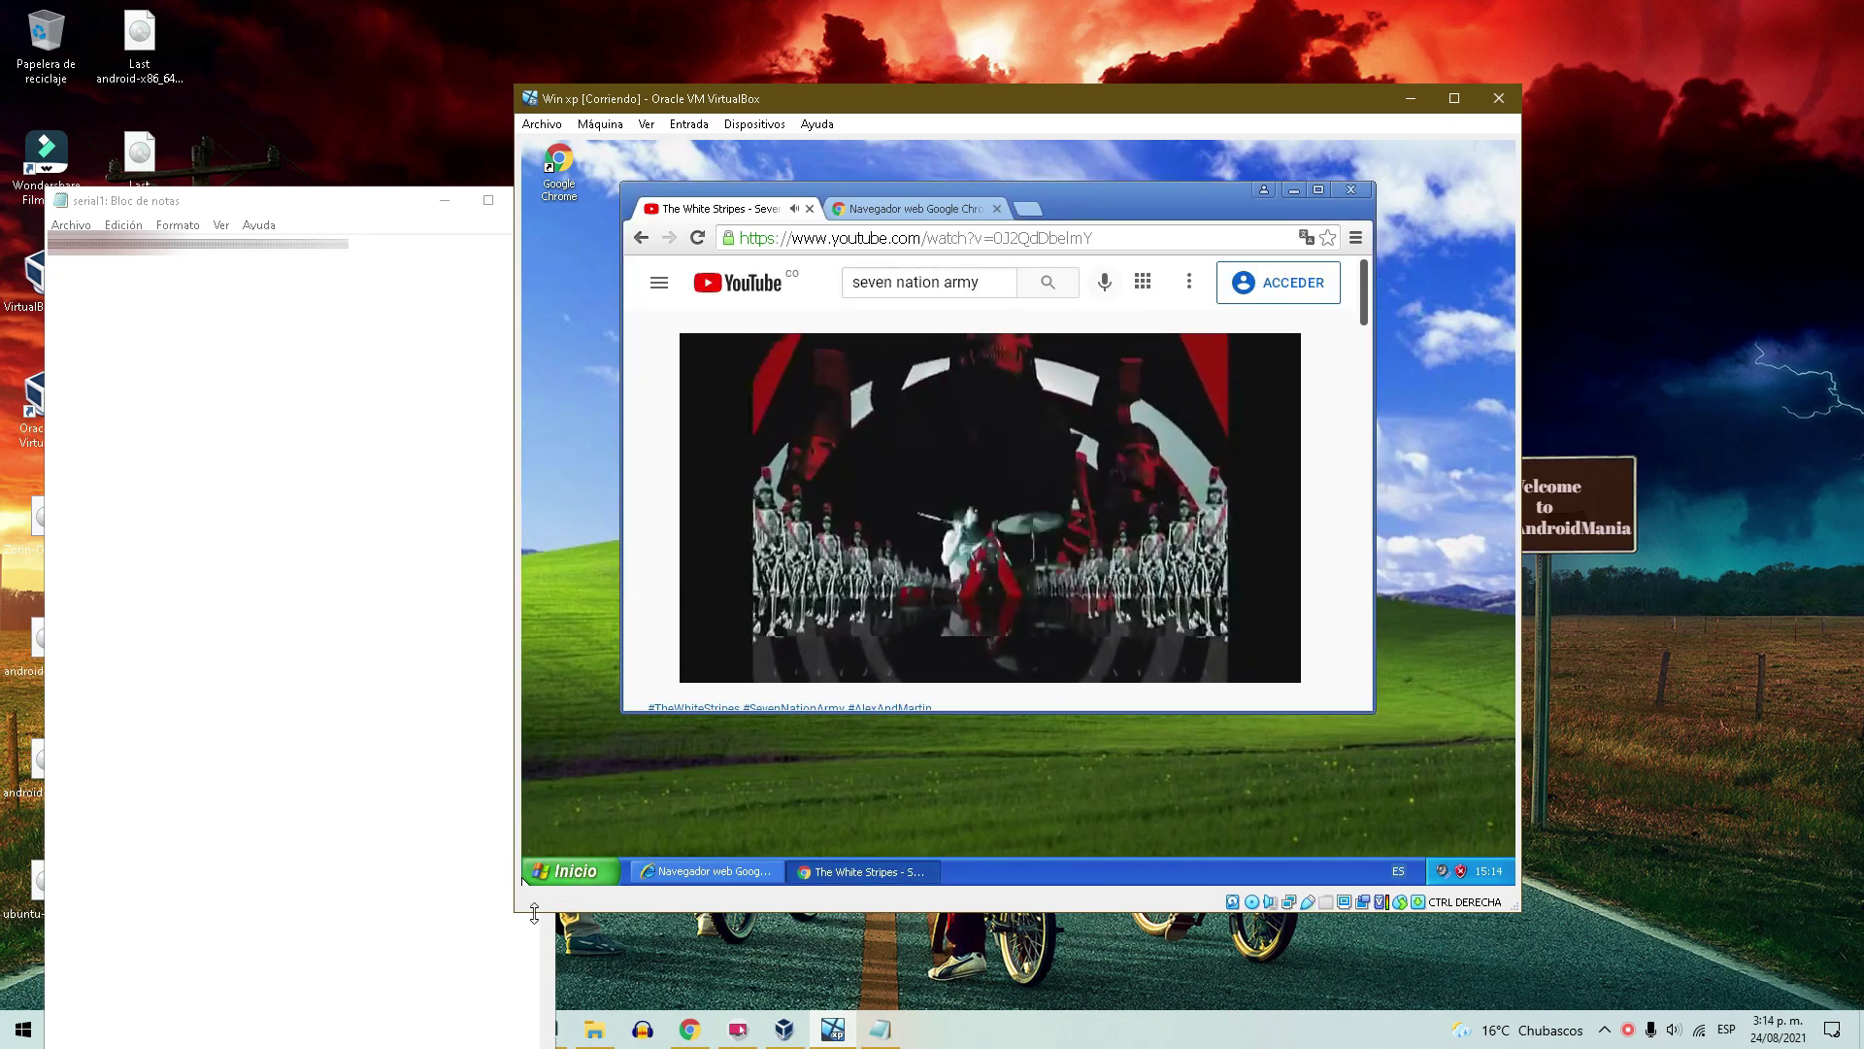
{"action": "left_click", "coordinate": [562, 878]}
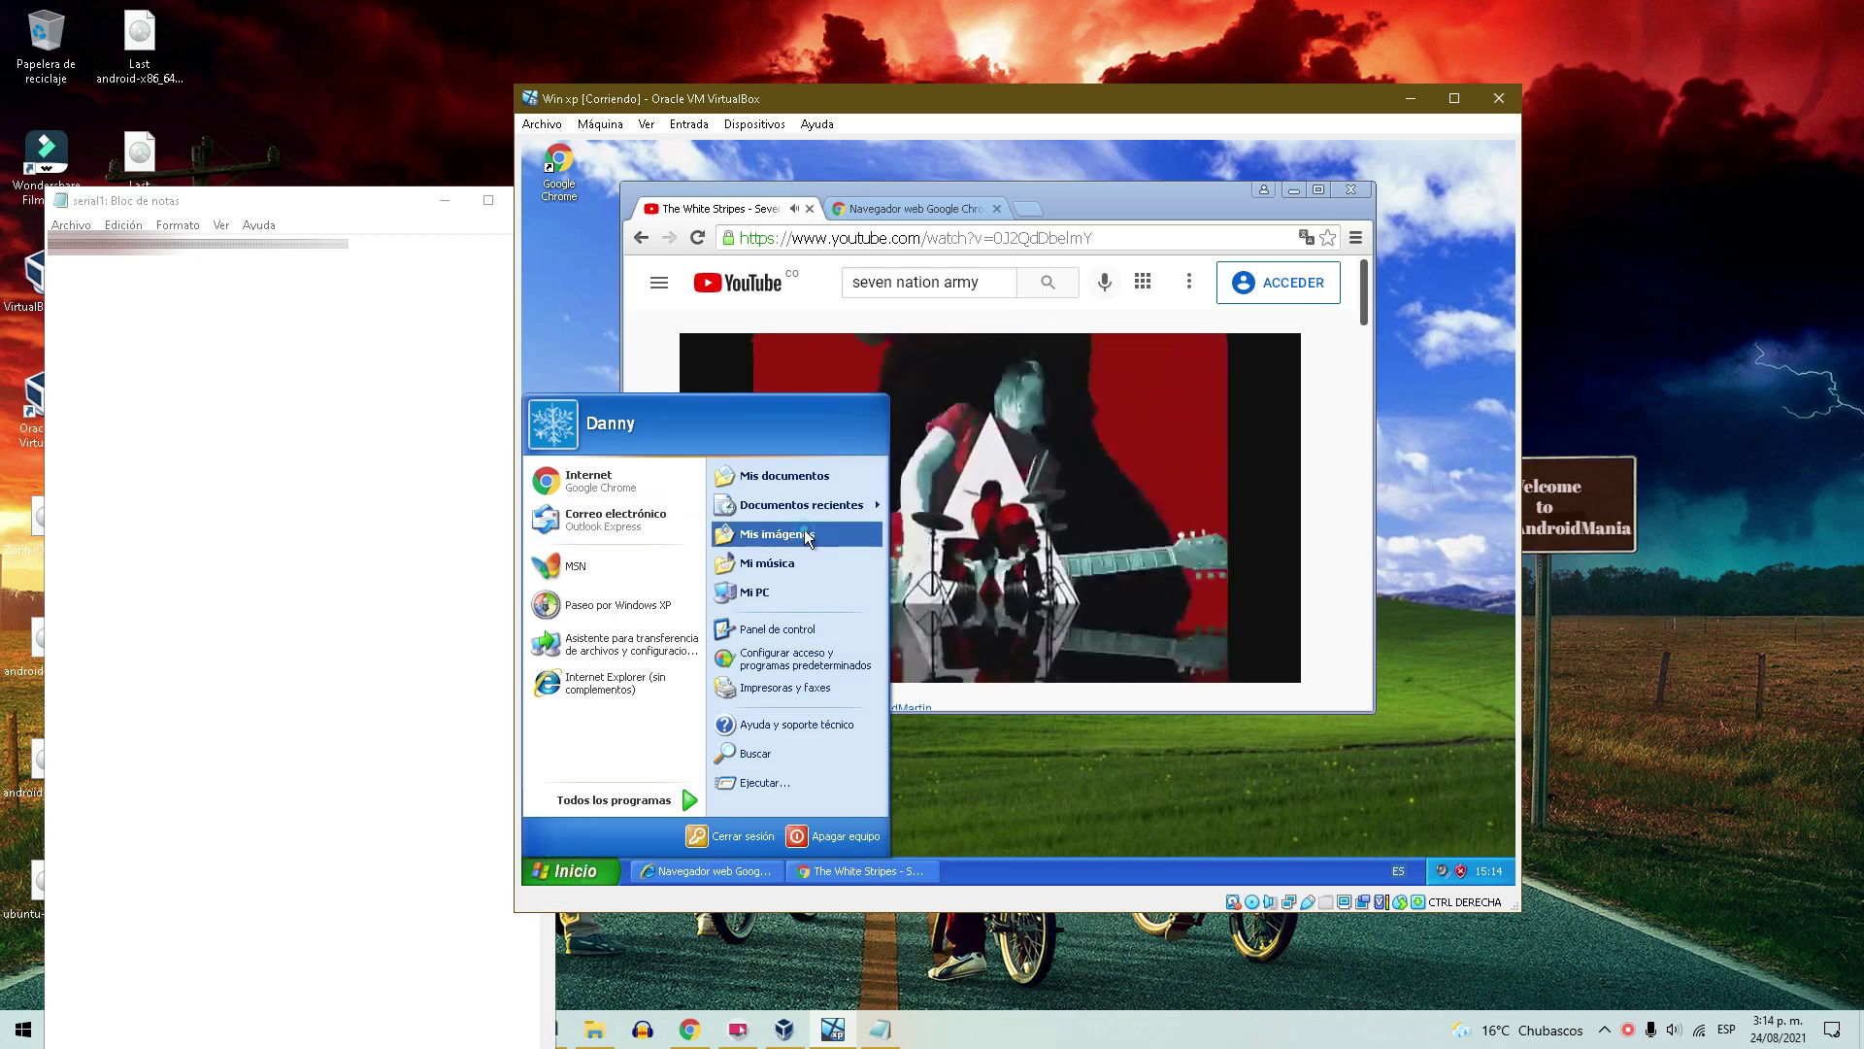
{"action": "left_click", "coordinate": [809, 539]}
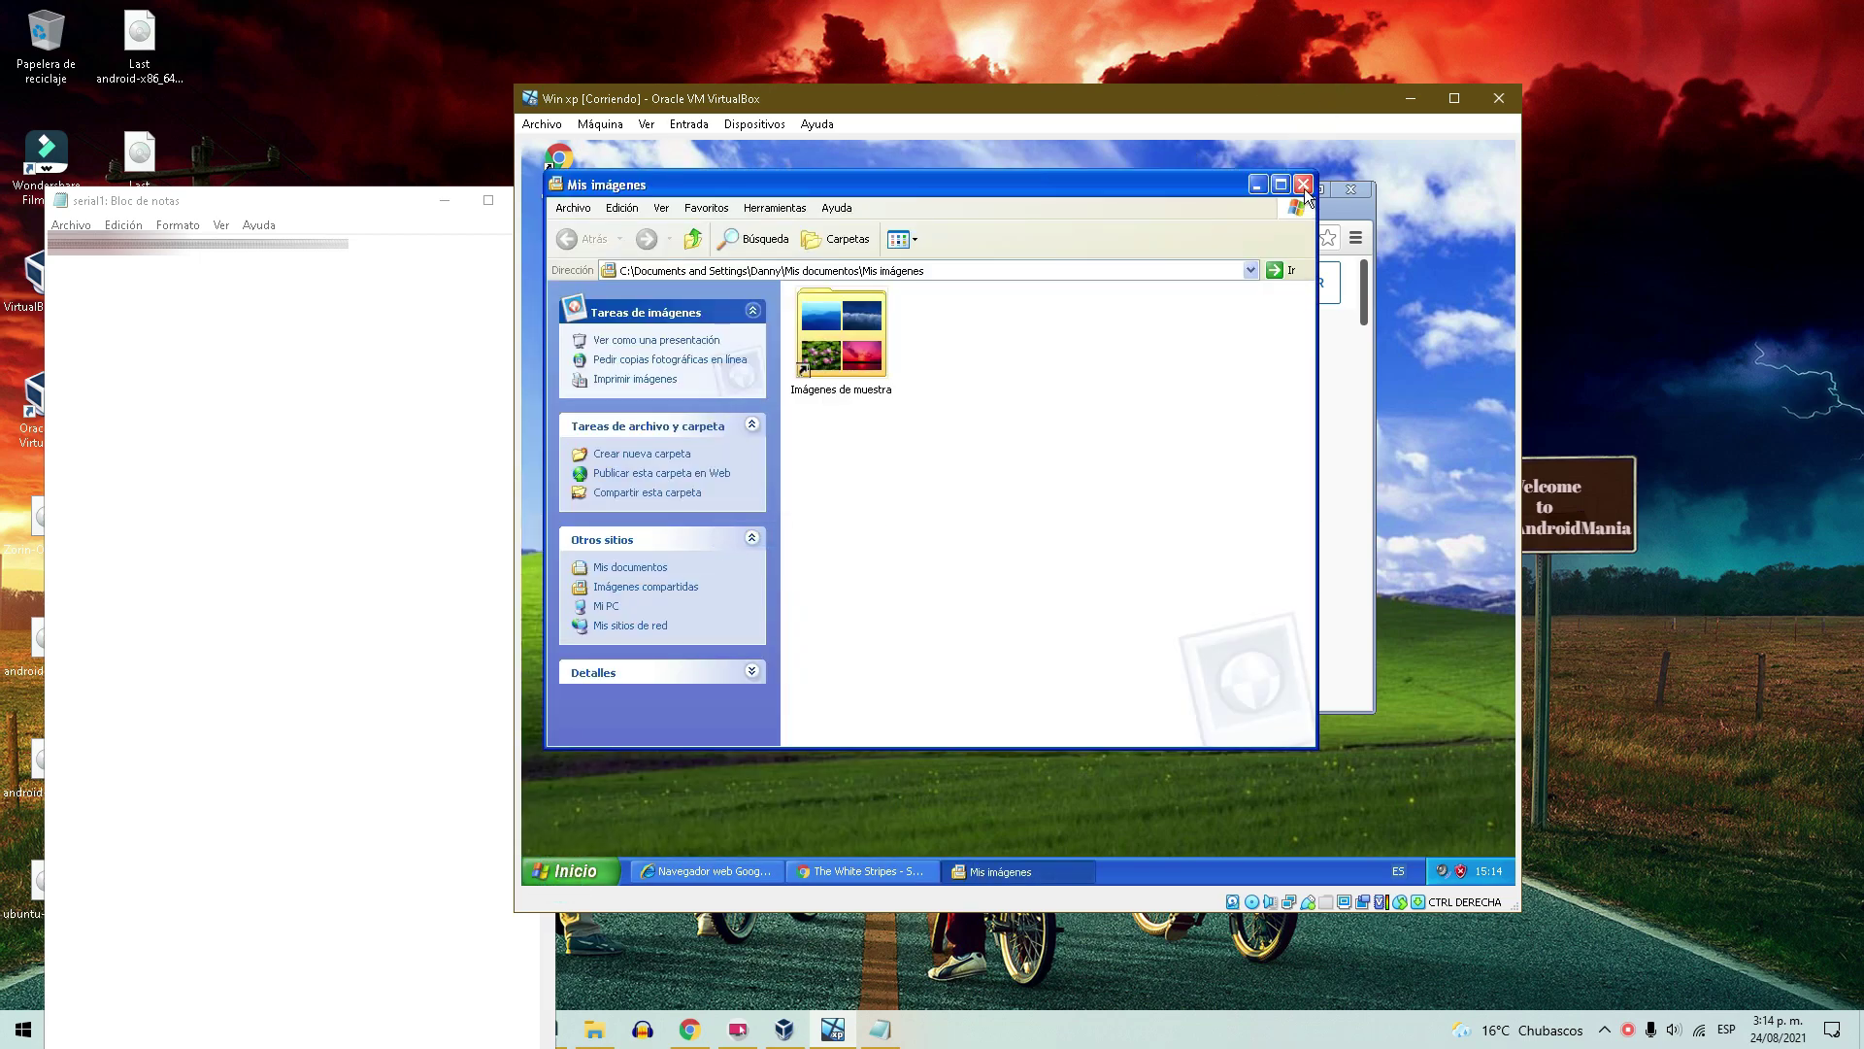
{"action": "left_click", "coordinate": [1305, 186]}
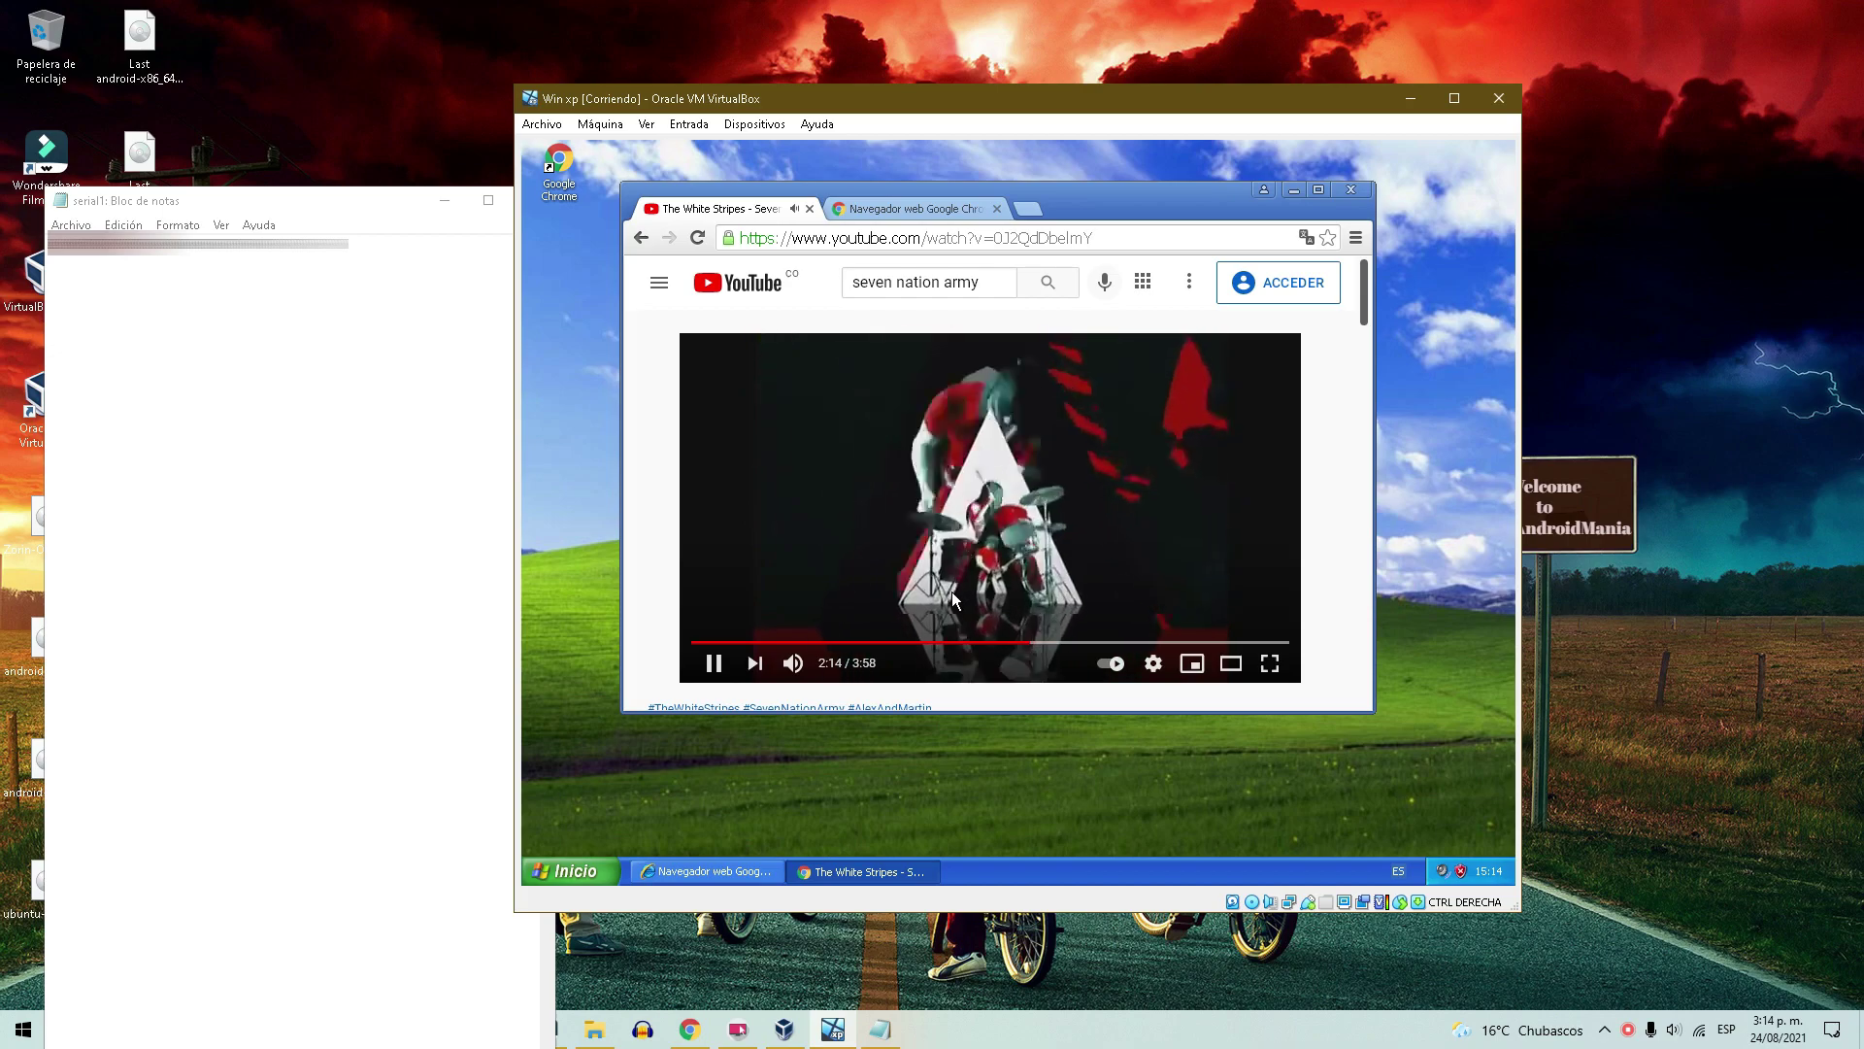